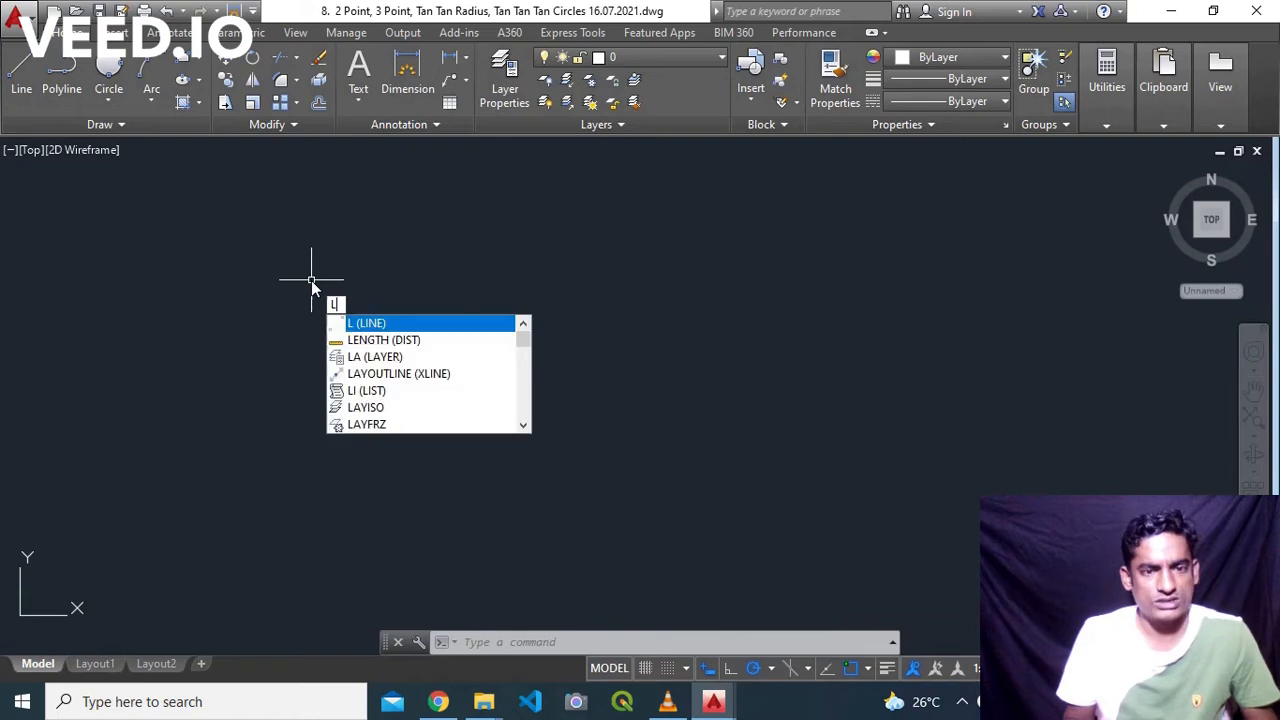
Draw a single horizontal line in the upper part of the empty drawing area.
{"action": "key", "text": "Return"}
{"action": "left_click", "coordinate": [311, 280]}
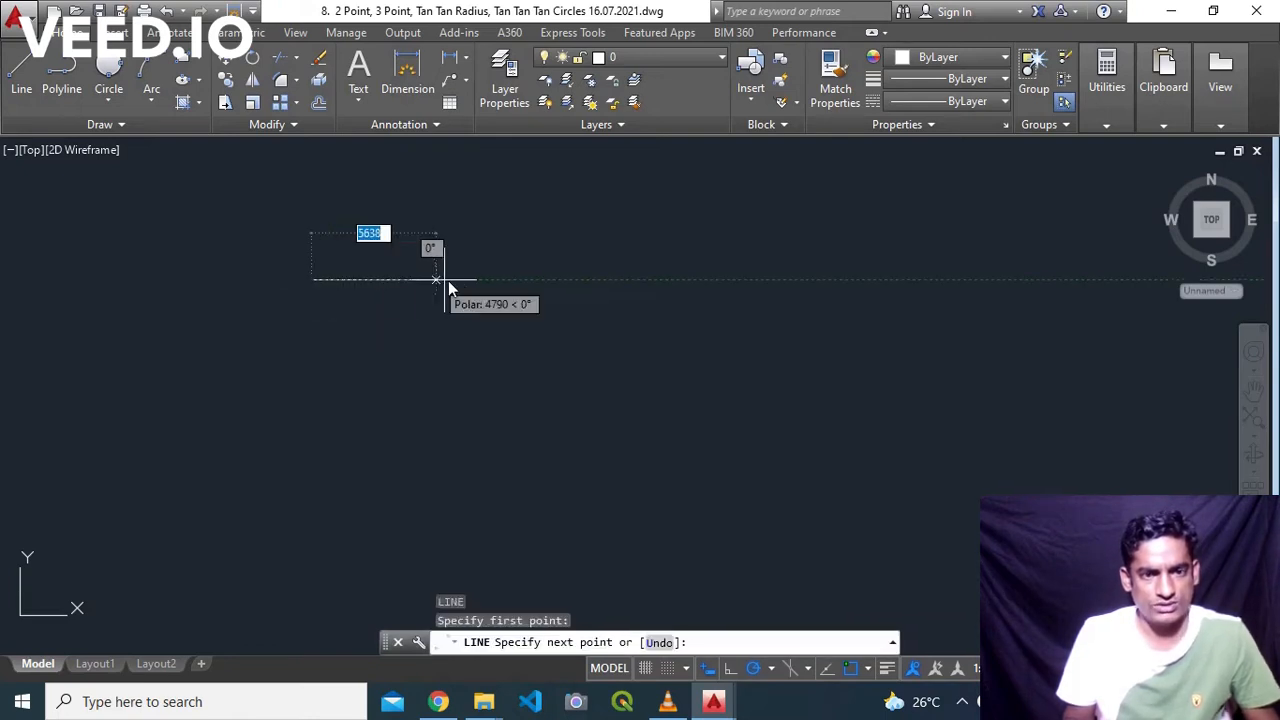
{"action": "left_click", "coordinate": [463, 280]}
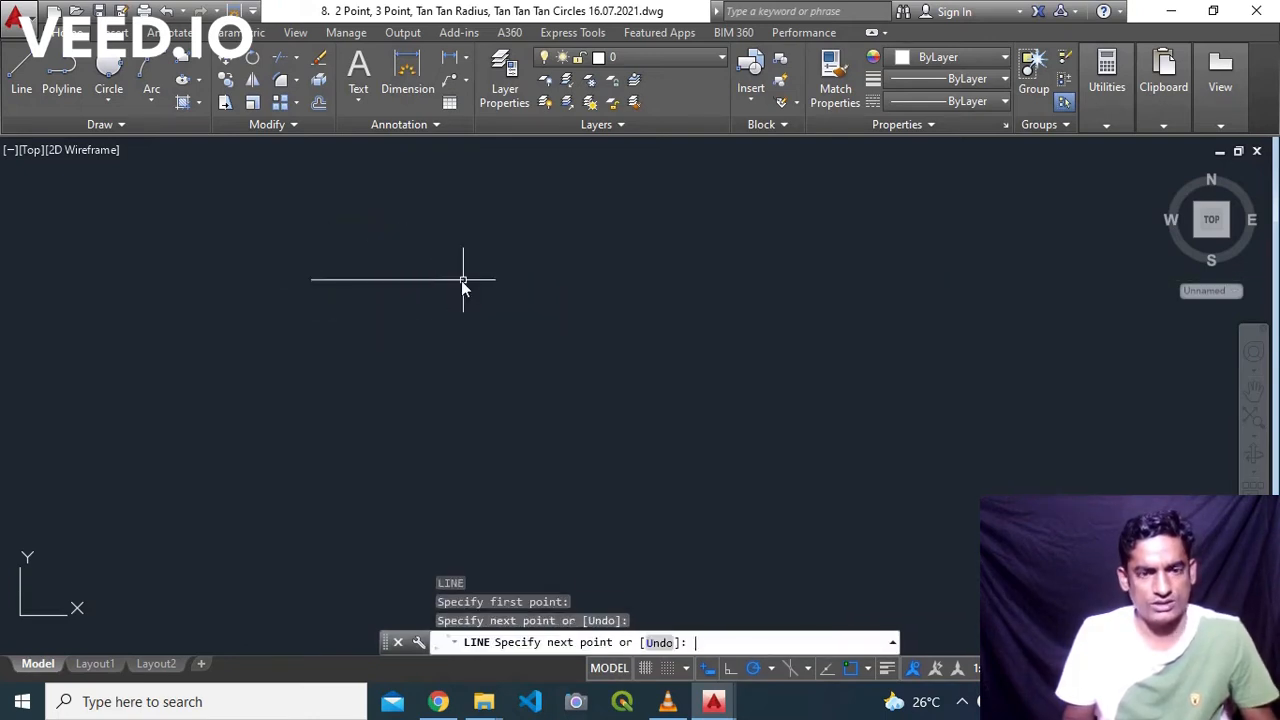
{"action": "key", "text": "Return"}
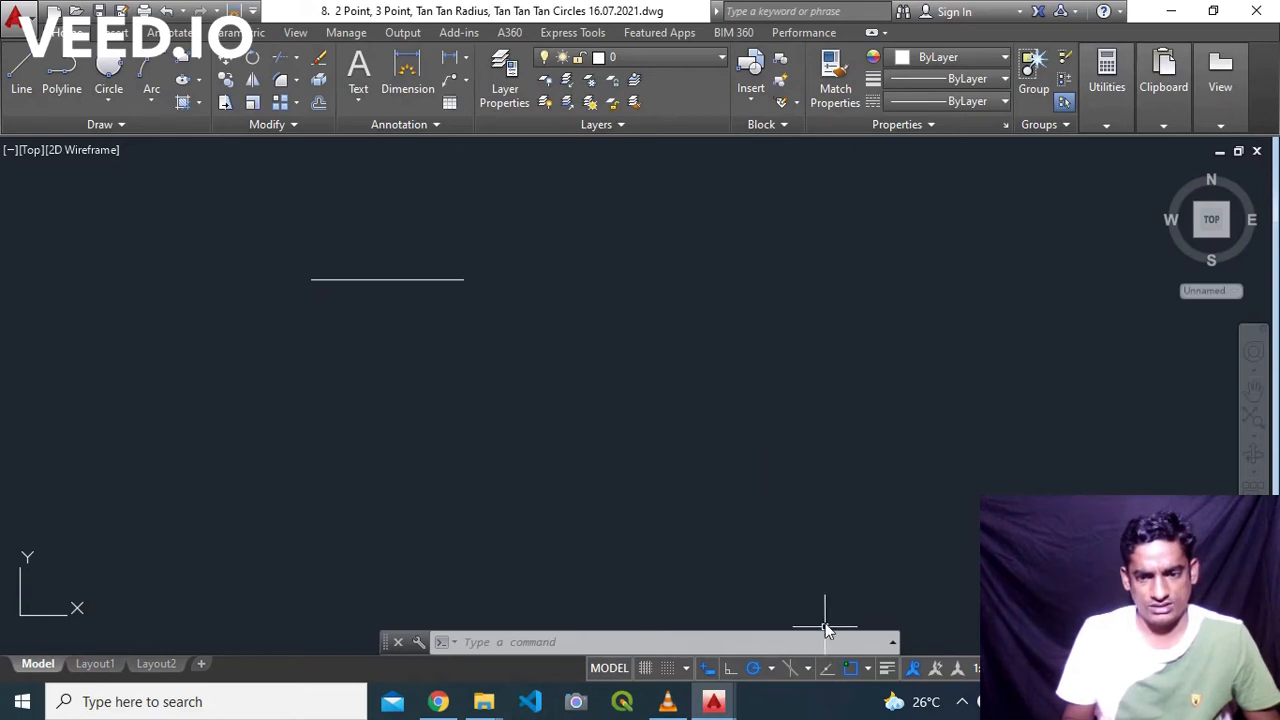
Turn on object snap tracking and draw a second horizontal line below the first, with both ends aligned to it.
{"action": "left_click", "coordinate": [827, 670]}
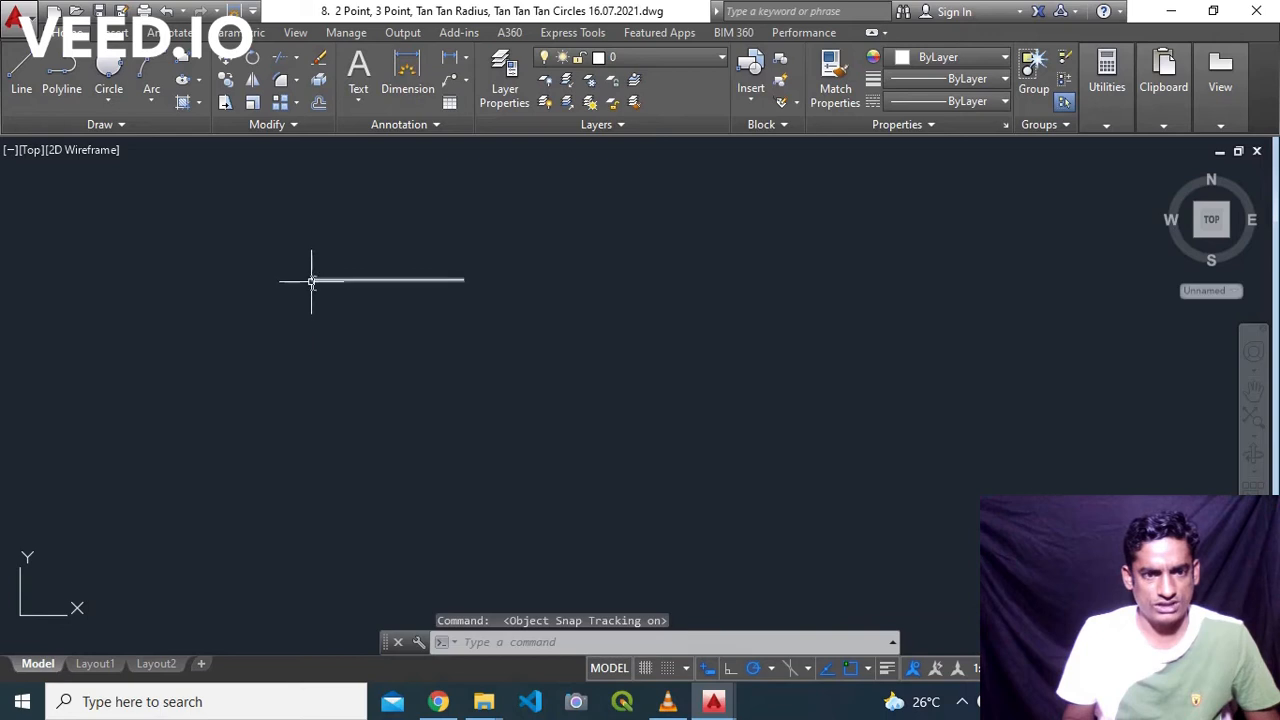
{"action": "type", "text": "l"}
{"action": "key", "text": "Return"}
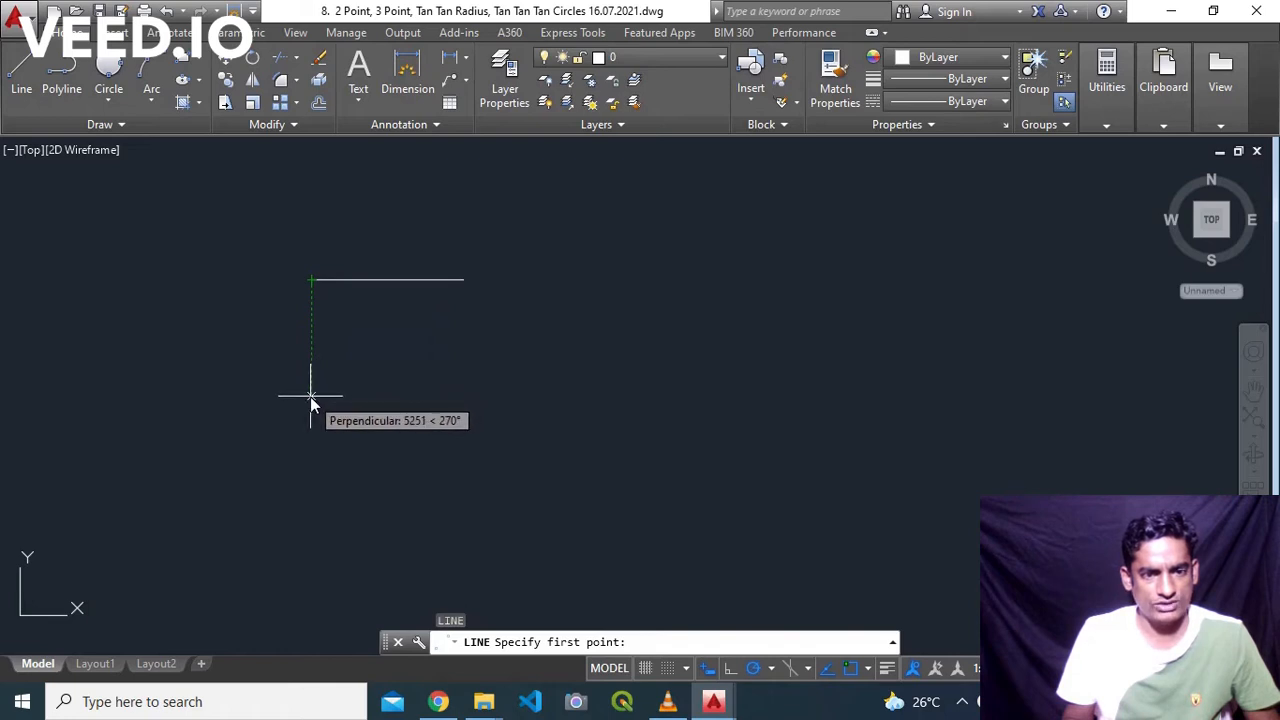
{"action": "left_click", "coordinate": [310, 396]}
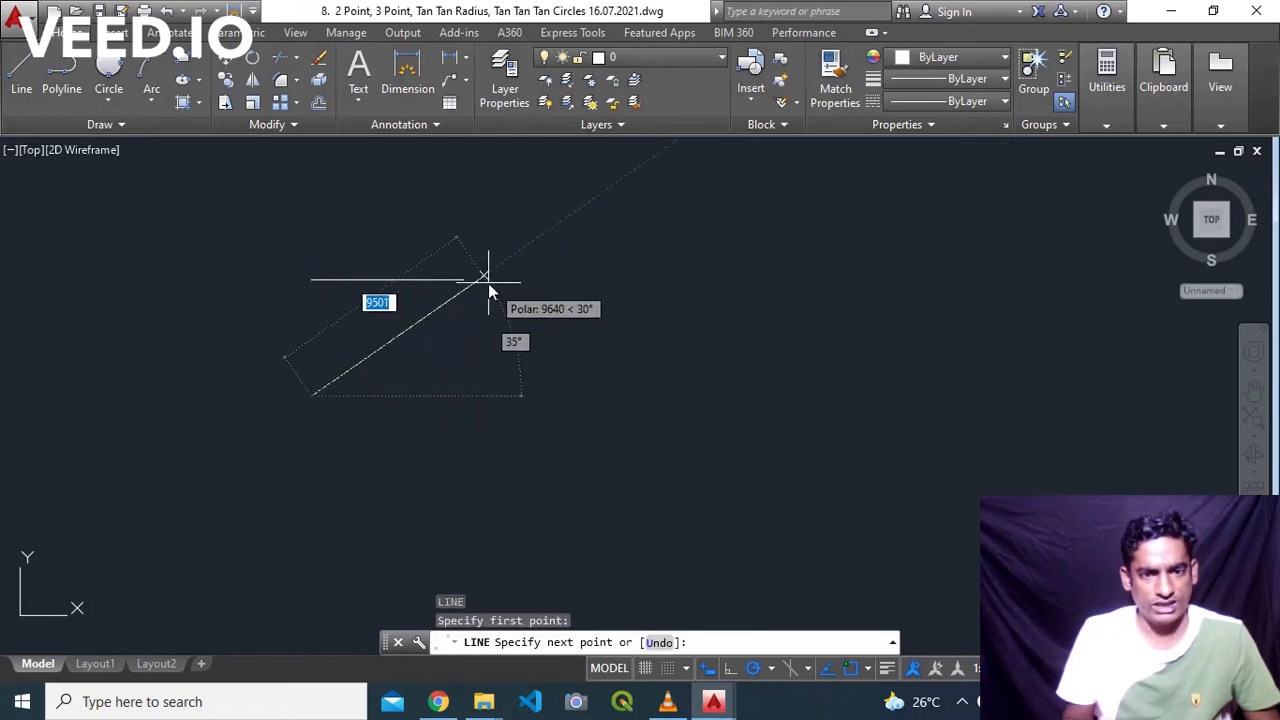
{"action": "left_click", "coordinate": [463, 396]}
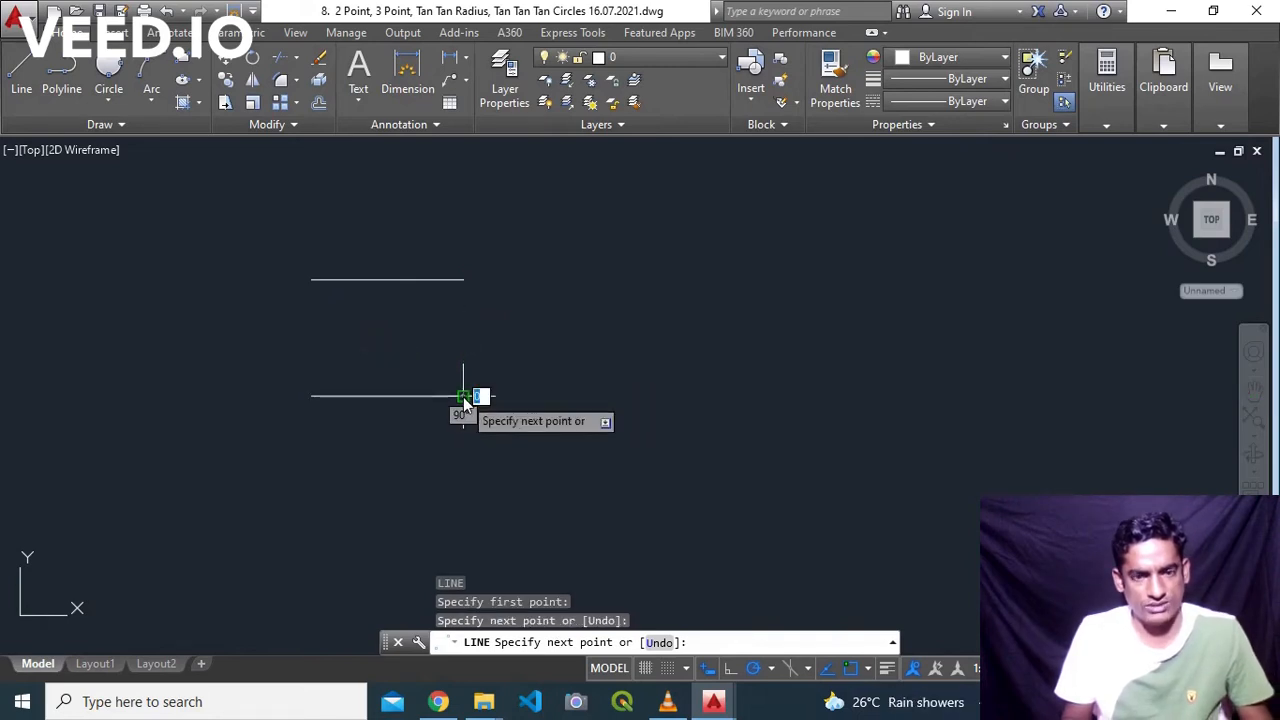
{"action": "key", "text": "Return"}
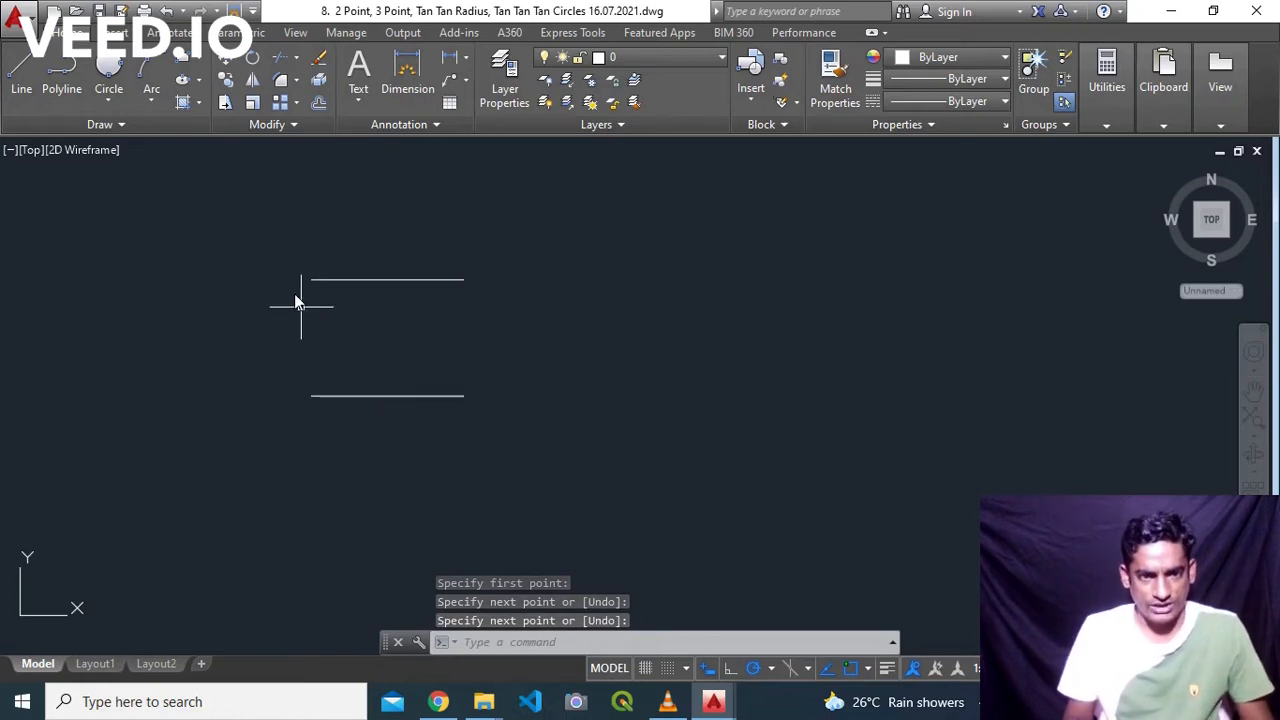
Erase both parallel horizontal lines from the drawing.
{"action": "left_click", "coordinate": [267, 238]}
{"action": "left_click", "coordinate": [501, 471]}
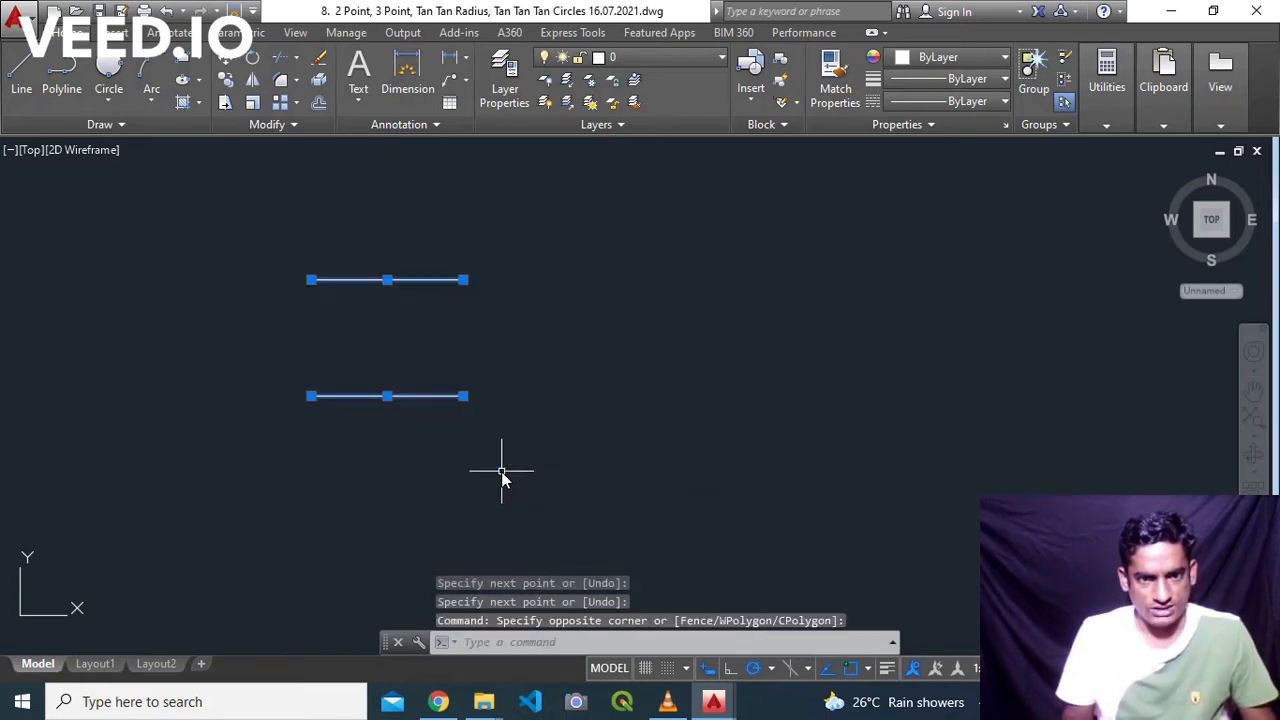
{"action": "key", "text": "Delete"}
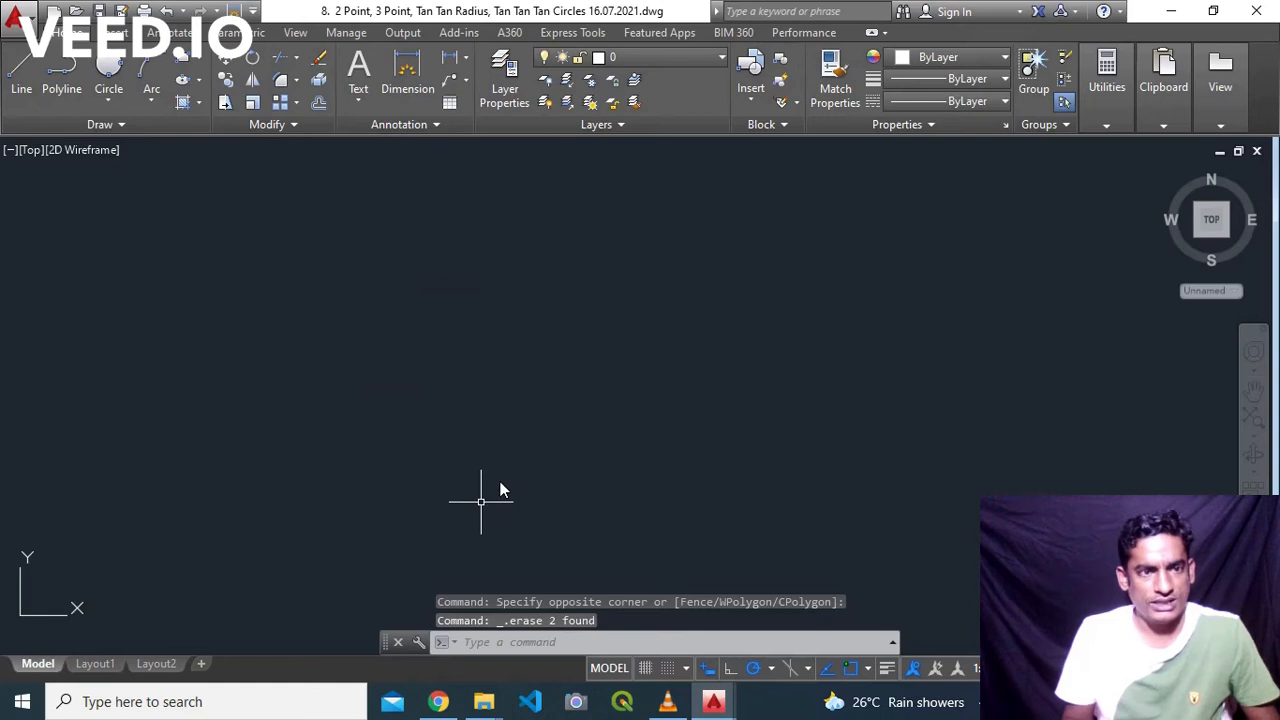
{"action": "left_click", "coordinate": [112, 101]}
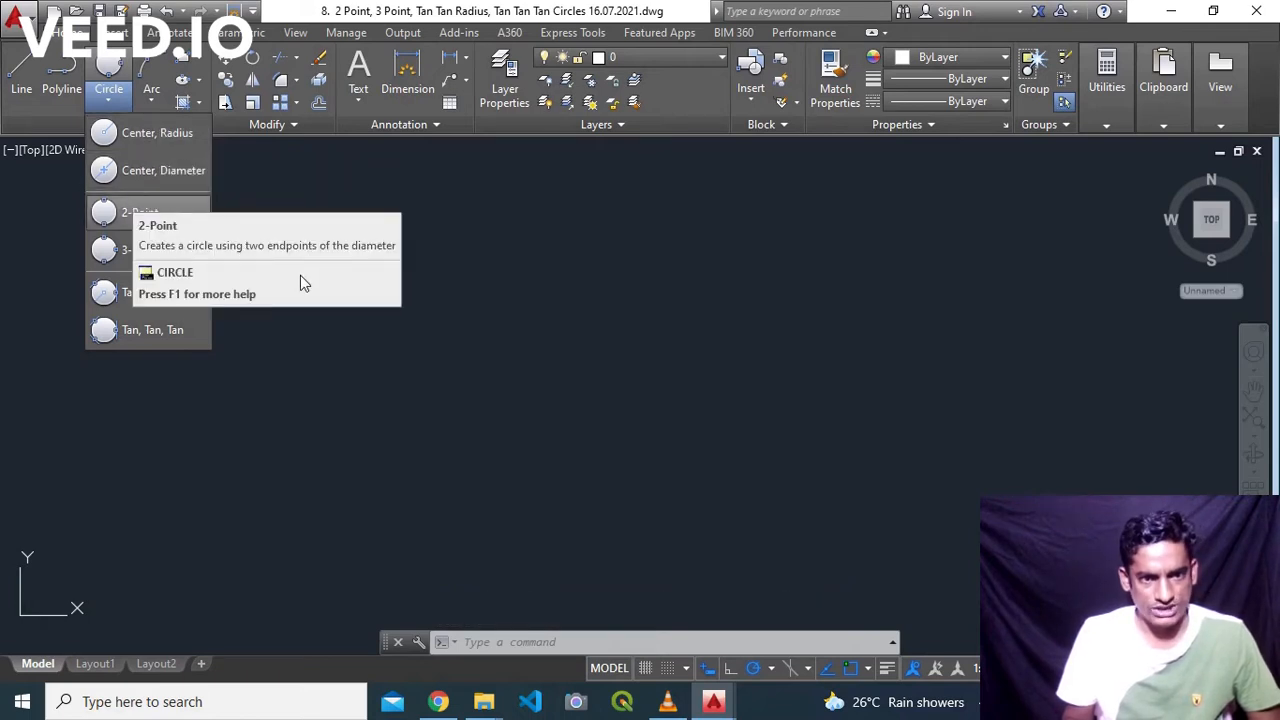
{"action": "left_click", "coordinate": [312, 322]}
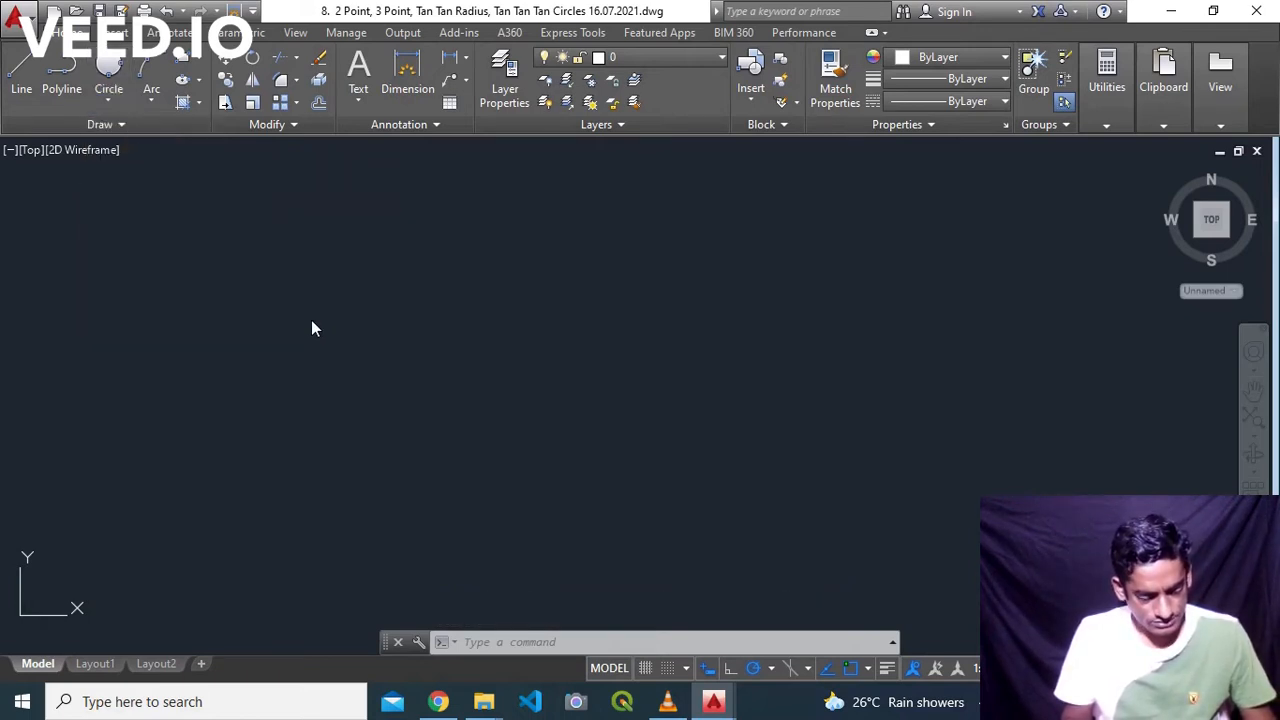
Draw a horizontal line in the empty drawing to serve as the diameter of a circle.
{"action": "type", "text": "l"}
{"action": "key", "text": "Return"}
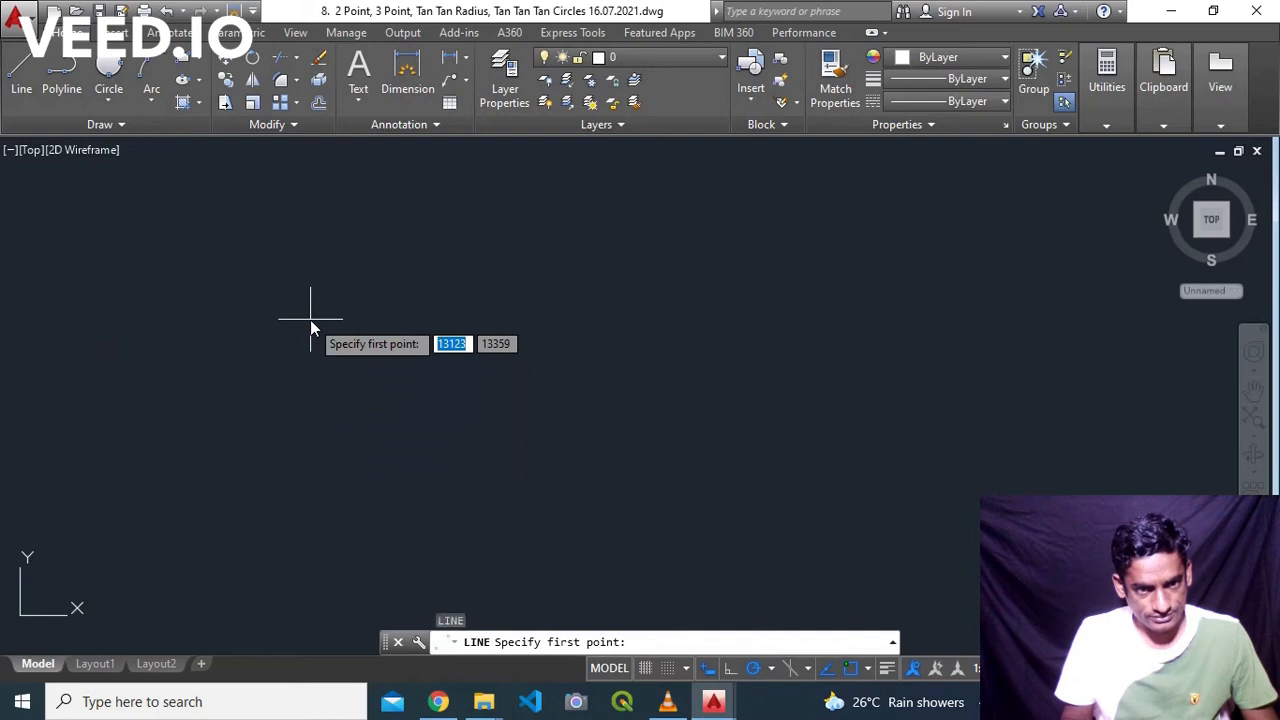
{"action": "left_click", "coordinate": [310, 320]}
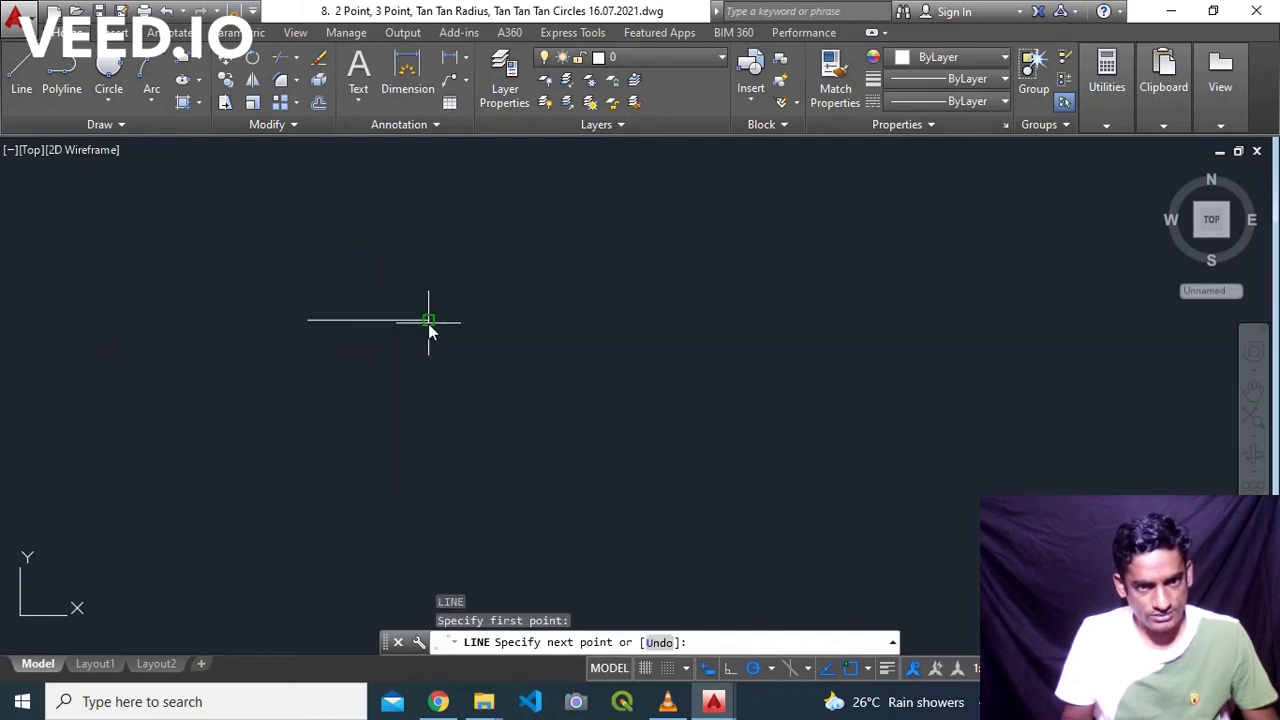
{"action": "left_click", "coordinate": [428, 322]}
{"action": "key", "text": "Return"}
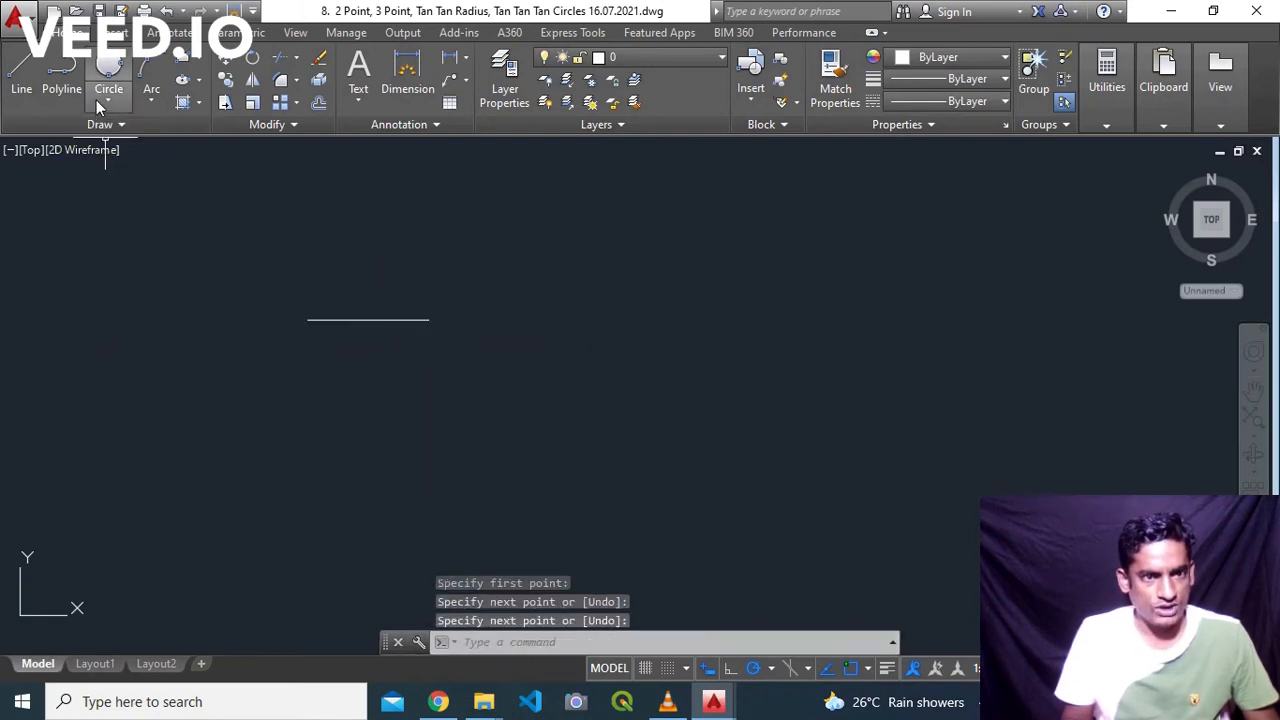
Draw a 2-Point circle using the two endpoints of the horizontal line as its diameter.
{"action": "left_click", "coordinate": [100, 102]}
{"action": "left_click", "coordinate": [133, 213]}
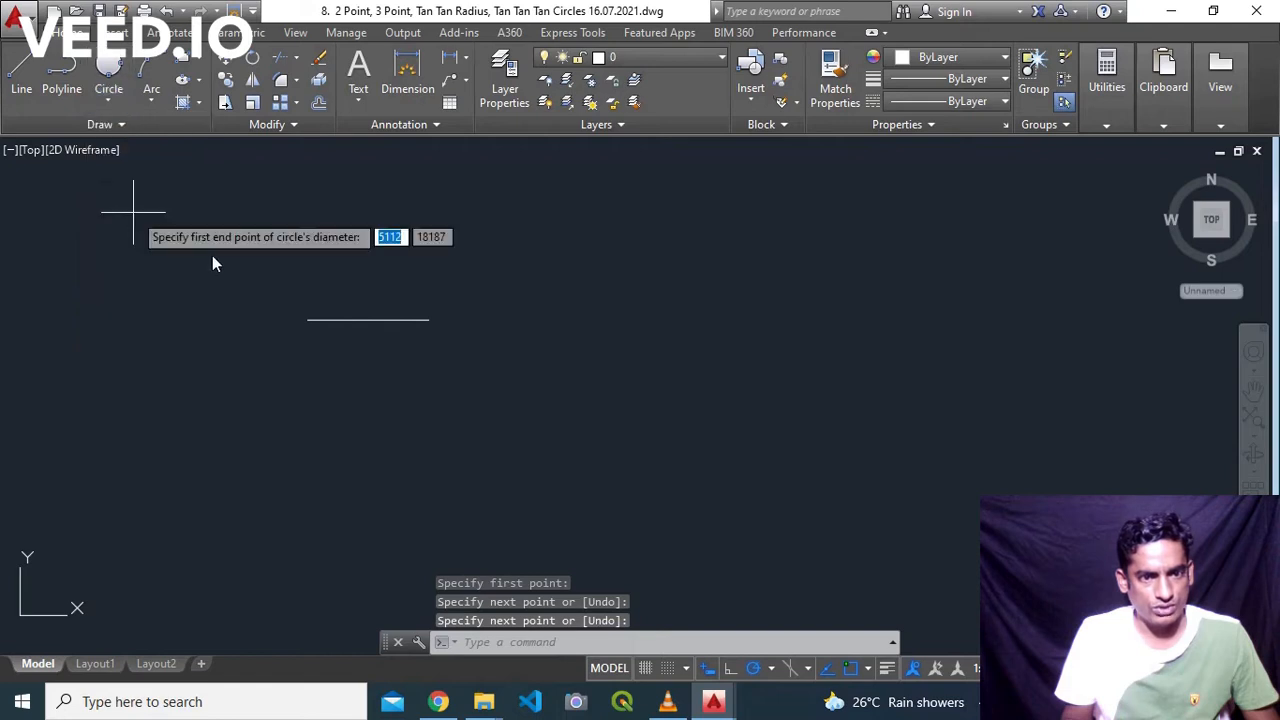
{"action": "left_click", "coordinate": [309, 320]}
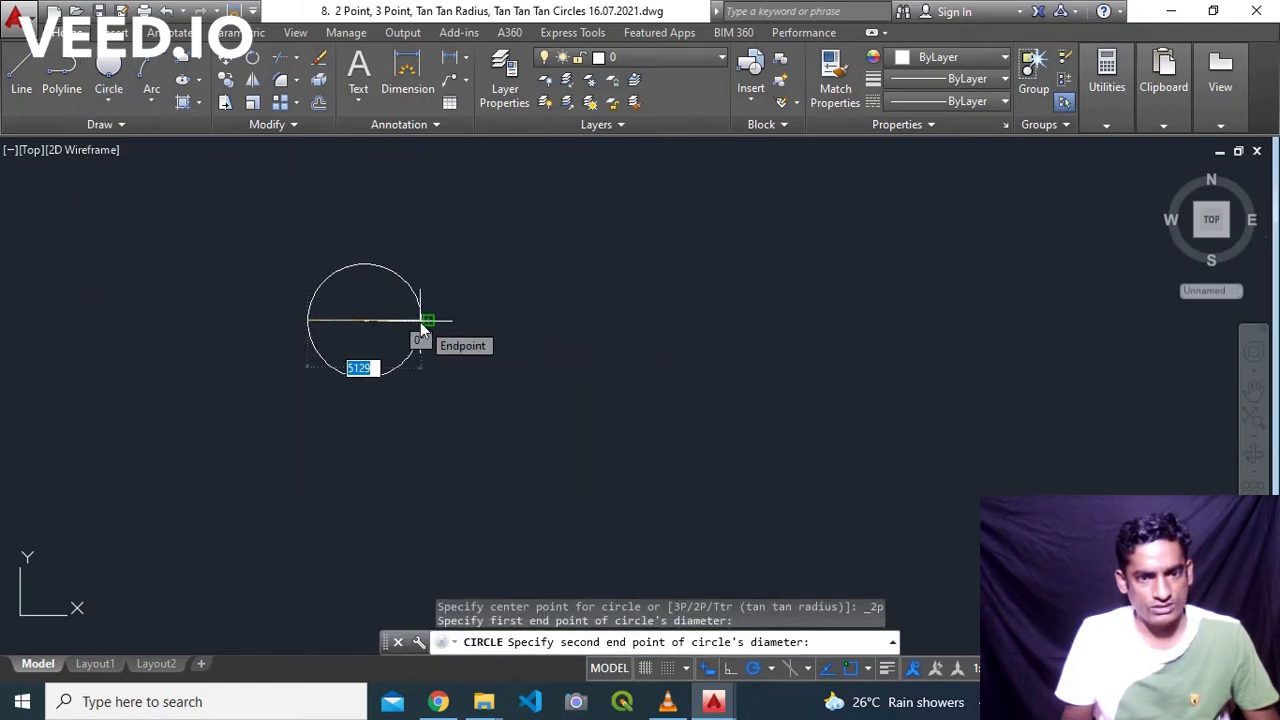
{"action": "left_click", "coordinate": [420, 321]}
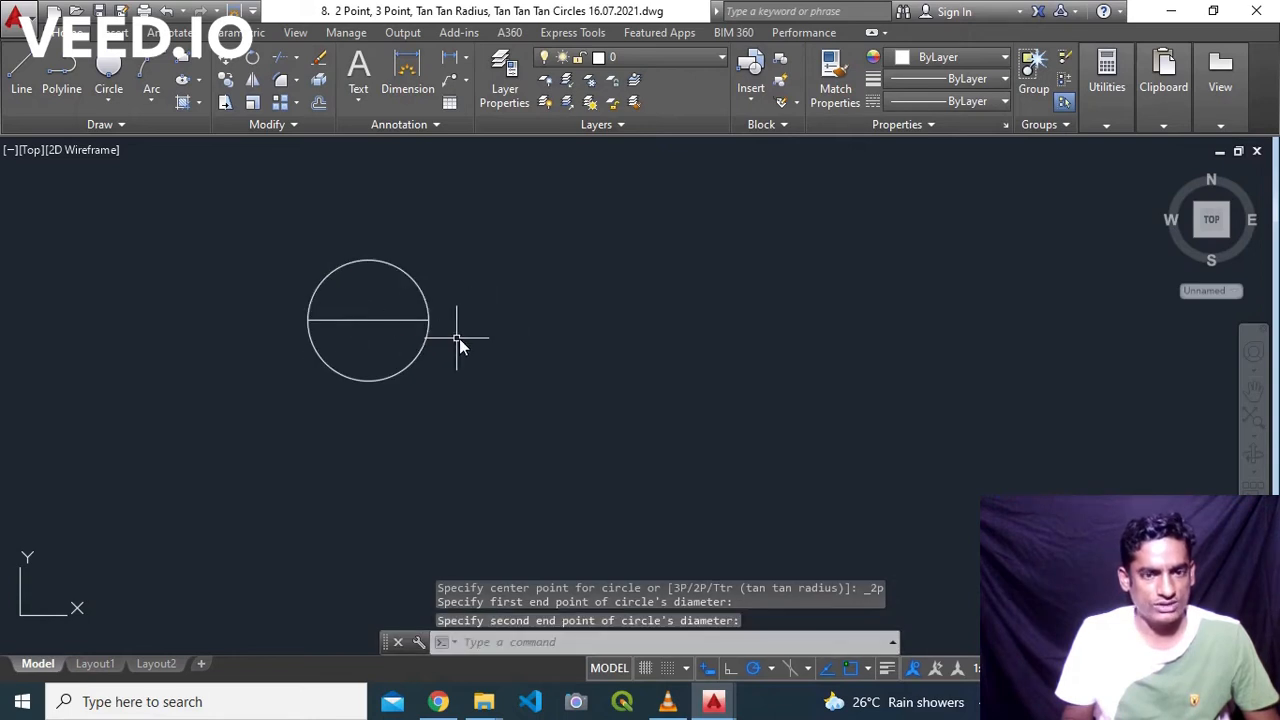
Draw a horizontal line to the right of the circle, level with its diameter line, with Ortho mode turned on.
{"action": "middle_click_drag", "start_coordinate": [468, 347], "coordinate": [277, 338]}
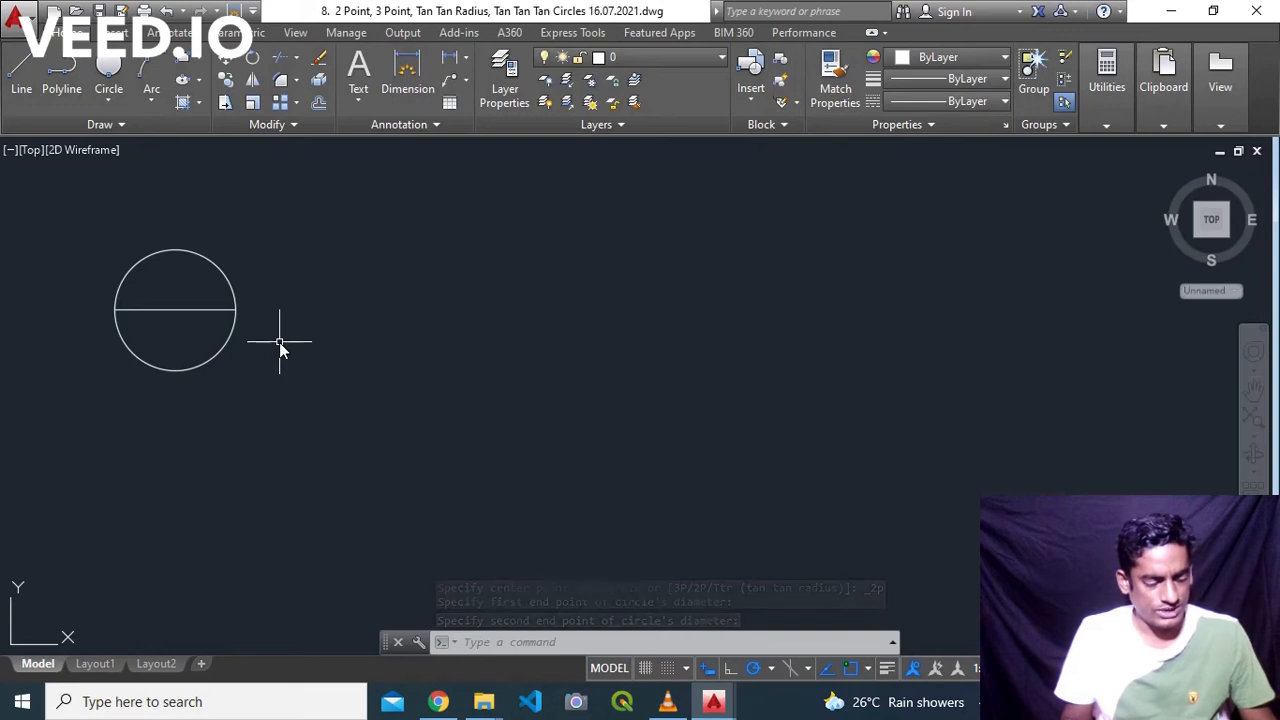
{"action": "type", "text": "l"}
{"action": "key", "text": "Return"}
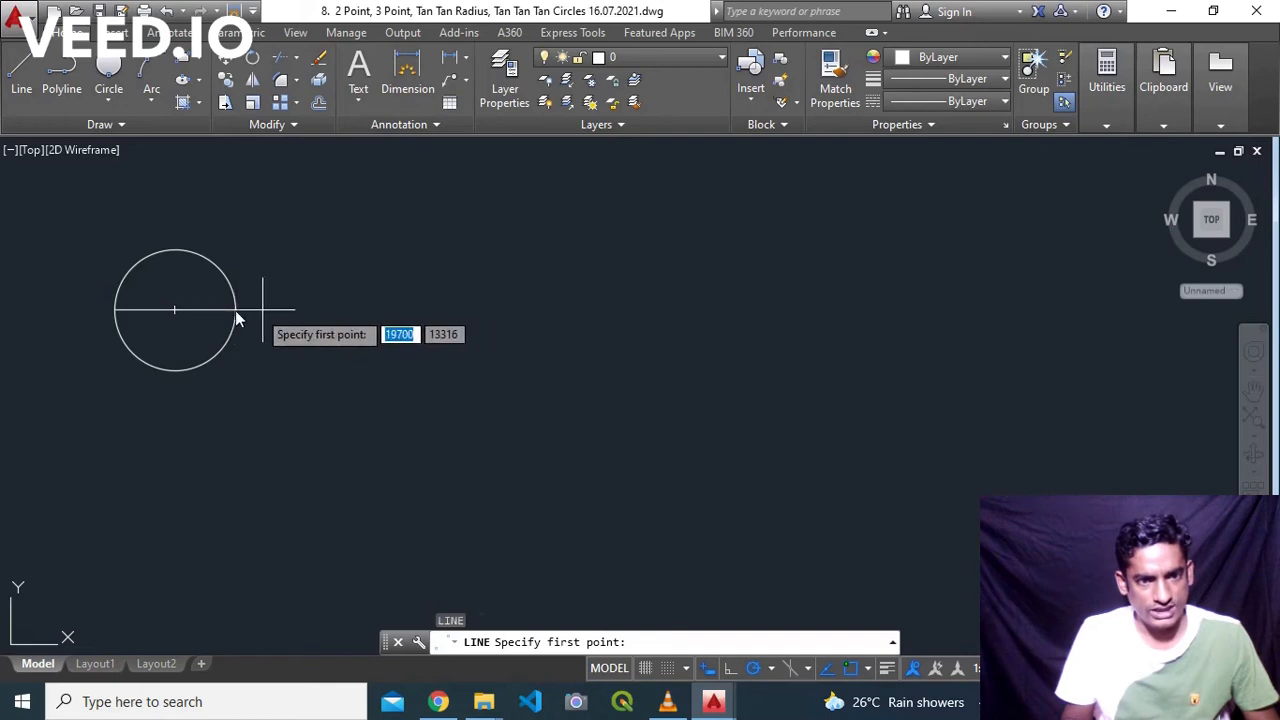
{"action": "left_click", "coordinate": [370, 309]}
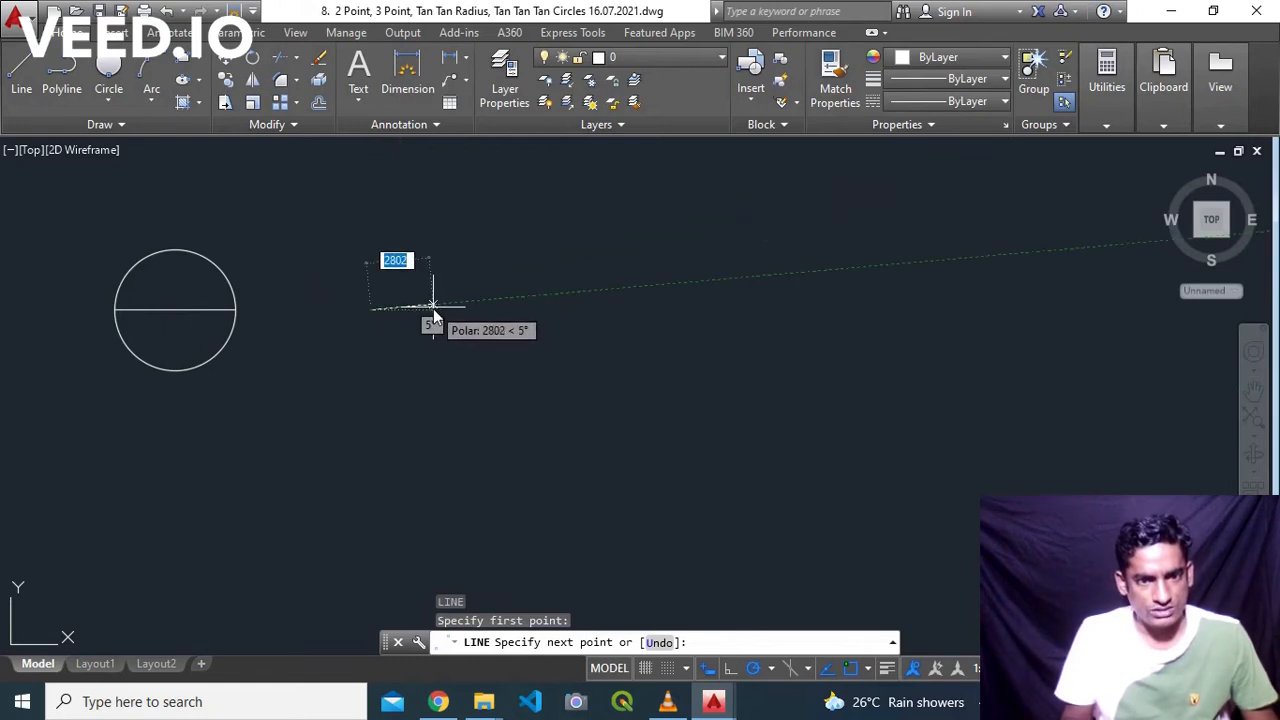
{"action": "left_click", "coordinate": [728, 670]}
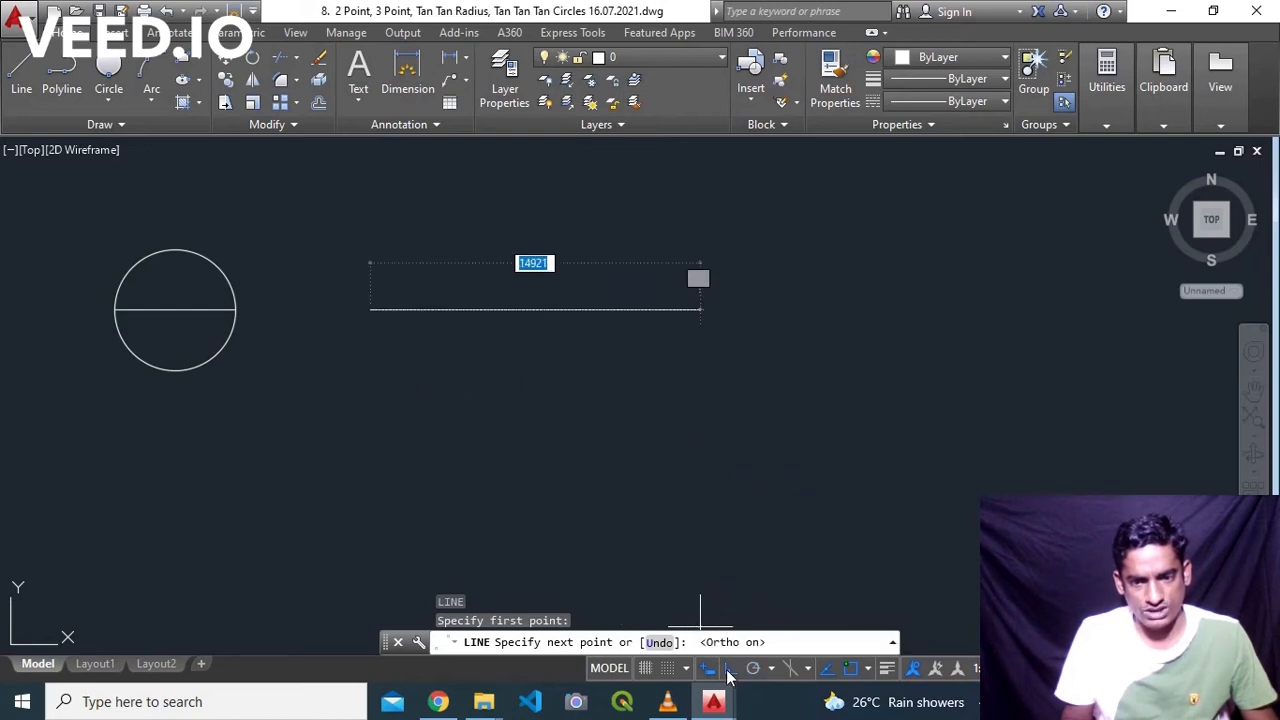
{"action": "left_click", "coordinate": [498, 310]}
{"action": "key", "text": "Return"}
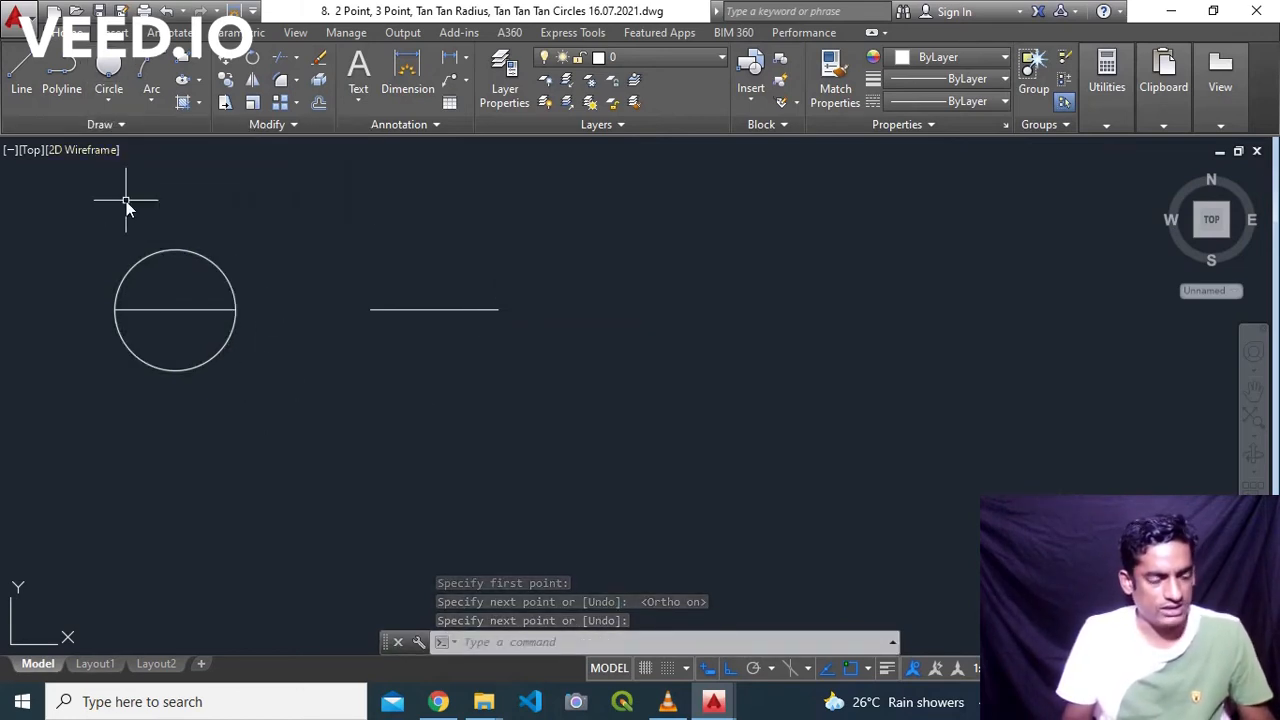
Draw a second circle with the 2P option, using the new line's two endpoints as its diameter.
{"action": "type", "text": "c"}
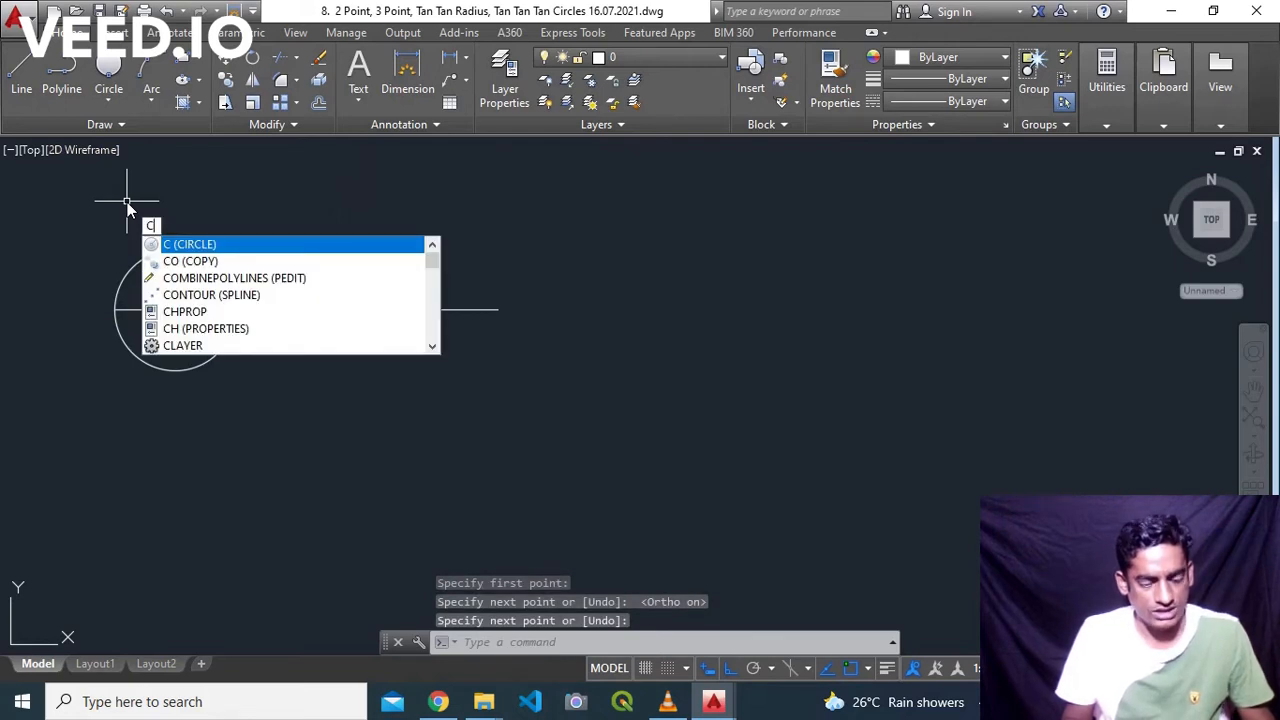
{"action": "key", "text": "Return"}
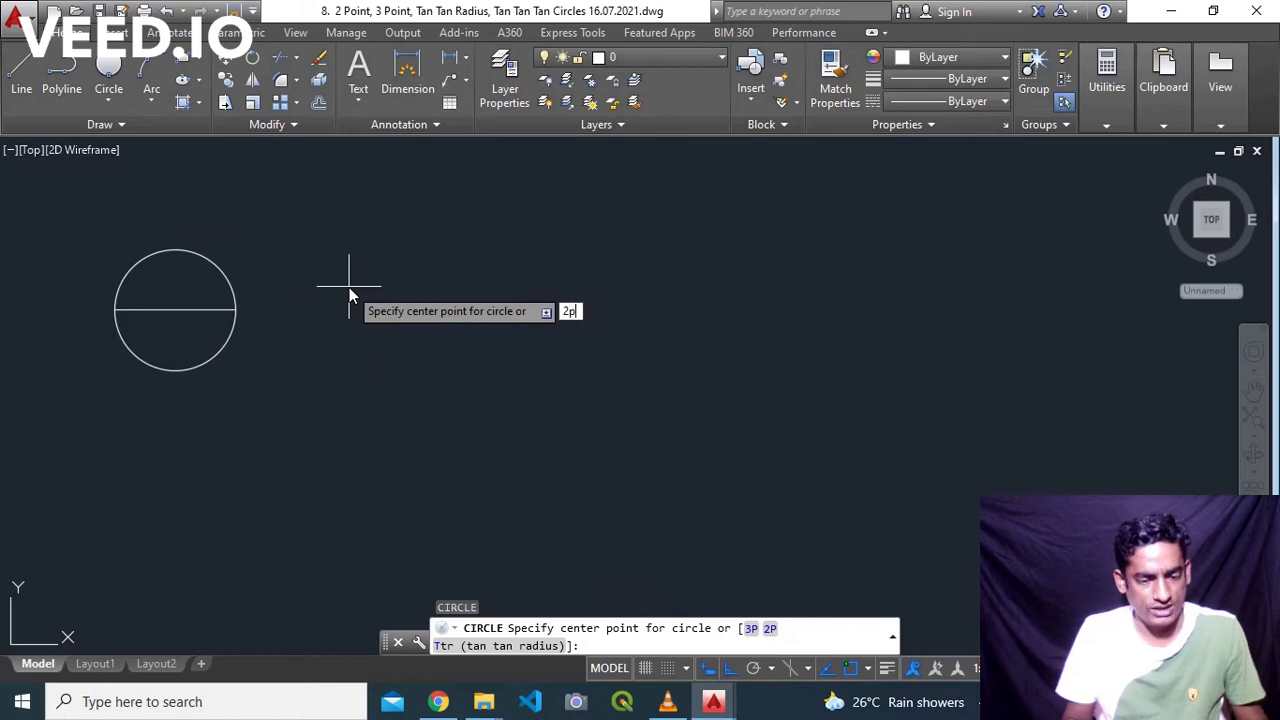
{"action": "key", "text": "Return"}
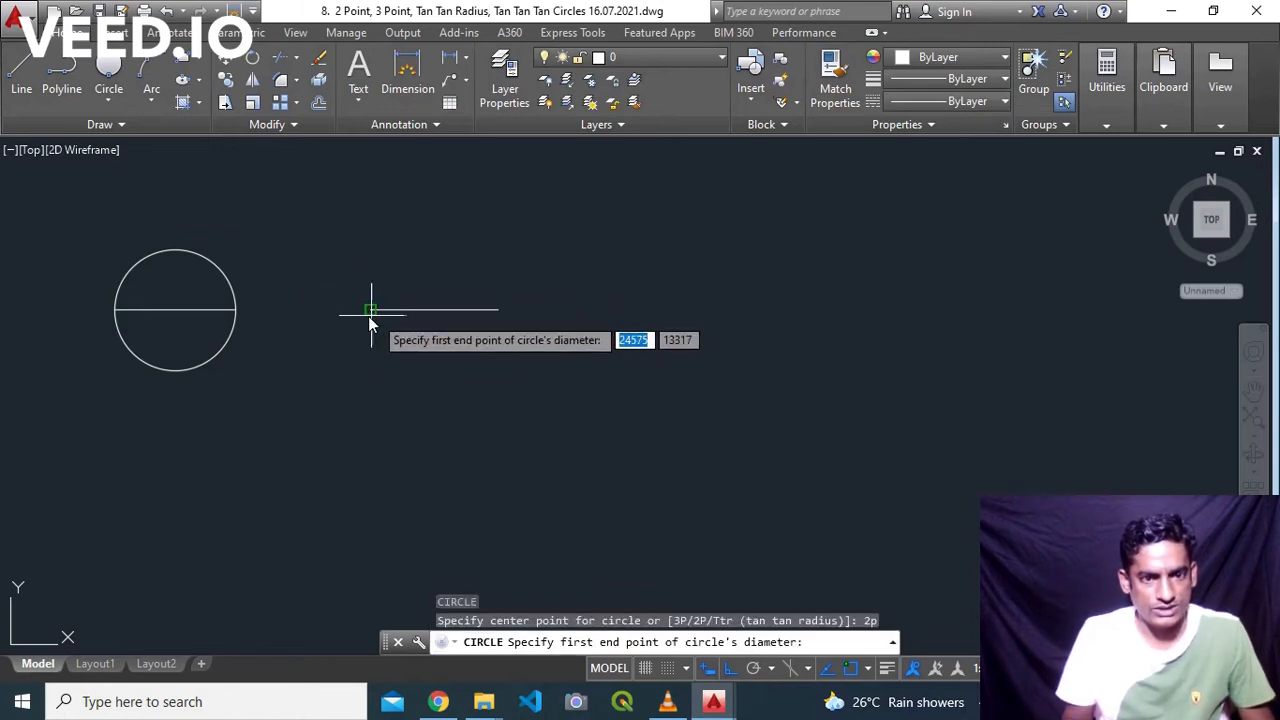
{"action": "left_click", "coordinate": [370, 310]}
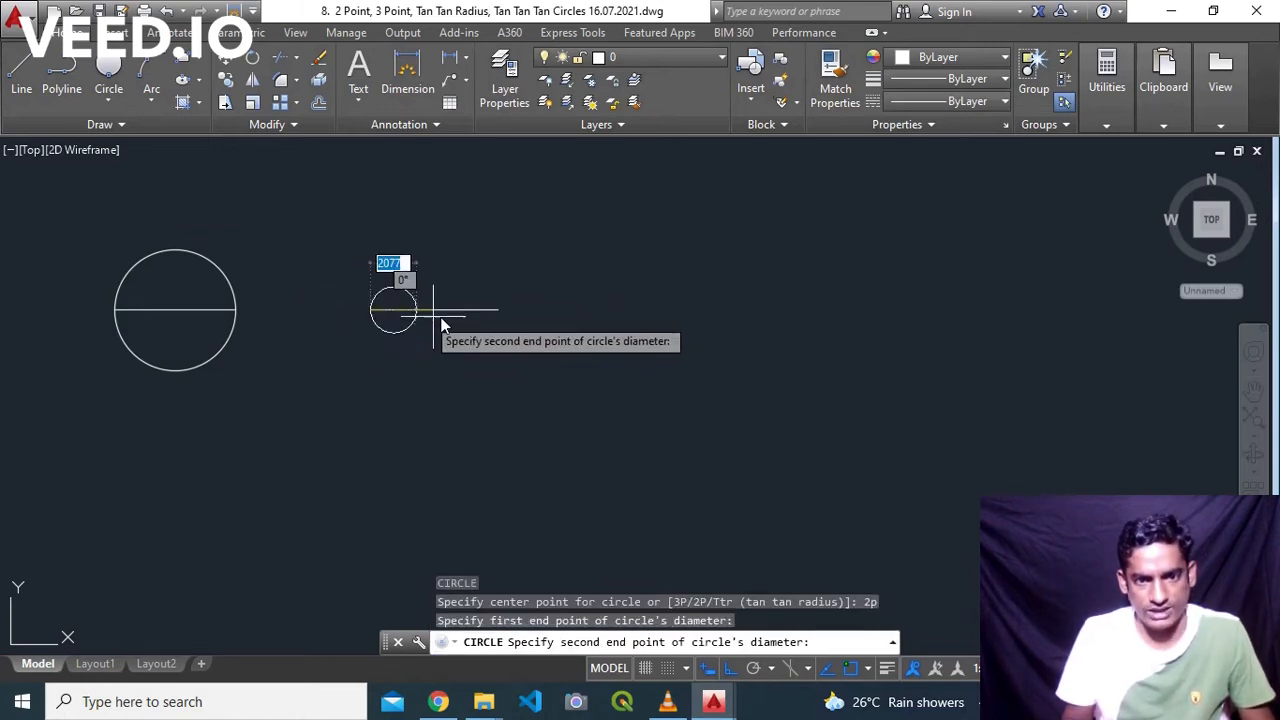
{"action": "left_click", "coordinate": [496, 311]}
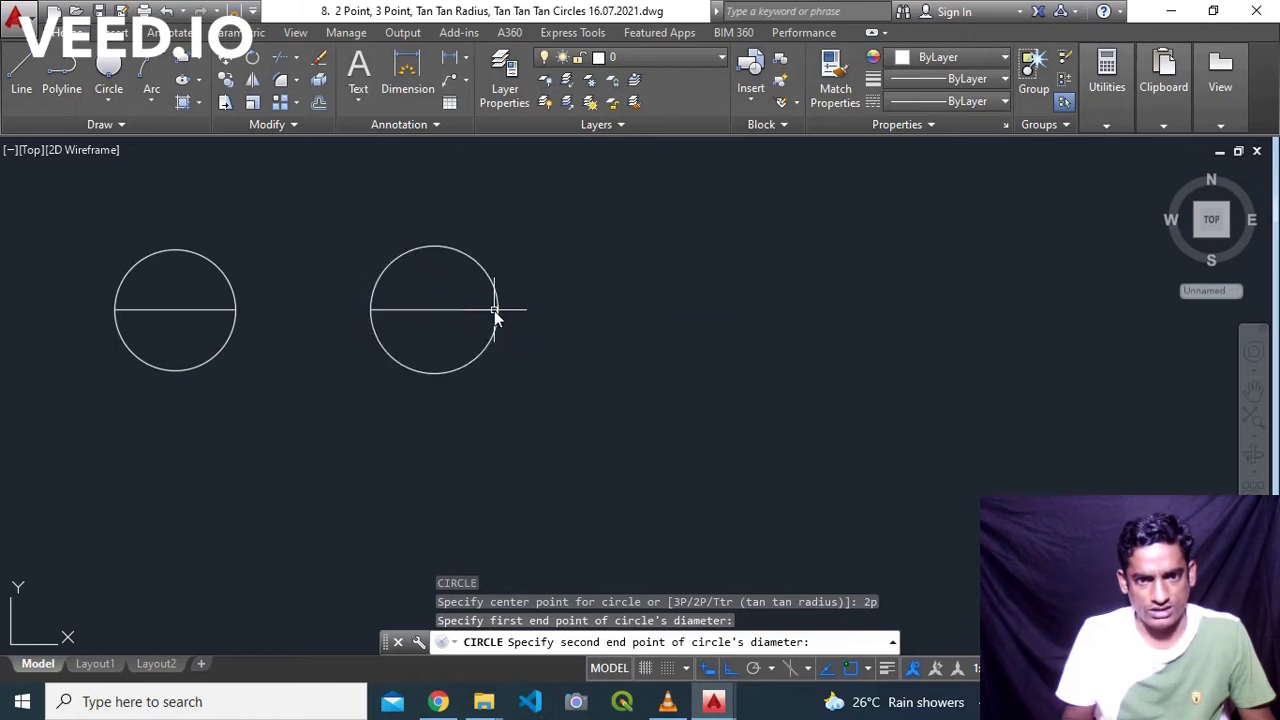
Draw a horizontal line 5000 long to the right of the second circle, keeping the Line command active.
{"action": "scroll", "coordinate": [580, 375], "scroll_direction": "down", "scroll_amount": 2}
{"action": "middle_click_drag", "start_coordinate": [556, 373], "coordinate": [214, 329]}
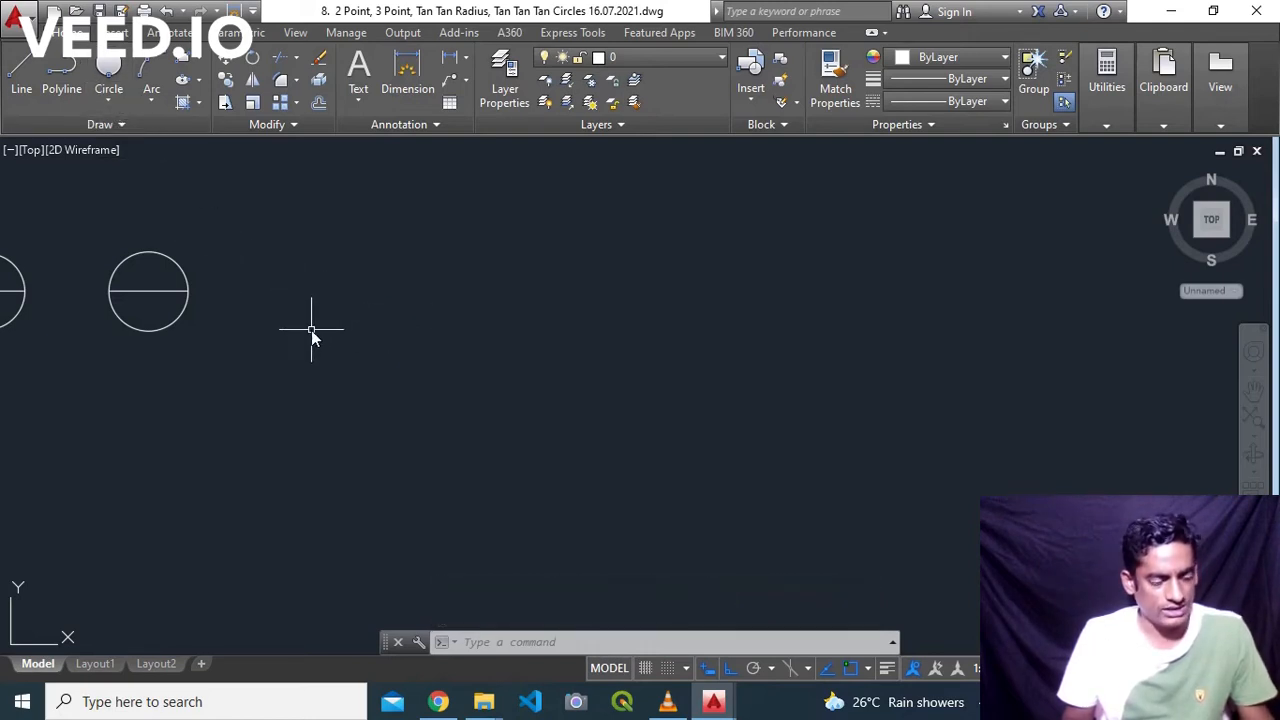
{"action": "type", "text": "l"}
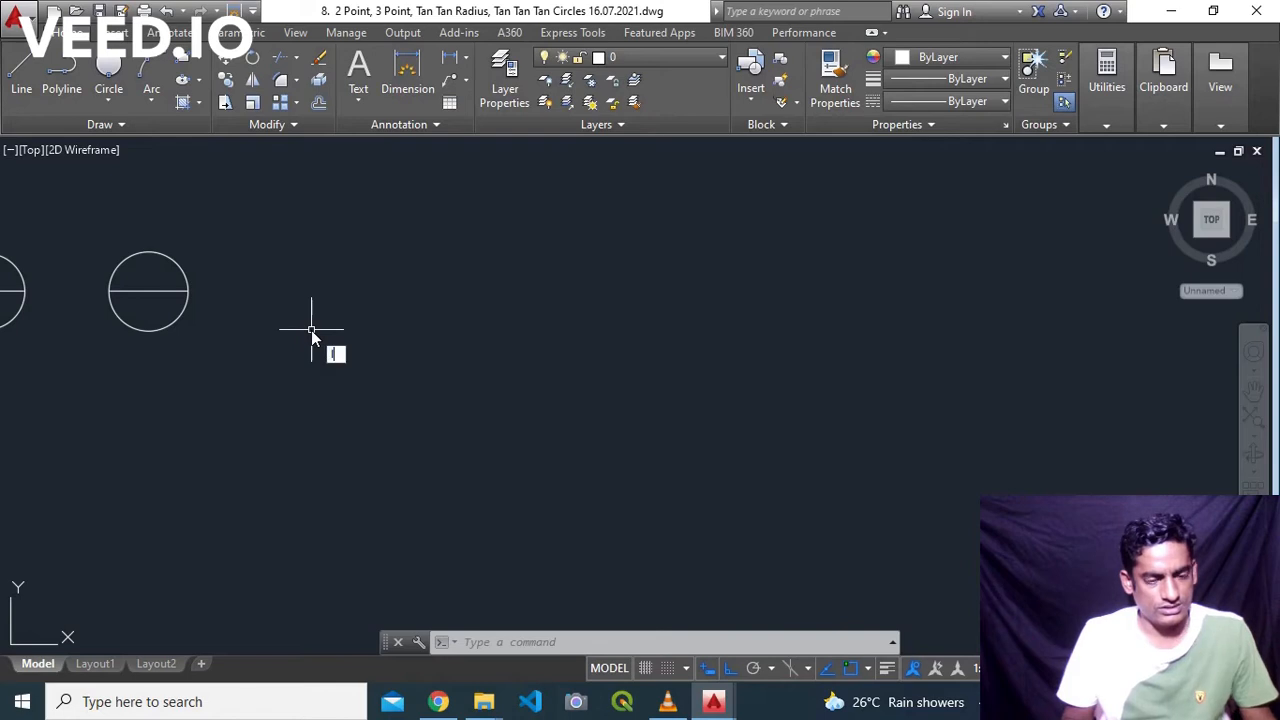
{"action": "key", "text": "Return"}
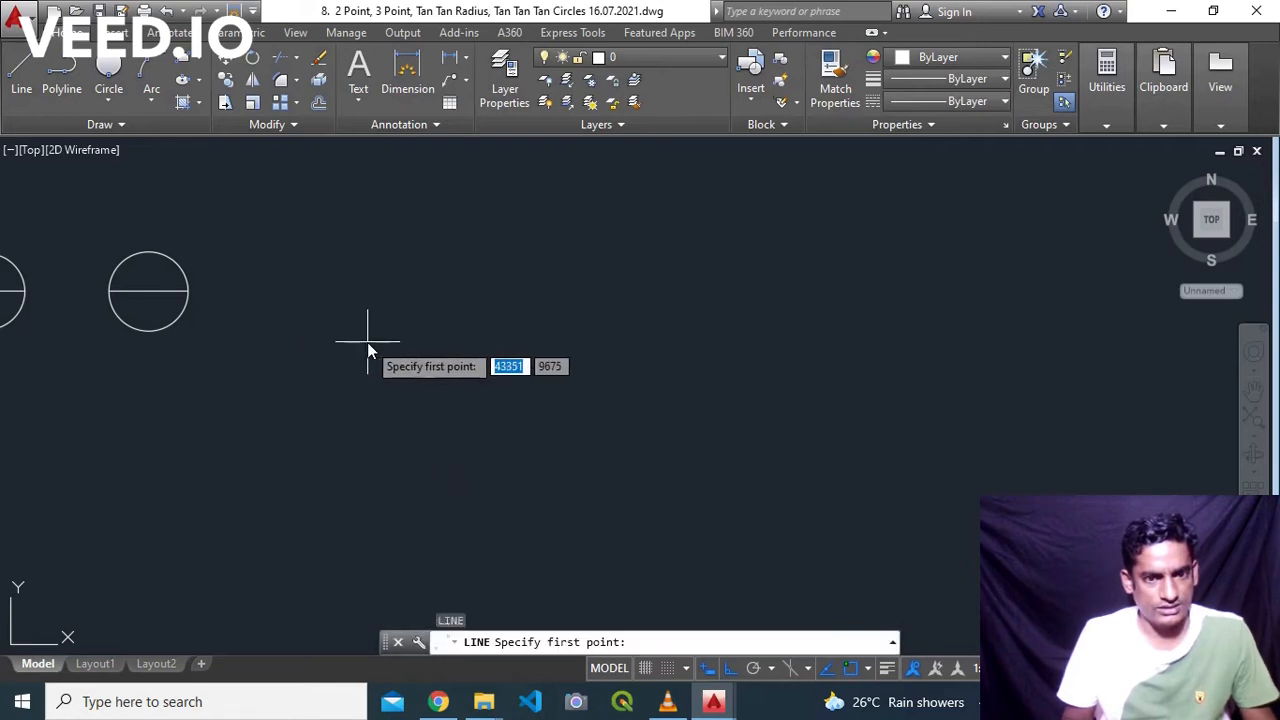
{"action": "left_click", "coordinate": [367, 342]}
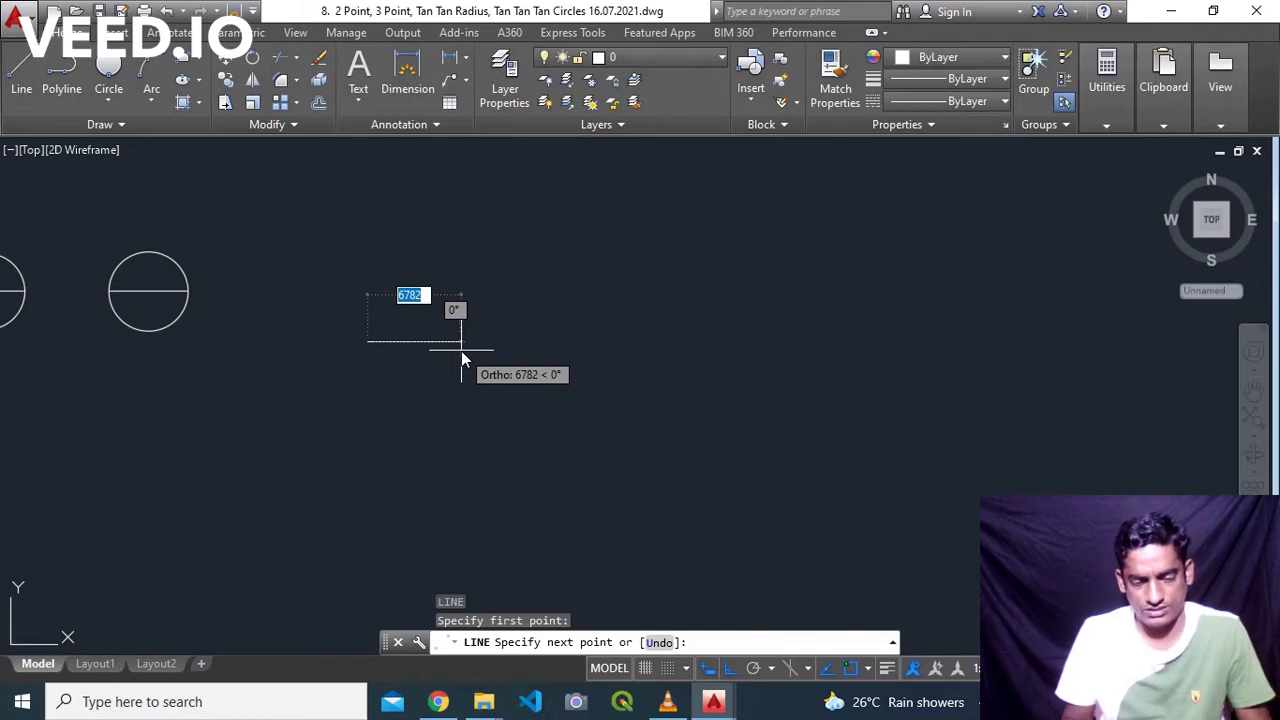
{"action": "type", "text": "5000"}
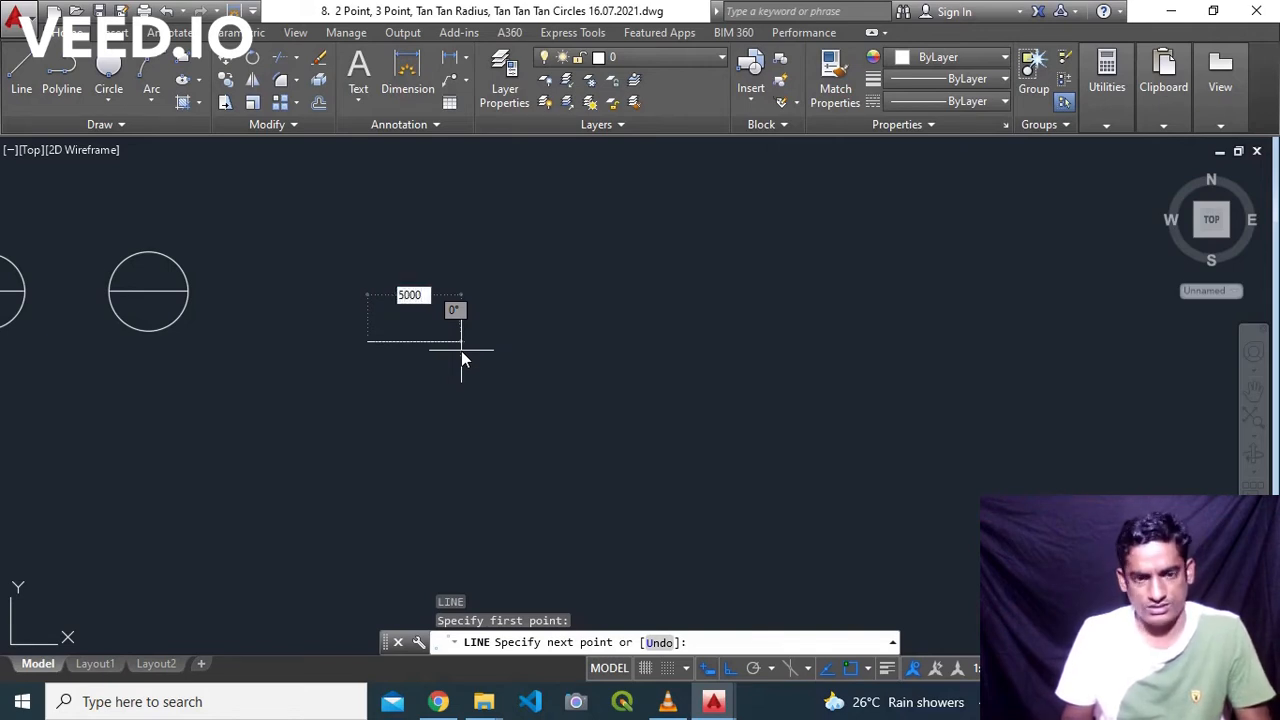
{"action": "key", "text": "Return"}
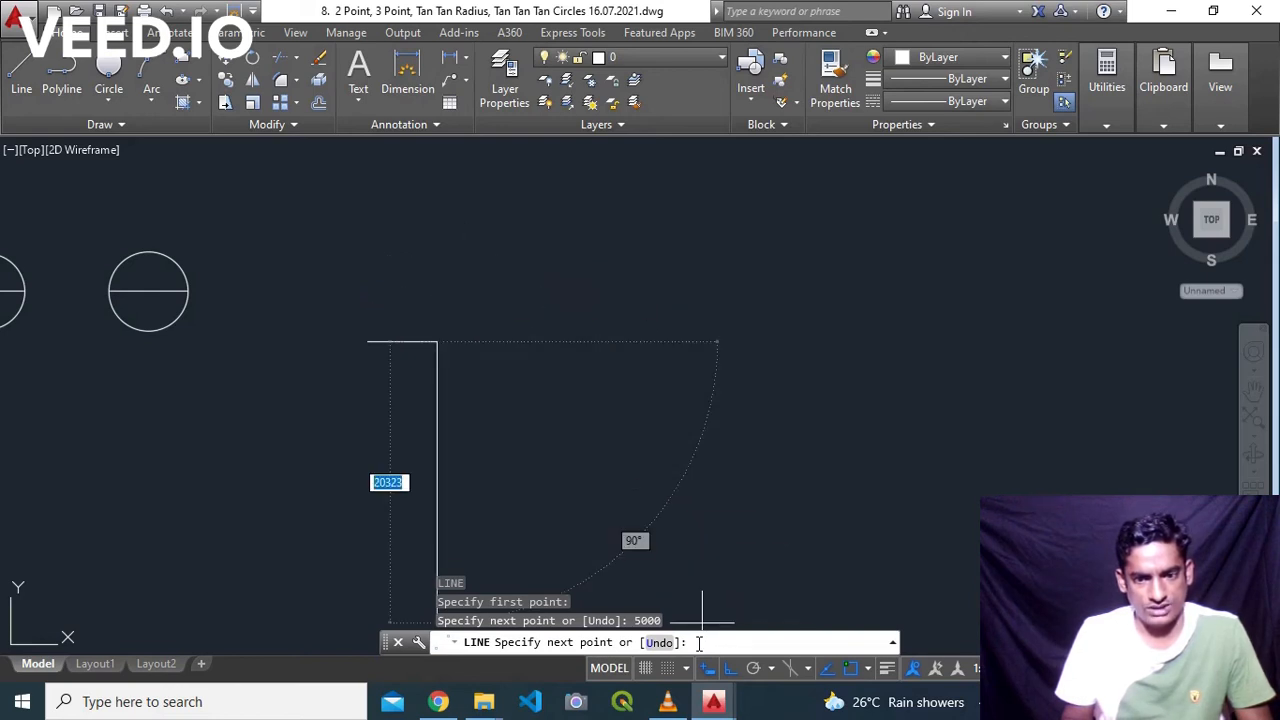
With polar tracking on, draw a 5000 long segment at 120° and close the lines into an equilateral triangle.
{"action": "left_click", "coordinate": [754, 668]}
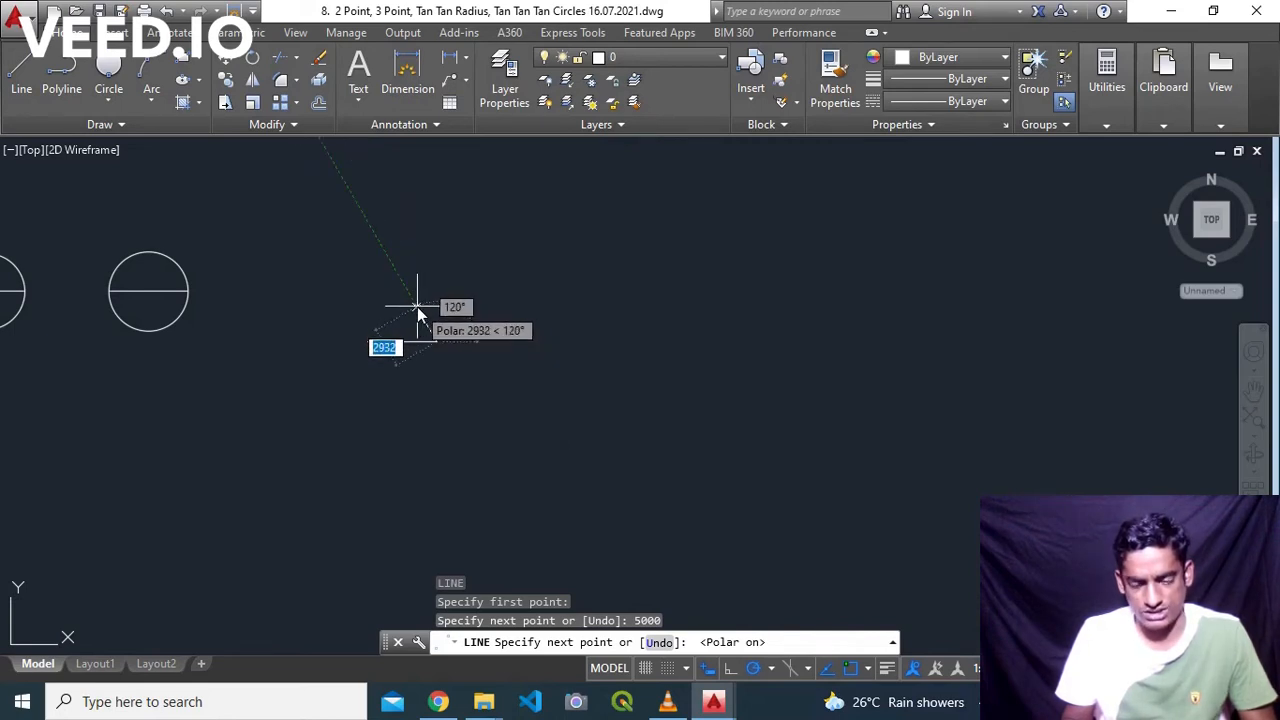
{"action": "type", "text": "5000"}
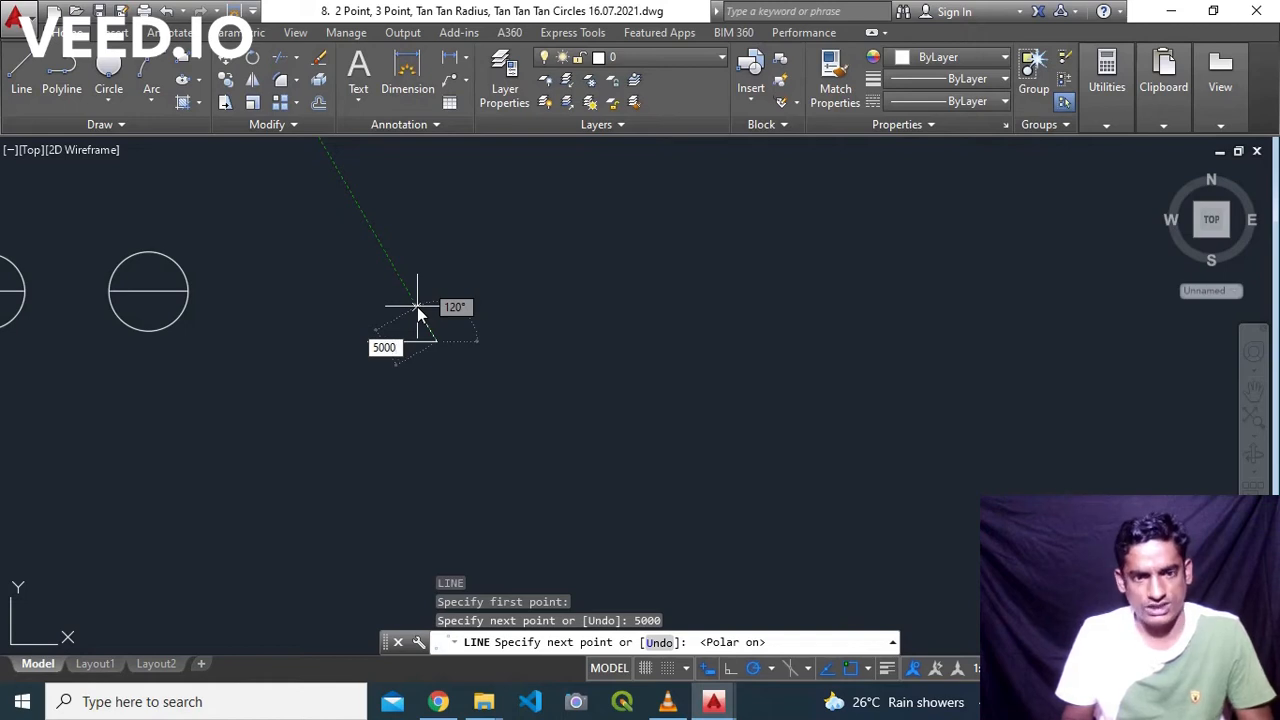
{"action": "key", "text": "Return"}
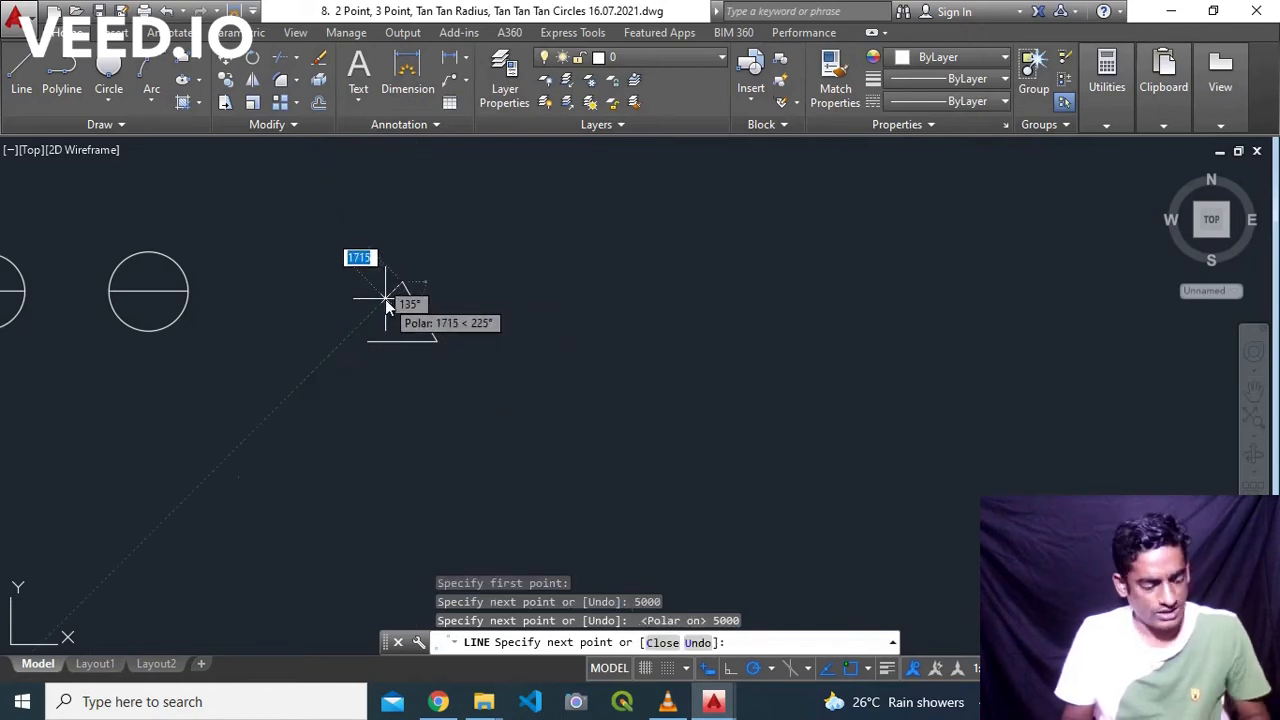
{"action": "type", "text": "c"}
{"action": "key", "text": "Return"}
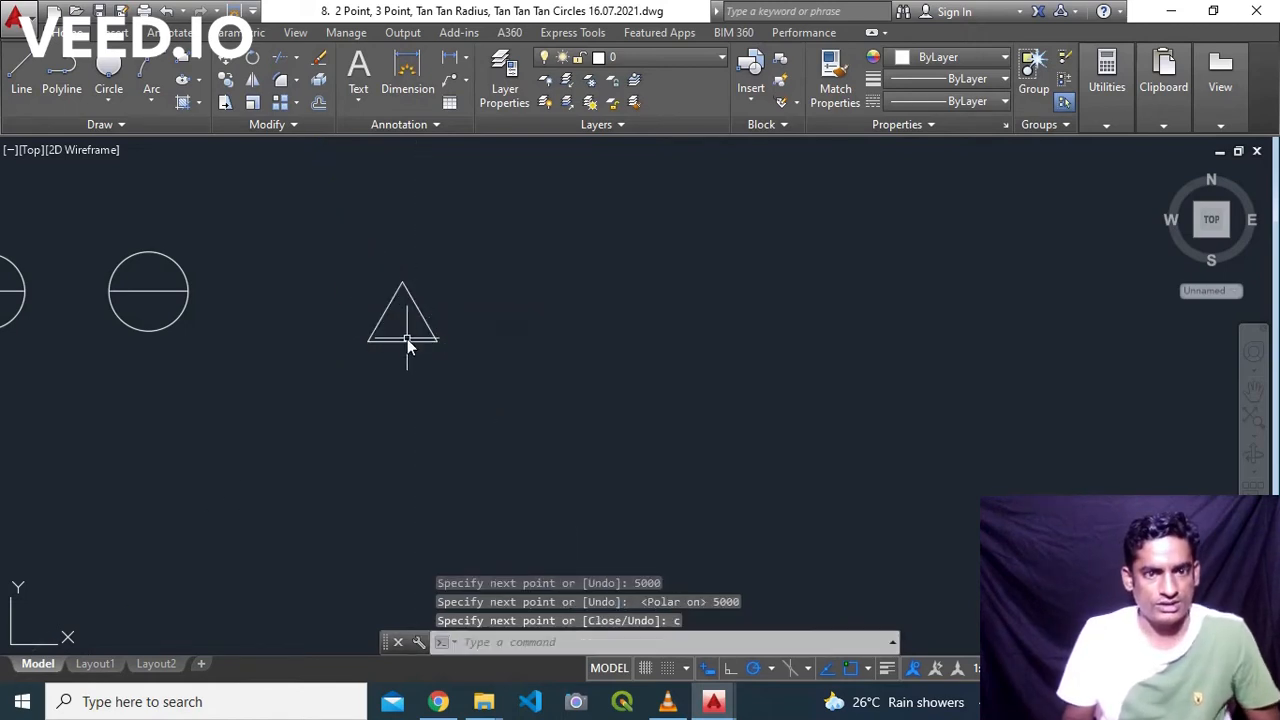
Draw a 3-Point circle inside the triangle through the midpoints of its three sides.
{"action": "middle_click_drag", "start_coordinate": [407, 335], "coordinate": [436, 329]}
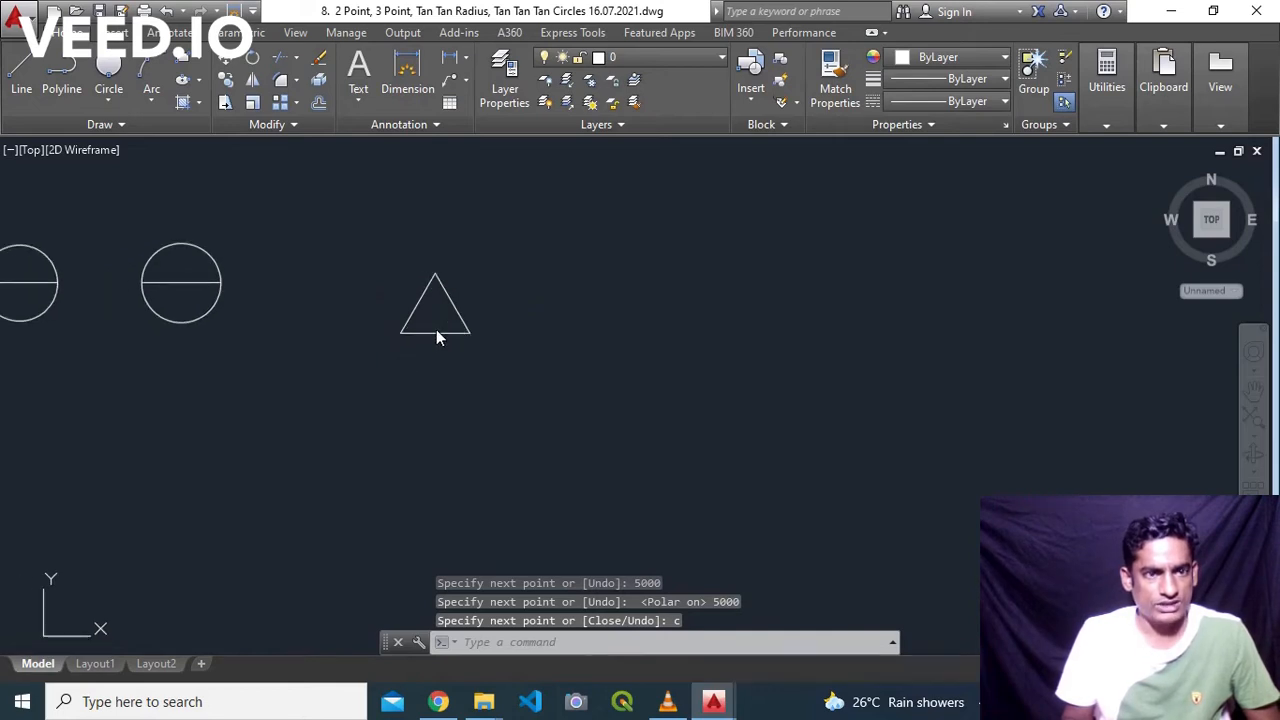
{"action": "left_click", "coordinate": [109, 101]}
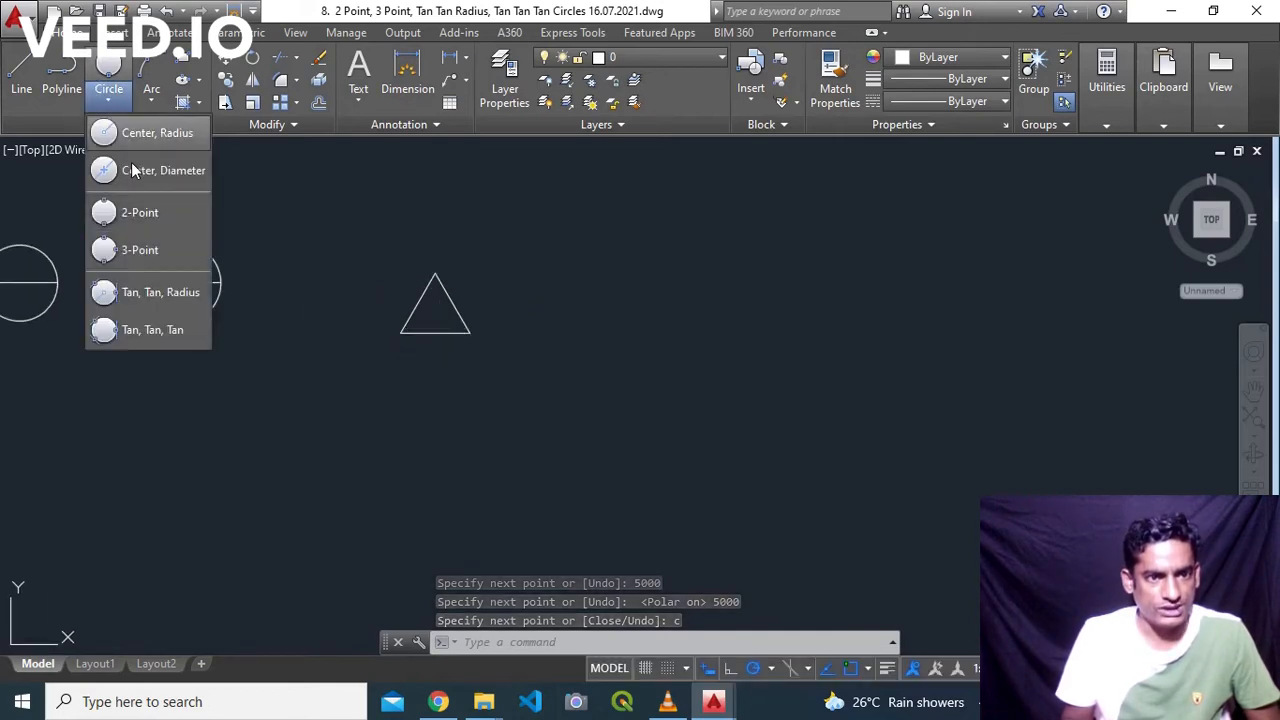
{"action": "left_click", "coordinate": [140, 252]}
{"action": "scroll", "coordinate": [457, 334], "scroll_direction": "up", "scroll_amount": 2}
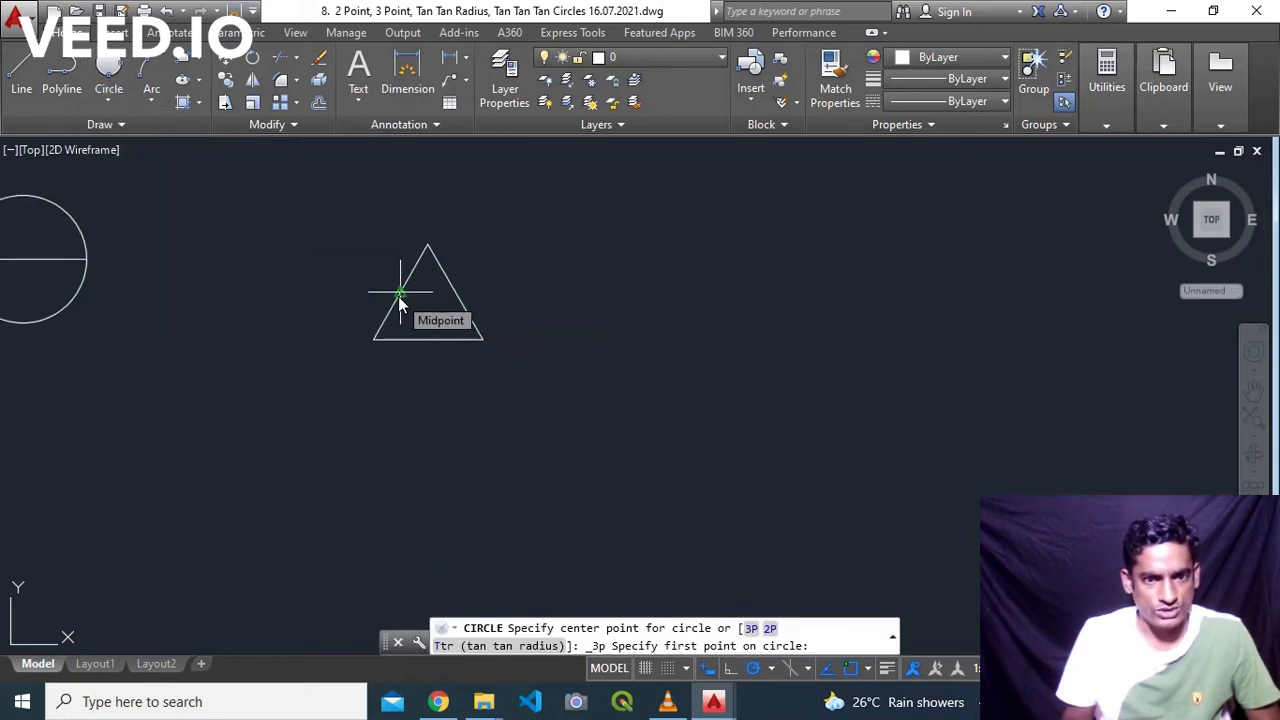
{"action": "left_click", "coordinate": [400, 293]}
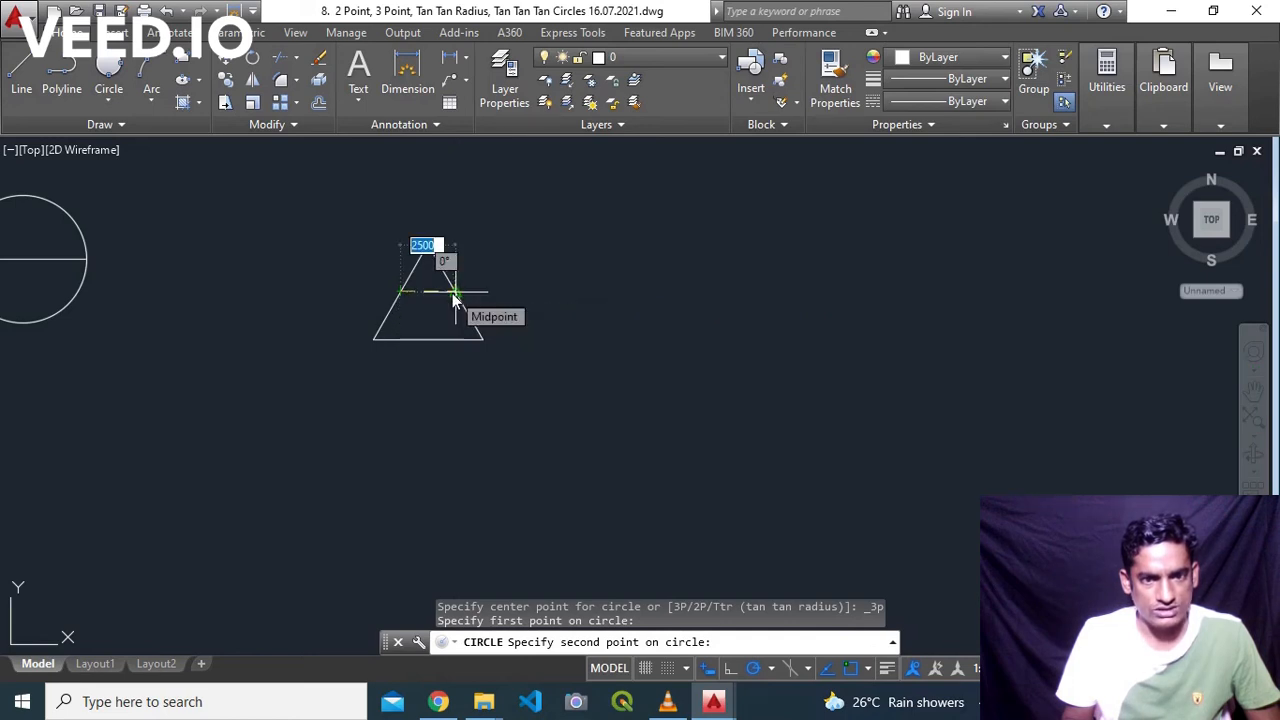
{"action": "left_click", "coordinate": [454, 294]}
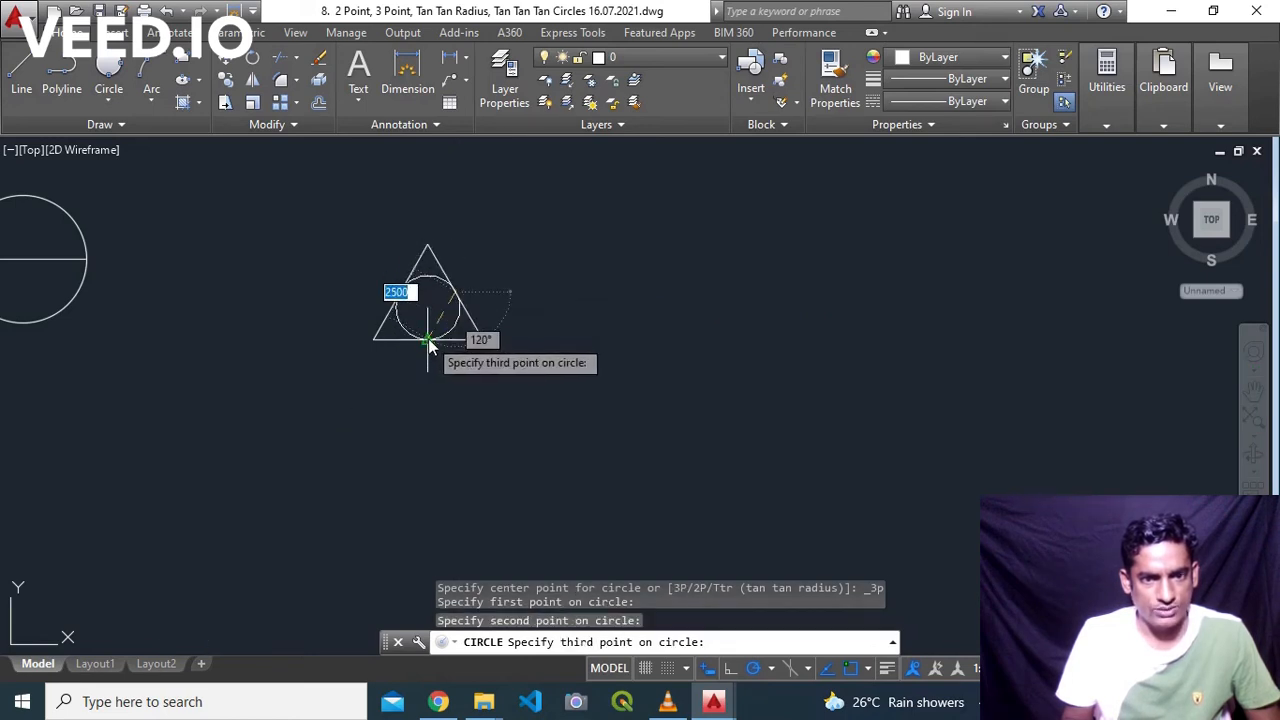
{"action": "left_click", "coordinate": [428, 341]}
{"action": "scroll", "coordinate": [432, 315], "scroll_direction": "up", "scroll_amount": 6}
{"action": "scroll", "coordinate": [432, 315], "scroll_direction": "down", "scroll_amount": 4}
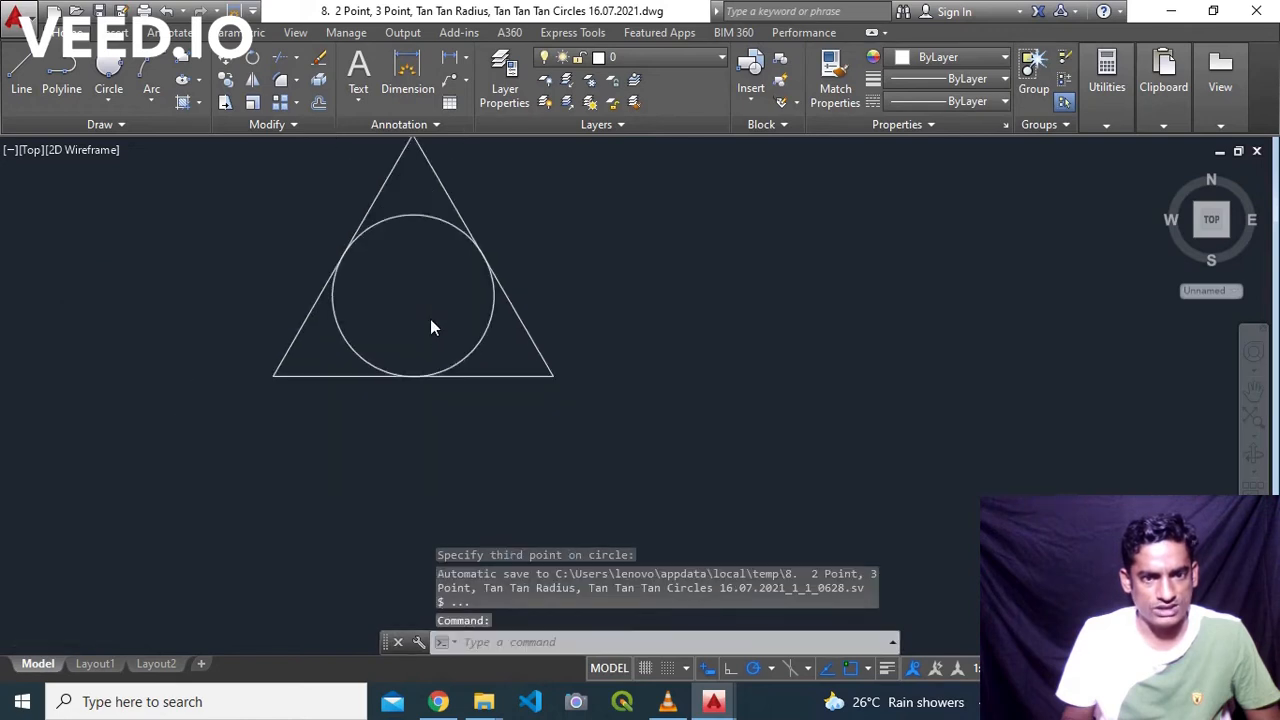
Draw a circle around the triangle with the 3P option, passing through its three corner points.
{"action": "scroll", "coordinate": [432, 328], "scroll_direction": "down", "scroll_amount": 2}
{"action": "mouse_move", "coordinate": [443, 320]}
{"action": "middle_mouse_down"}
{"action": "mouse_move", "coordinate": [514, 309]}
{"action": "mouse_move", "coordinate": [462, 318]}
{"action": "middle_mouse_up"}
{"action": "scroll", "coordinate": [512, 314], "scroll_direction": "down", "scroll_amount": 2}
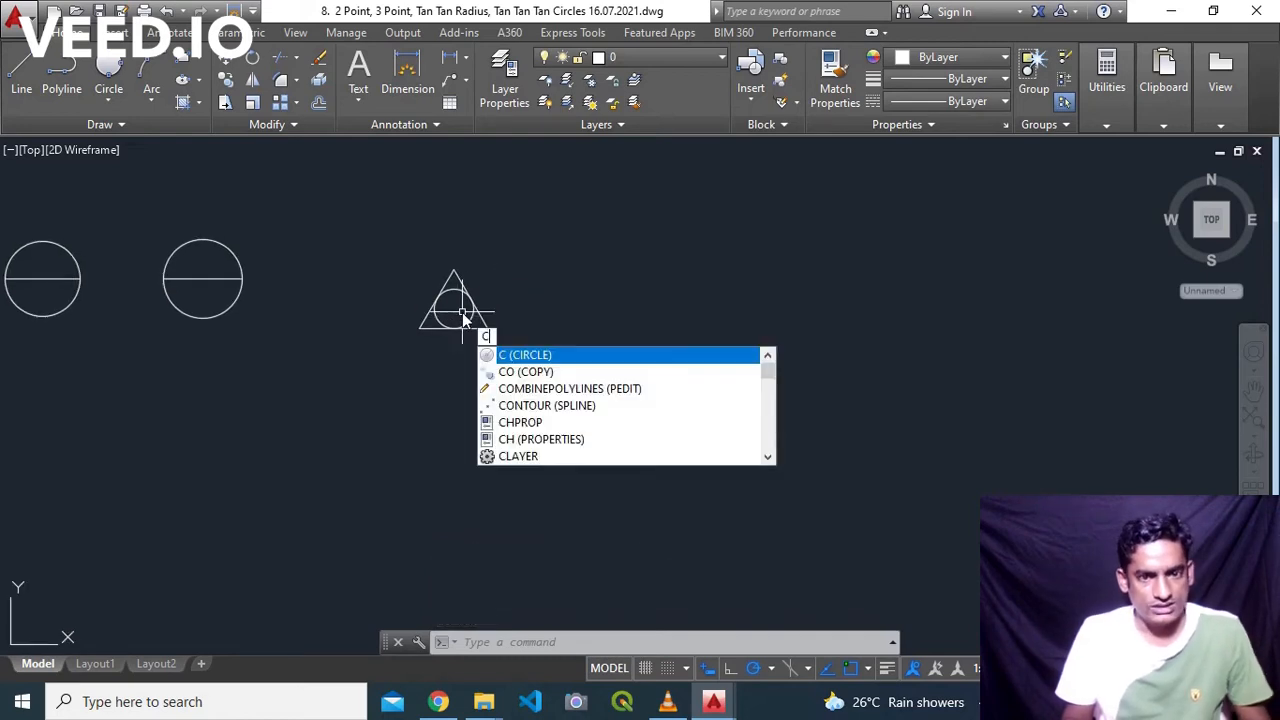
{"action": "key", "text": "Return"}
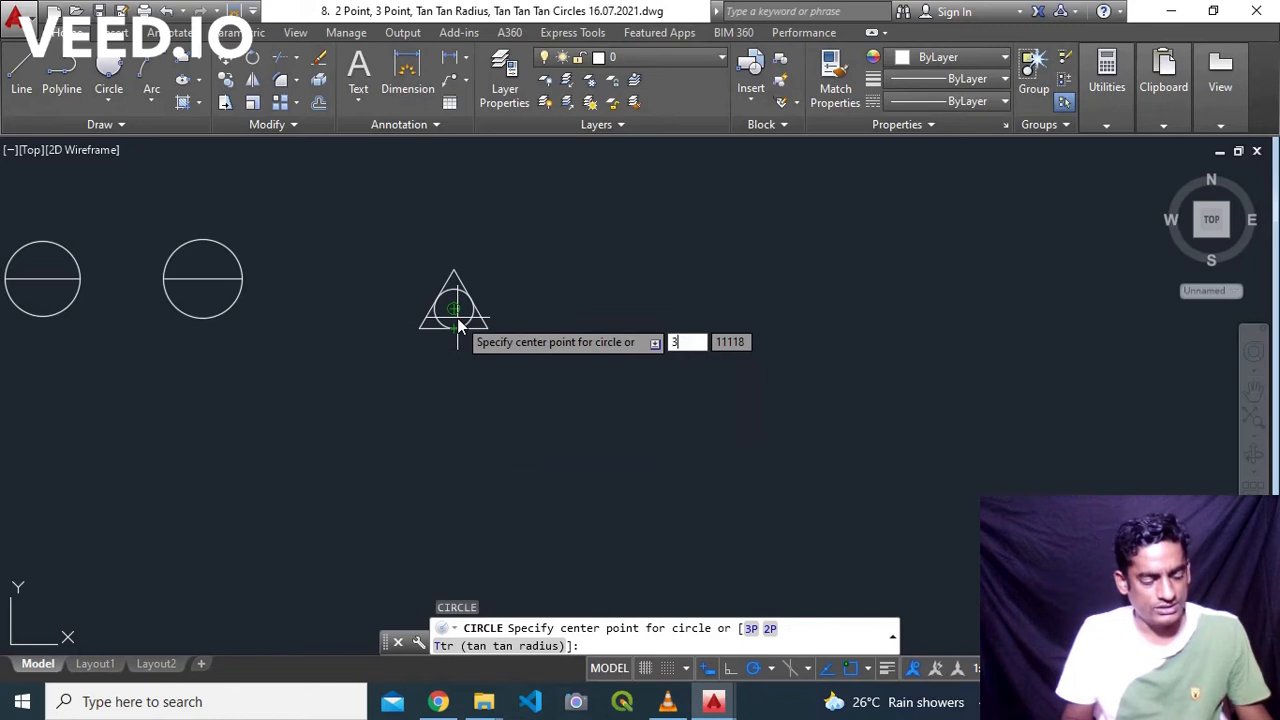
{"action": "type", "text": "3p"}
{"action": "key", "text": "Return"}
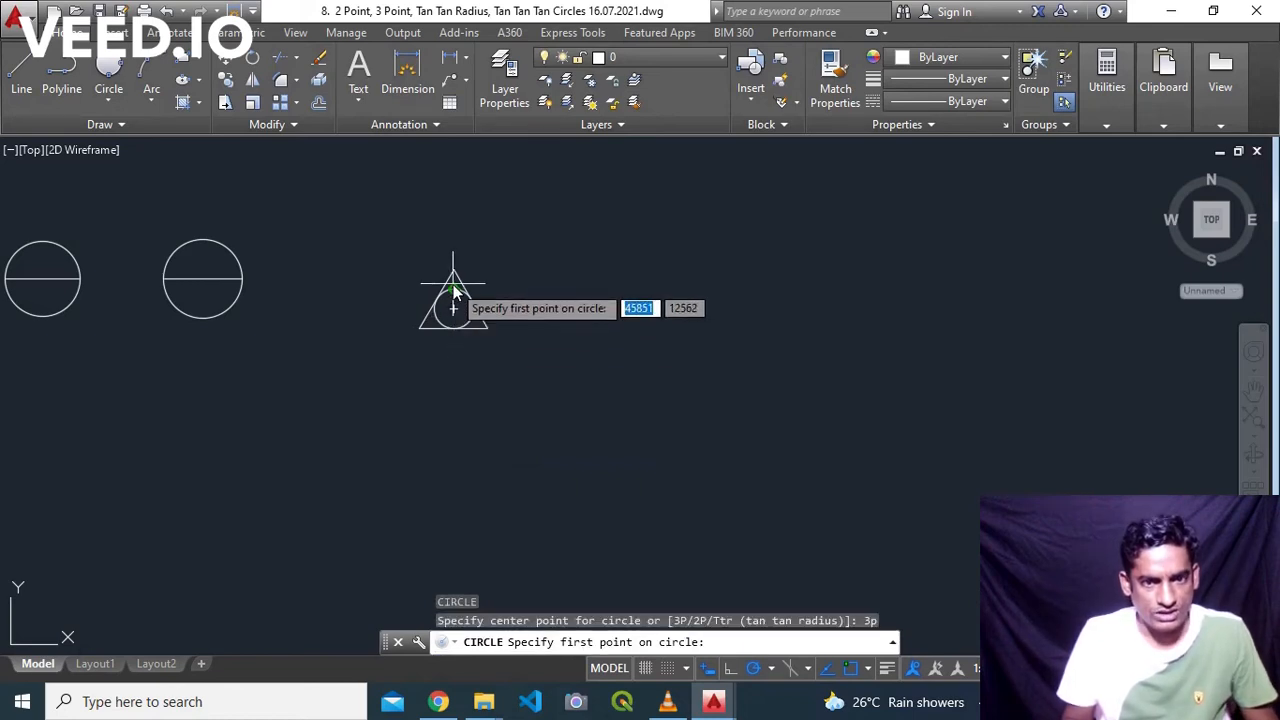
{"action": "left_click", "coordinate": [453, 271]}
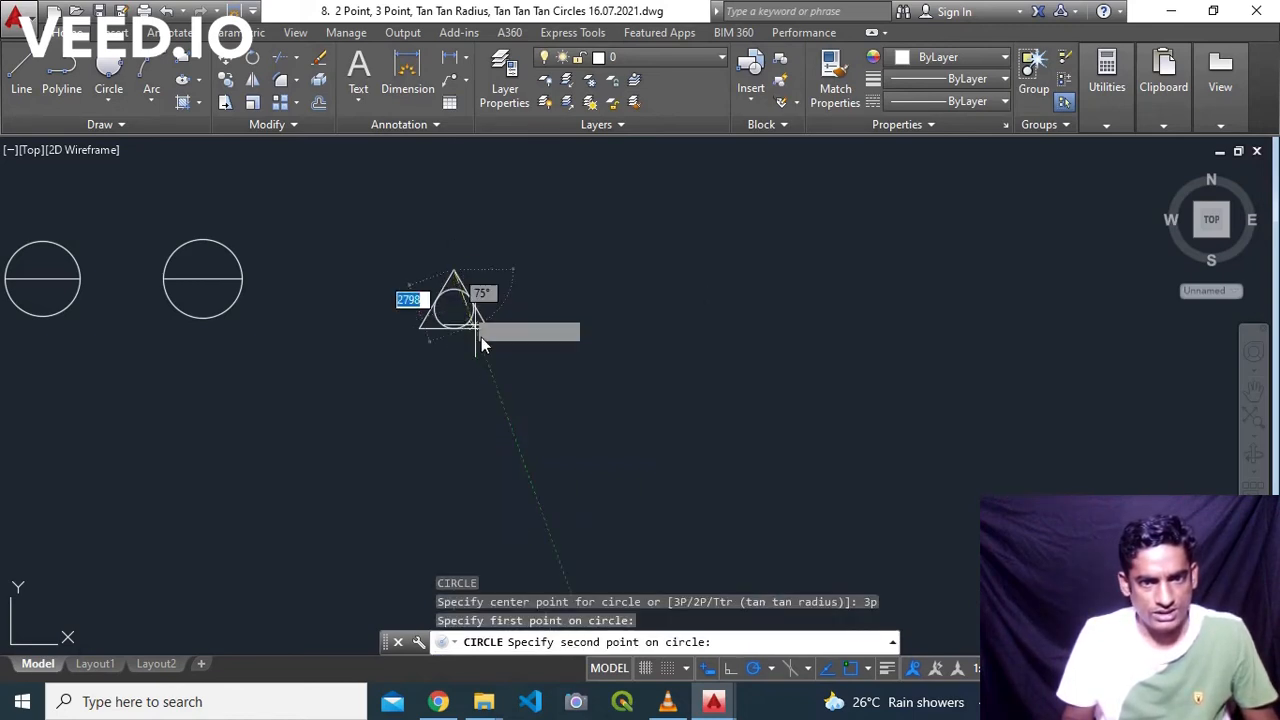
{"action": "left_click", "coordinate": [488, 330]}
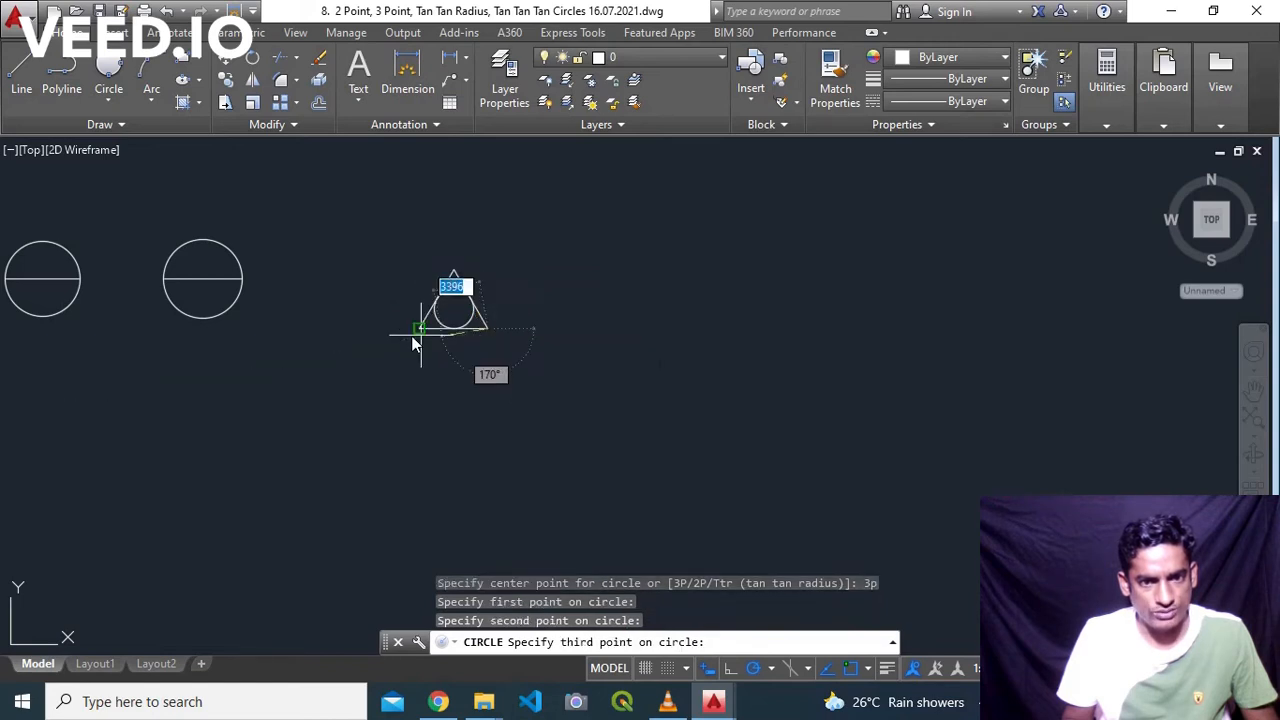
{"action": "left_click", "coordinate": [418, 330]}
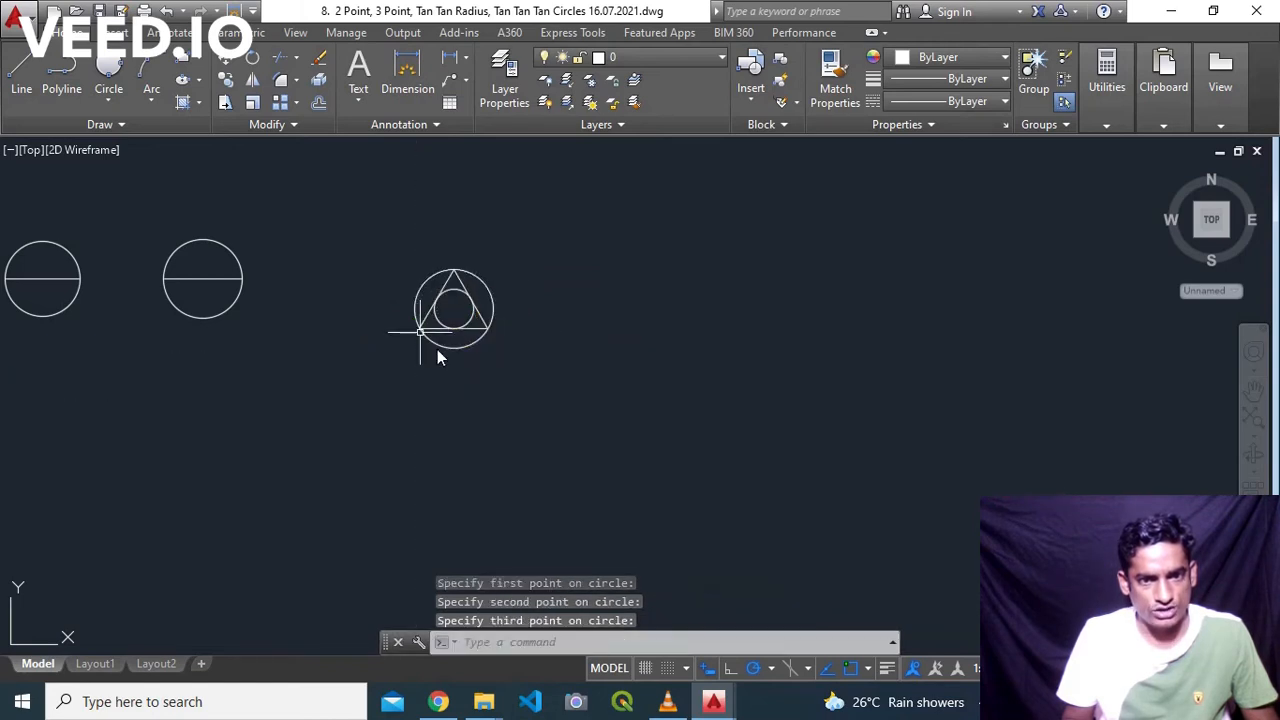
{"action": "scroll", "coordinate": [466, 320], "scroll_direction": "up", "scroll_amount": 2}
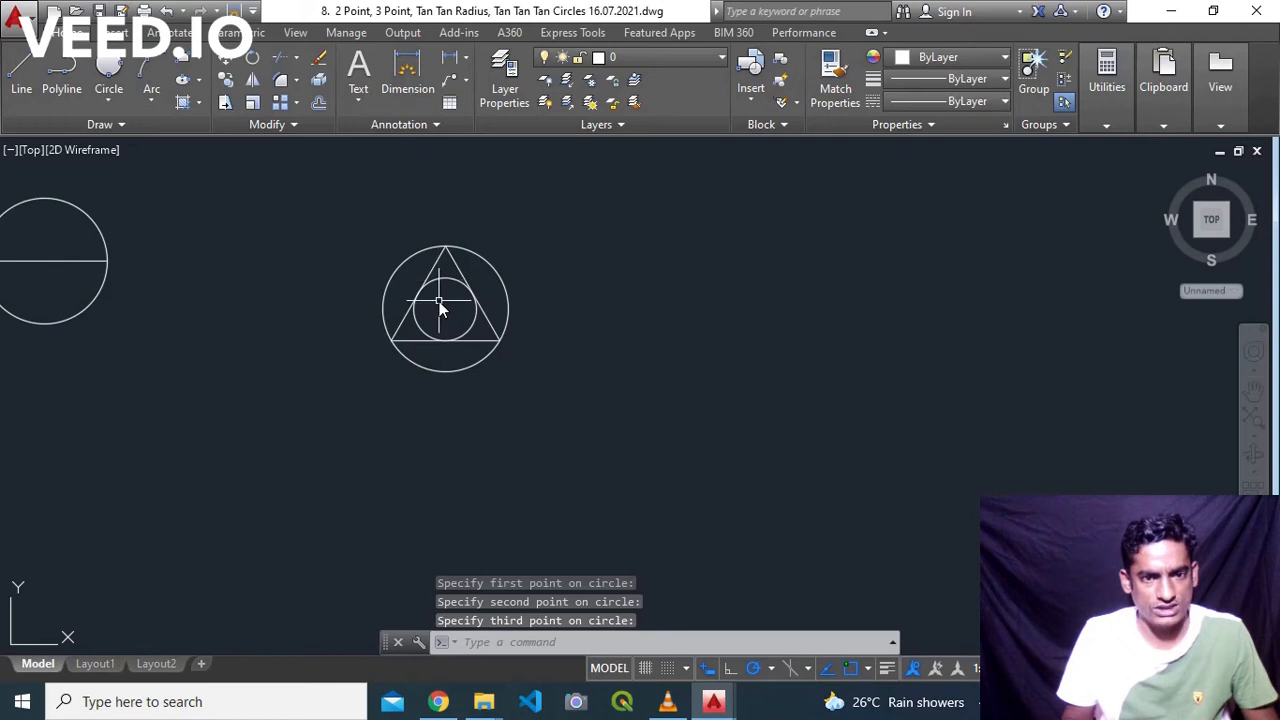
{"action": "scroll", "coordinate": [446, 307], "scroll_direction": "down", "scroll_amount": 2}
{"action": "mouse_move", "coordinate": [446, 307]}
{"action": "middle_mouse_down"}
{"action": "mouse_move", "coordinate": [319, 323]}
{"action": "mouse_move", "coordinate": [332, 343]}
{"action": "mouse_move", "coordinate": [394, 350]}
{"action": "middle_mouse_up"}
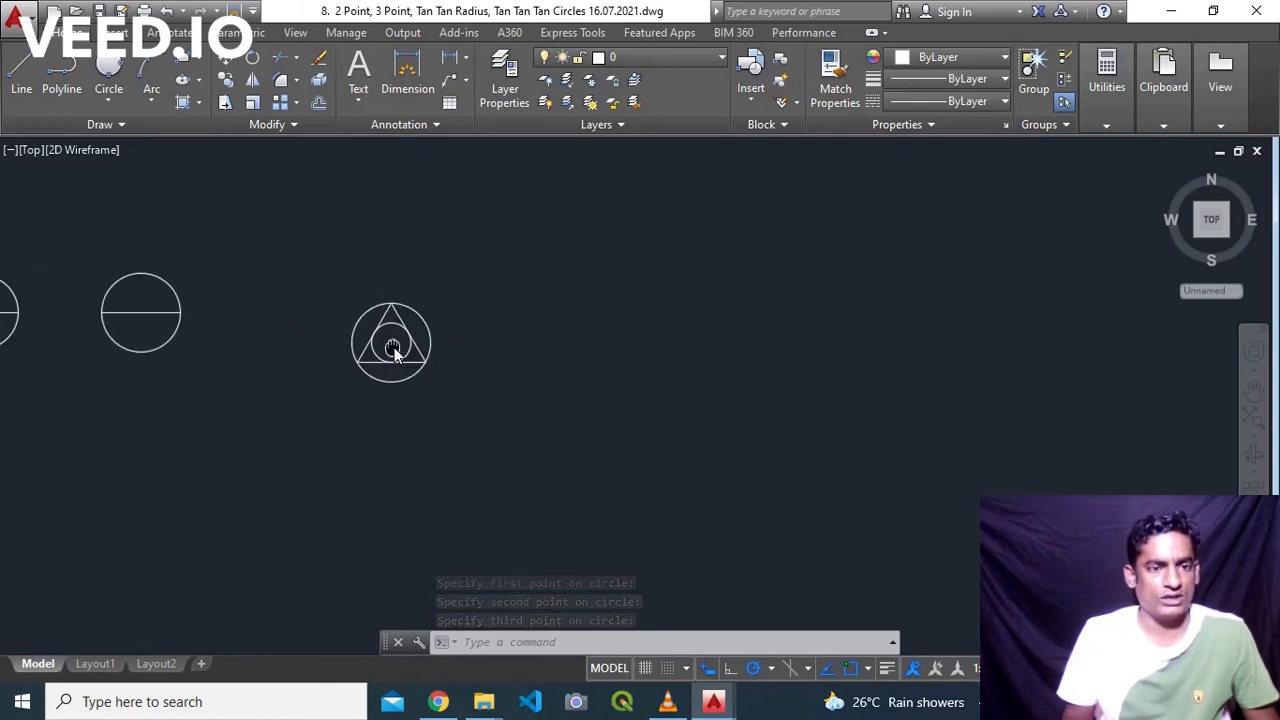
{"action": "left_click", "coordinate": [107, 102]}
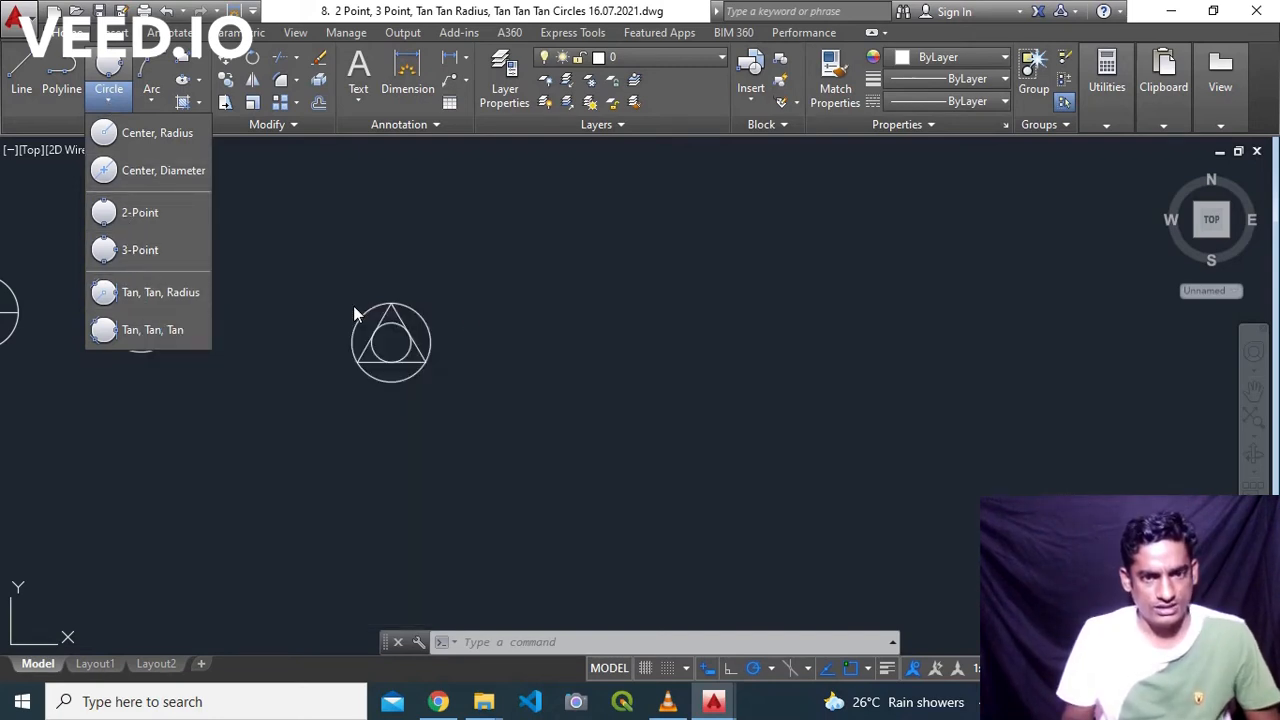
{"action": "left_click", "coordinate": [507, 303]}
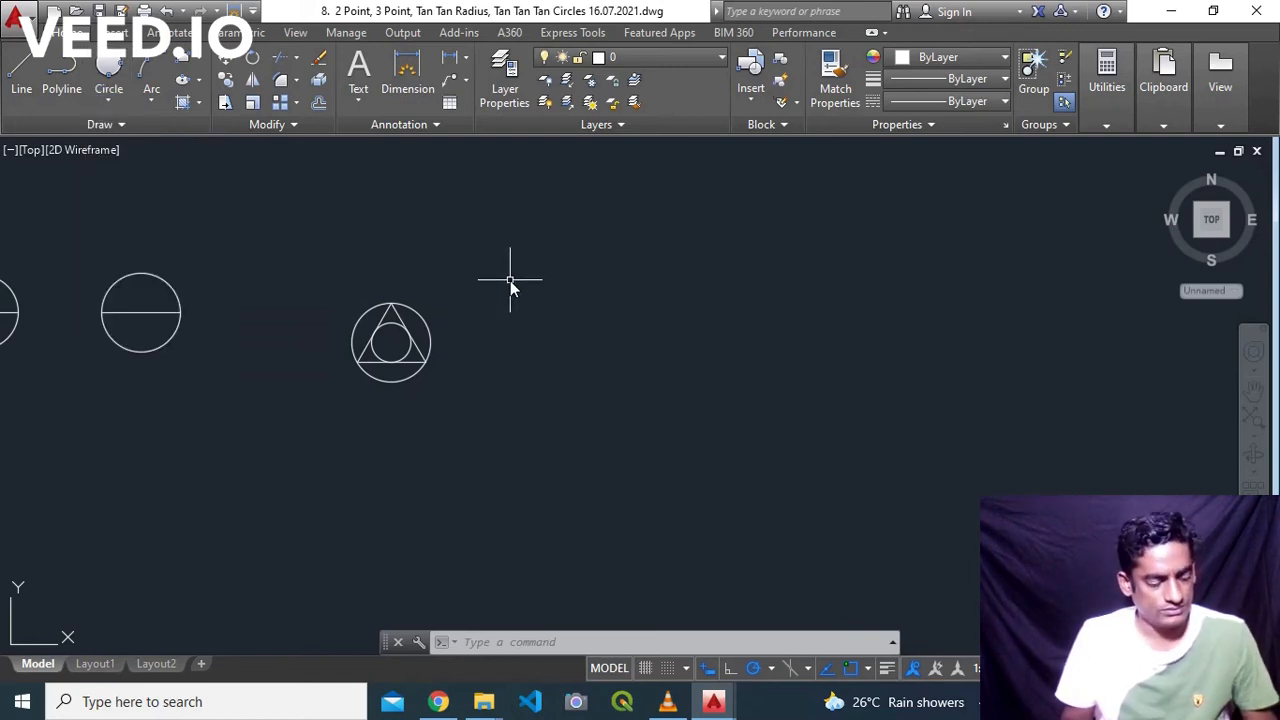
Draw two connected perpendicular lines beside the triangle, 7000 horizontally to the right and 7000 vertically down.
{"action": "key", "text": "Return"}
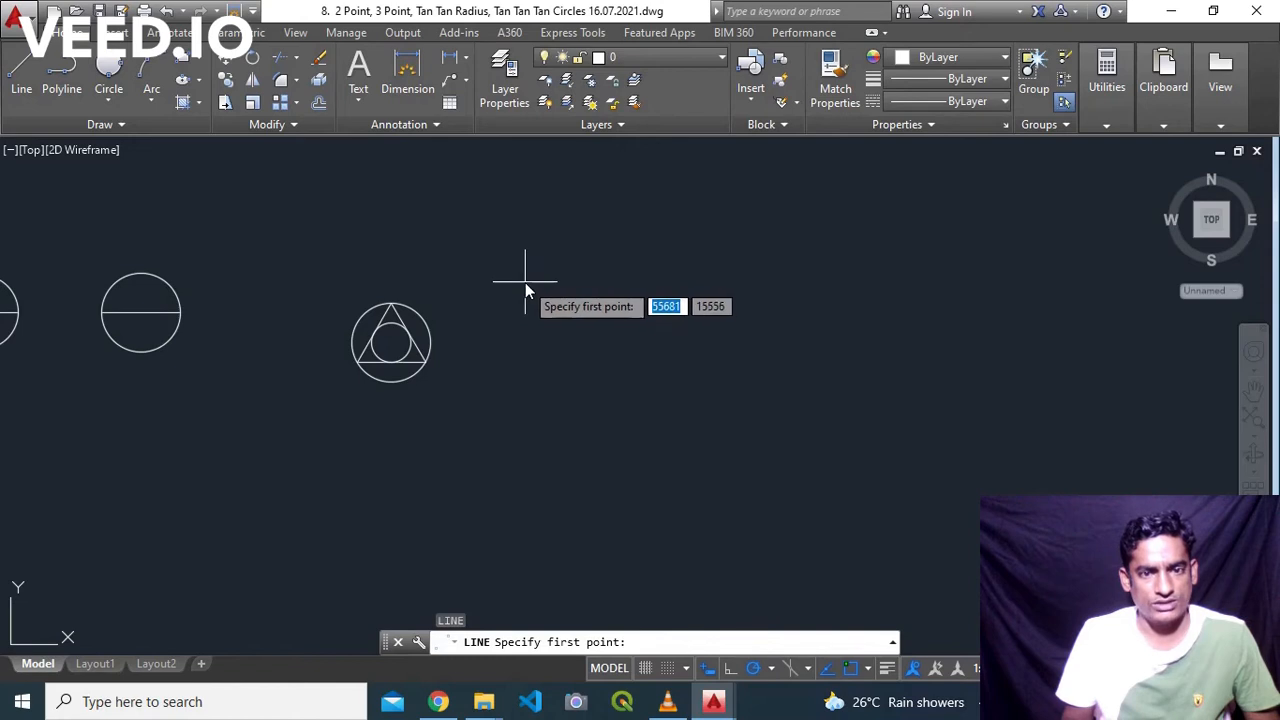
{"action": "left_click", "coordinate": [525, 282]}
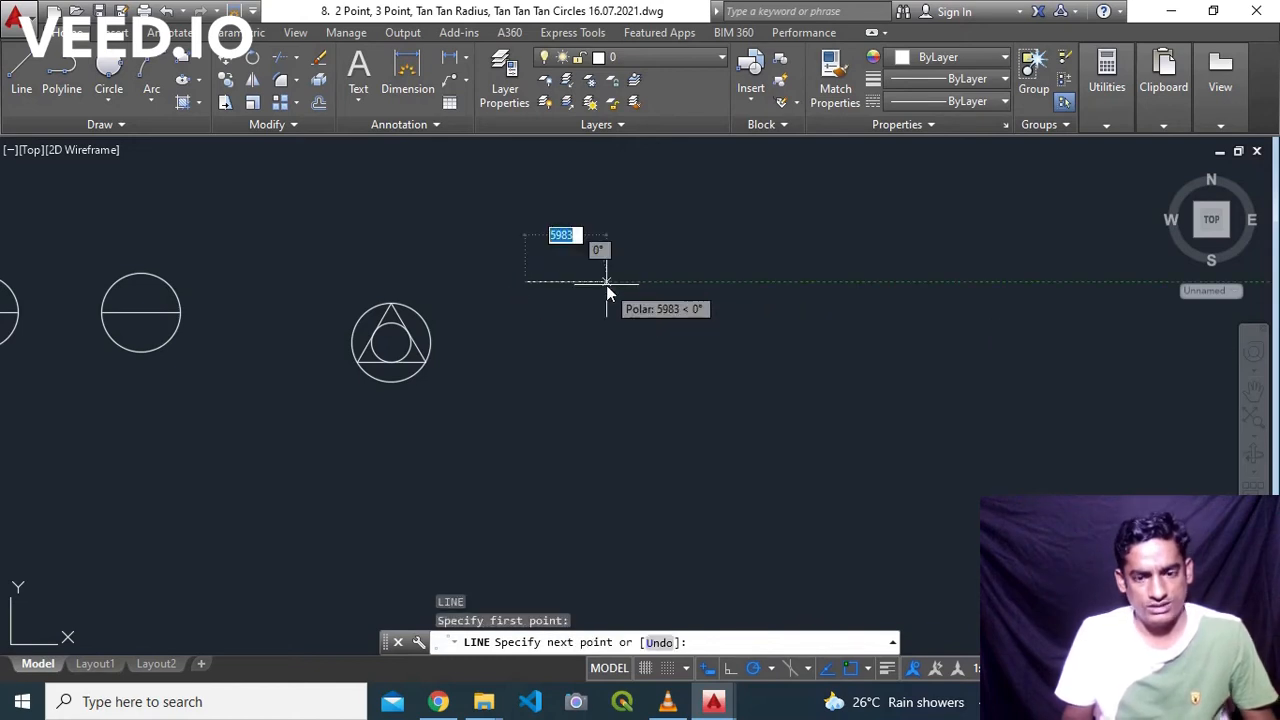
{"action": "type", "text": "7000"}
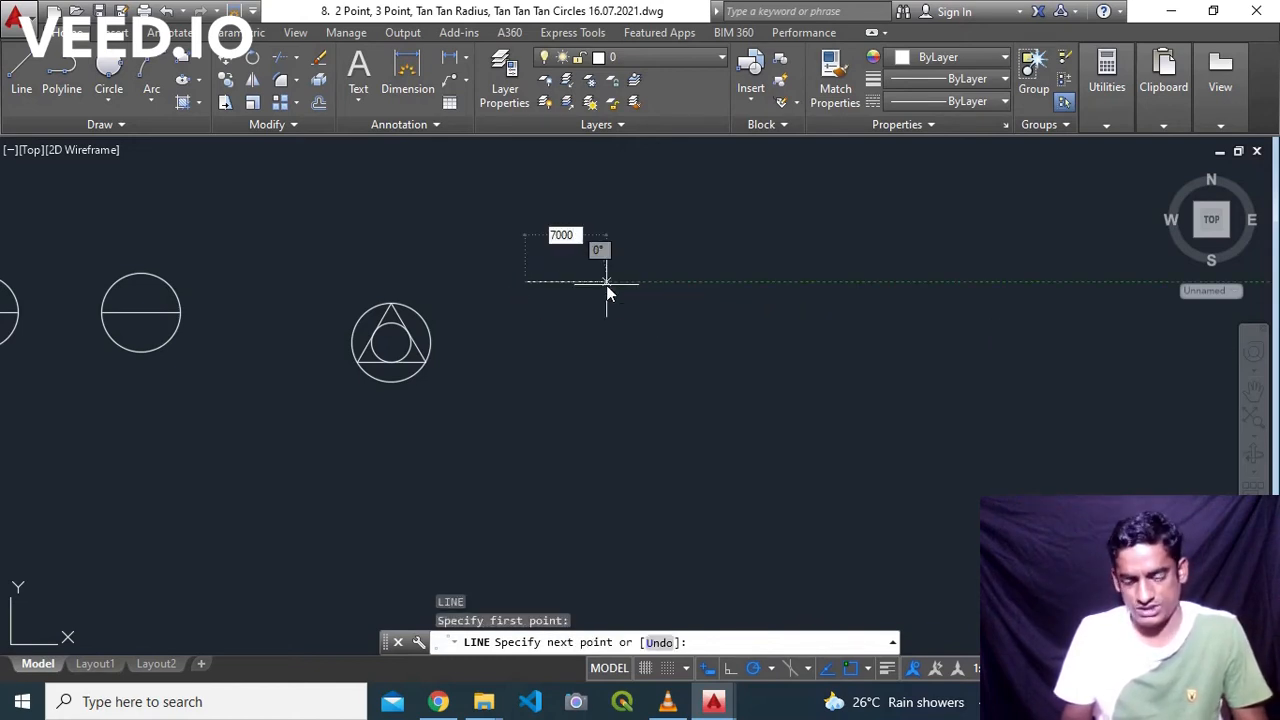
{"action": "key", "text": "Return"}
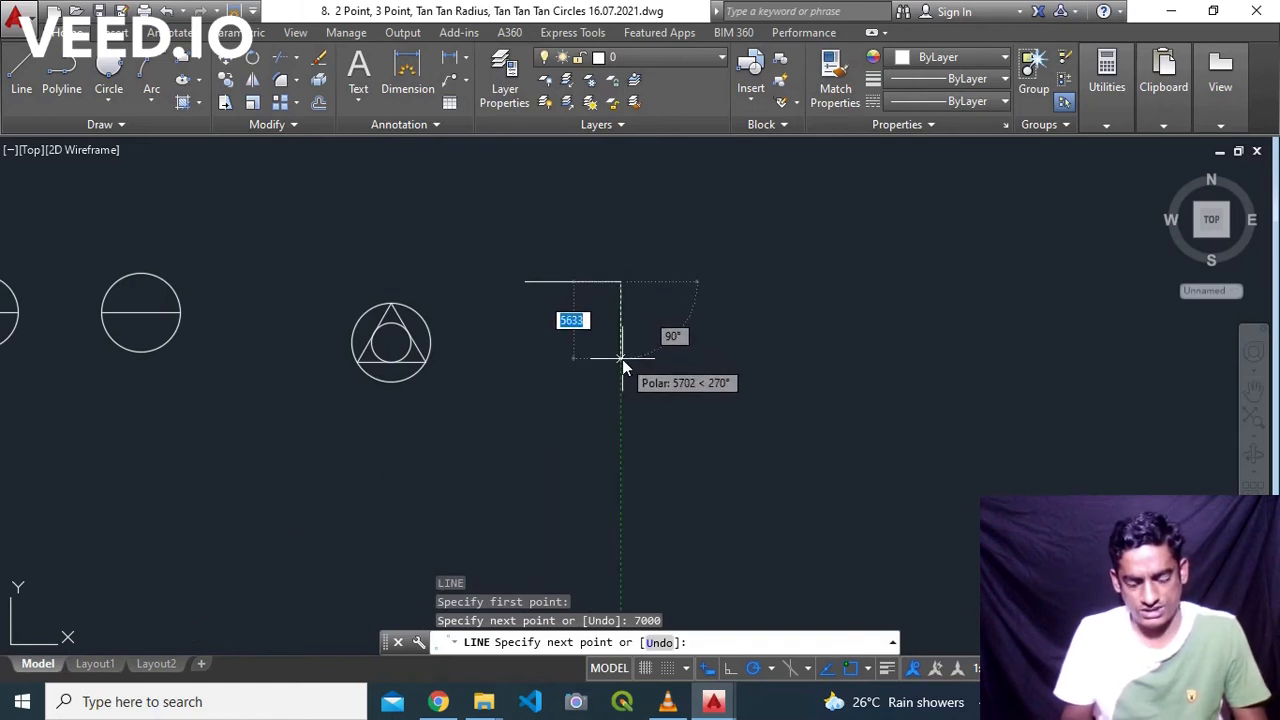
{"action": "type", "text": "7000"}
{"action": "key", "text": "Return"}
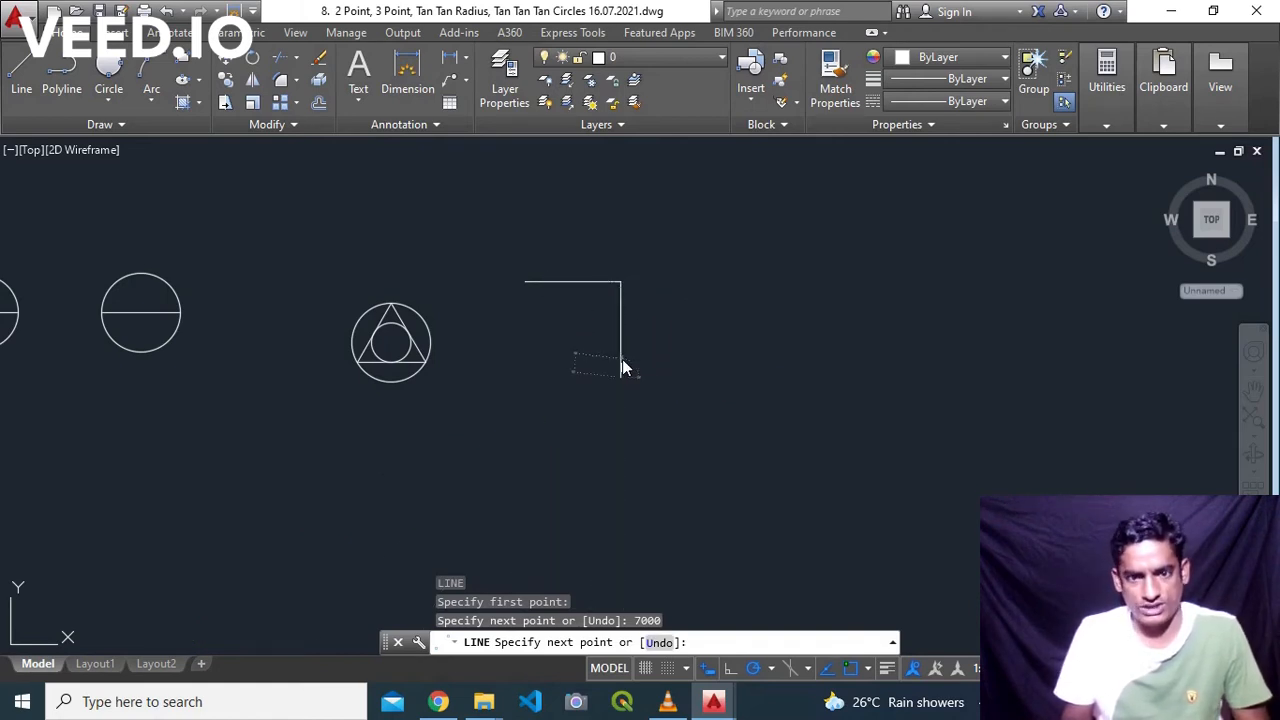
{"action": "key", "text": "Return"}
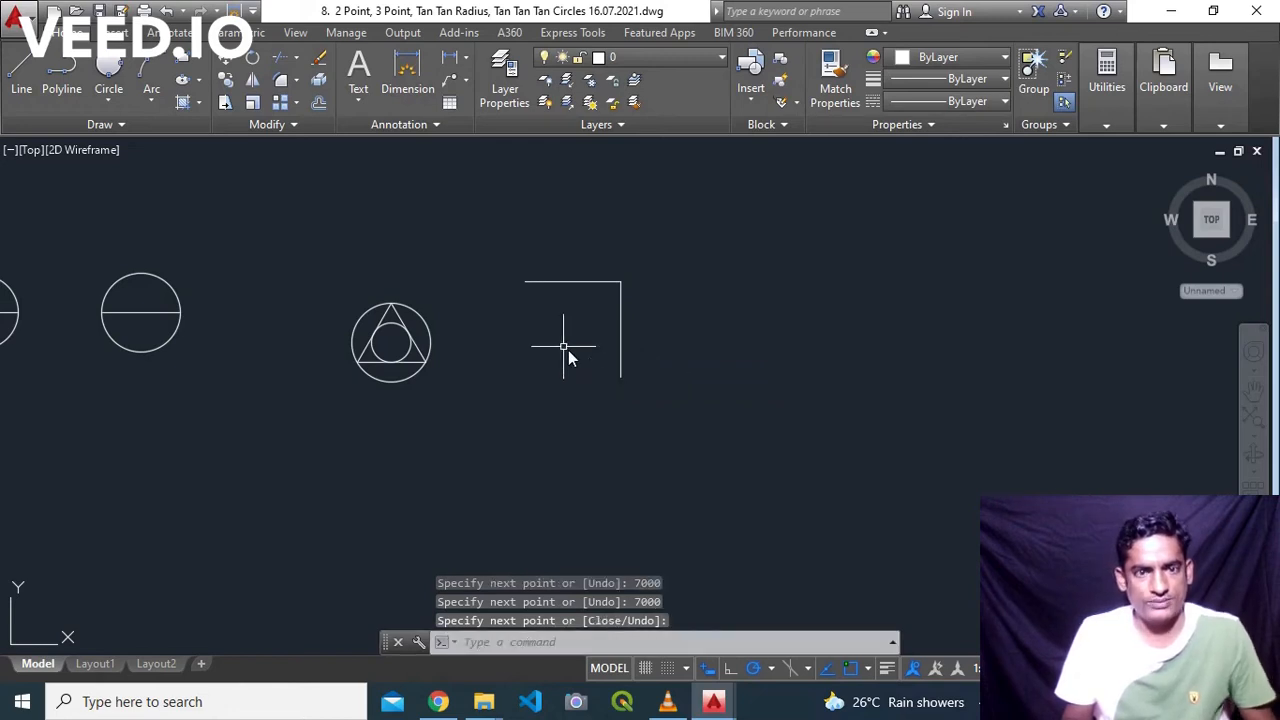
Try to draw a Tan, Tan, Radius circle with radius 3, tangent to the two perpendicular lines.
{"action": "left_click", "coordinate": [109, 96]}
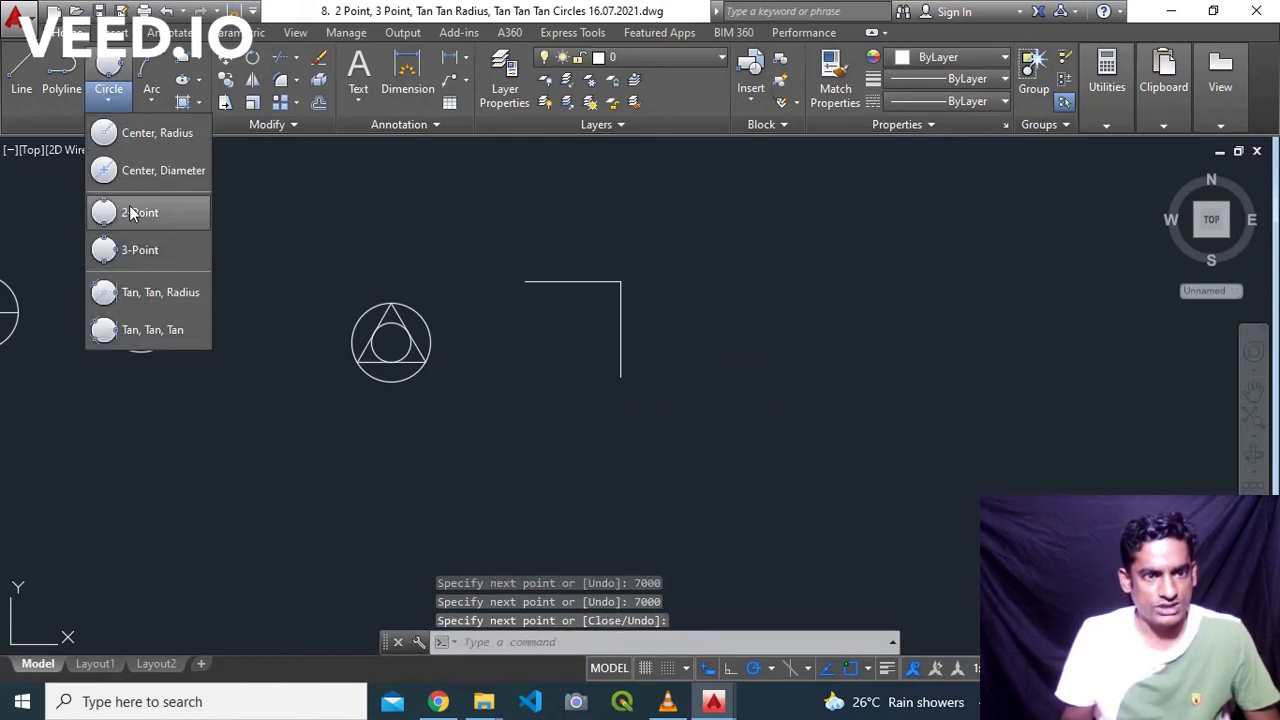
{"action": "left_click", "coordinate": [142, 291]}
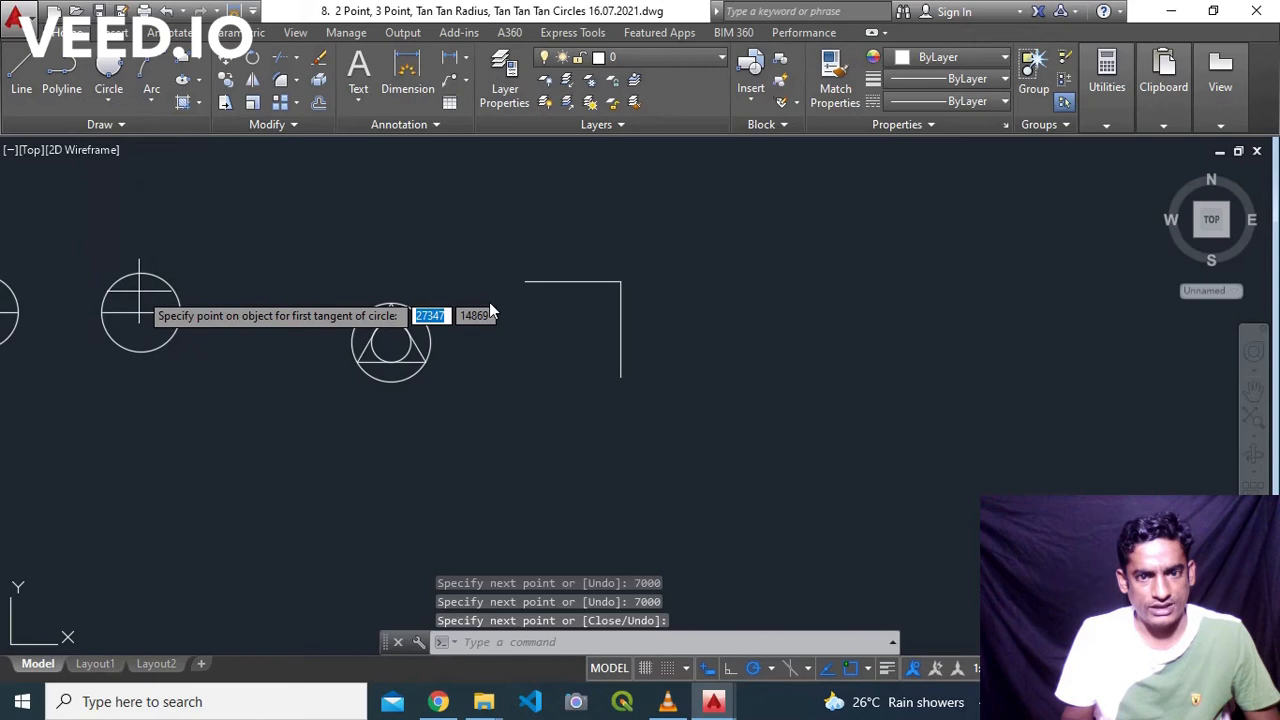
{"action": "left_click", "coordinate": [575, 284]}
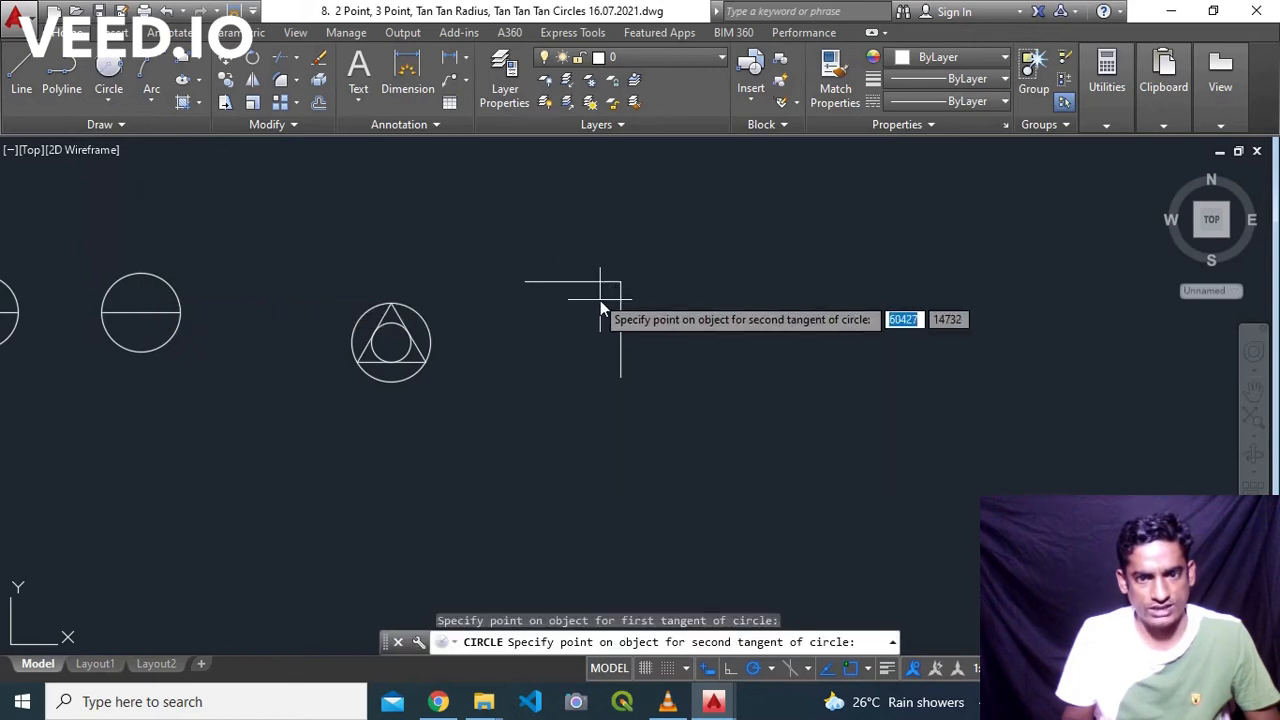
{"action": "left_click", "coordinate": [621, 325]}
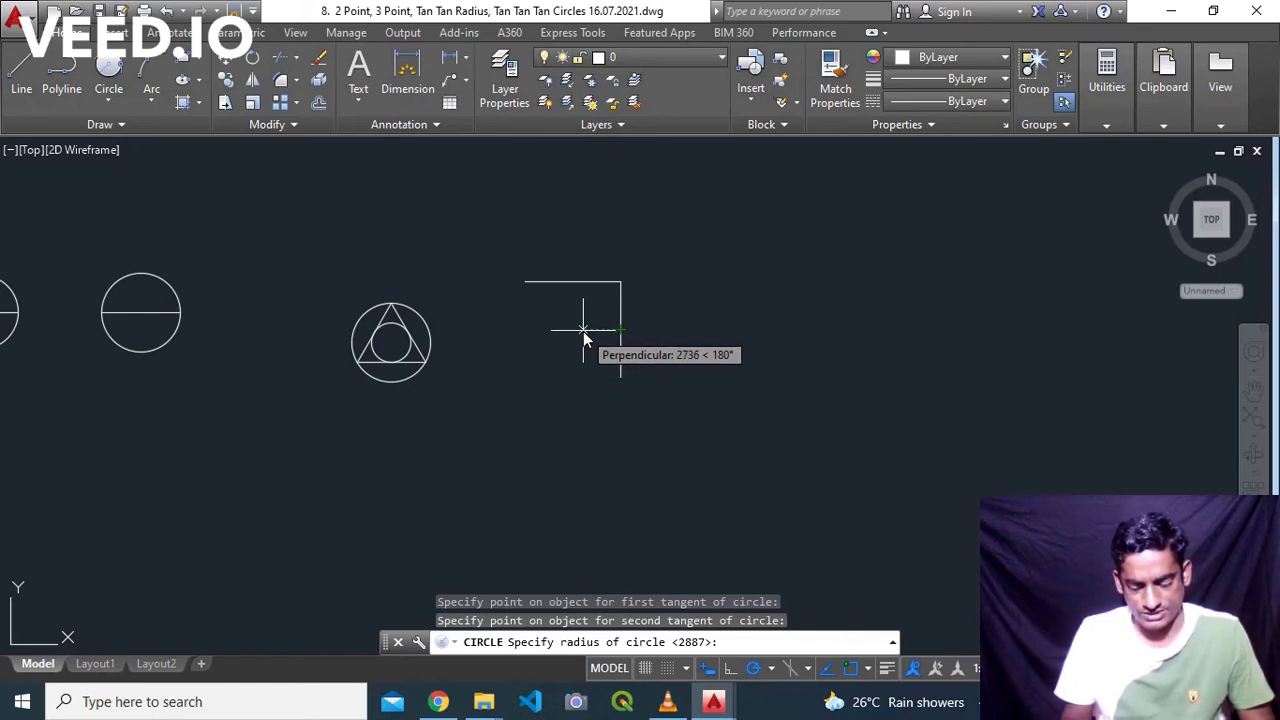
{"action": "type", "text": "3"}
{"action": "key", "text": "Return"}
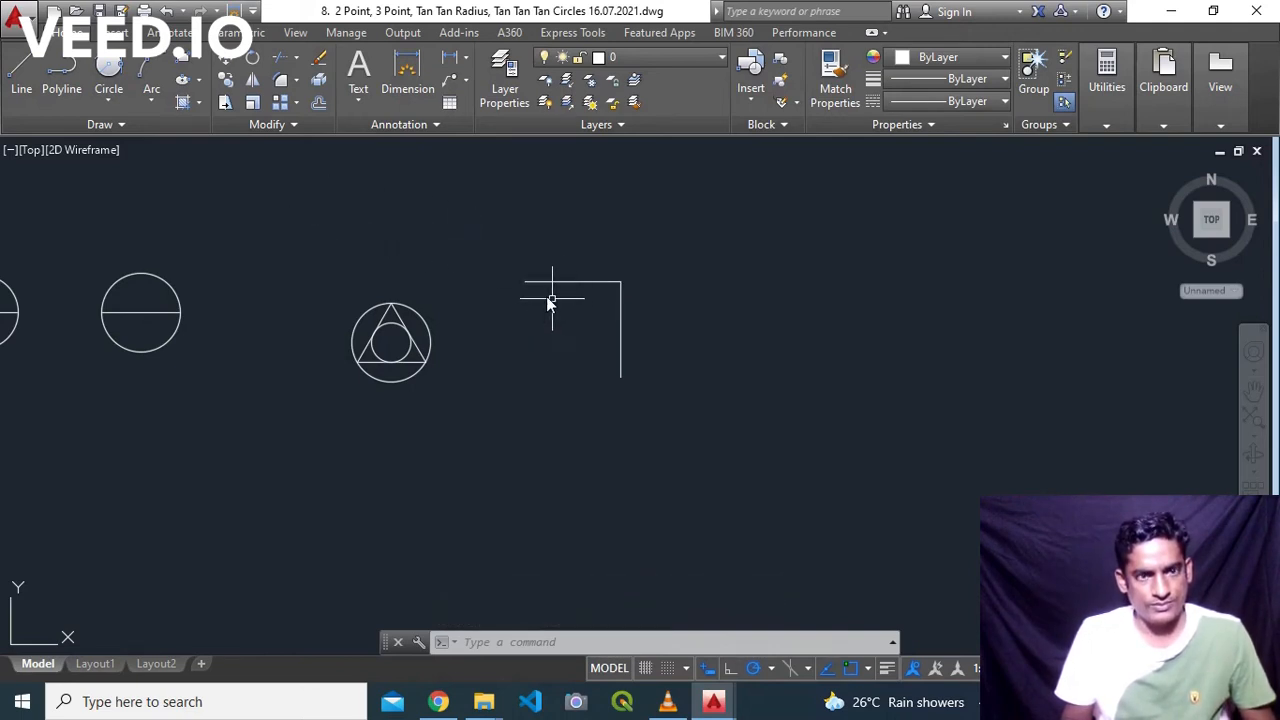
Draw a Tan, Tan, Radius circle with radius 3000, tangent to the horizontal and vertical lines.
{"action": "left_click", "coordinate": [111, 100]}
{"action": "left_click", "coordinate": [131, 293]}
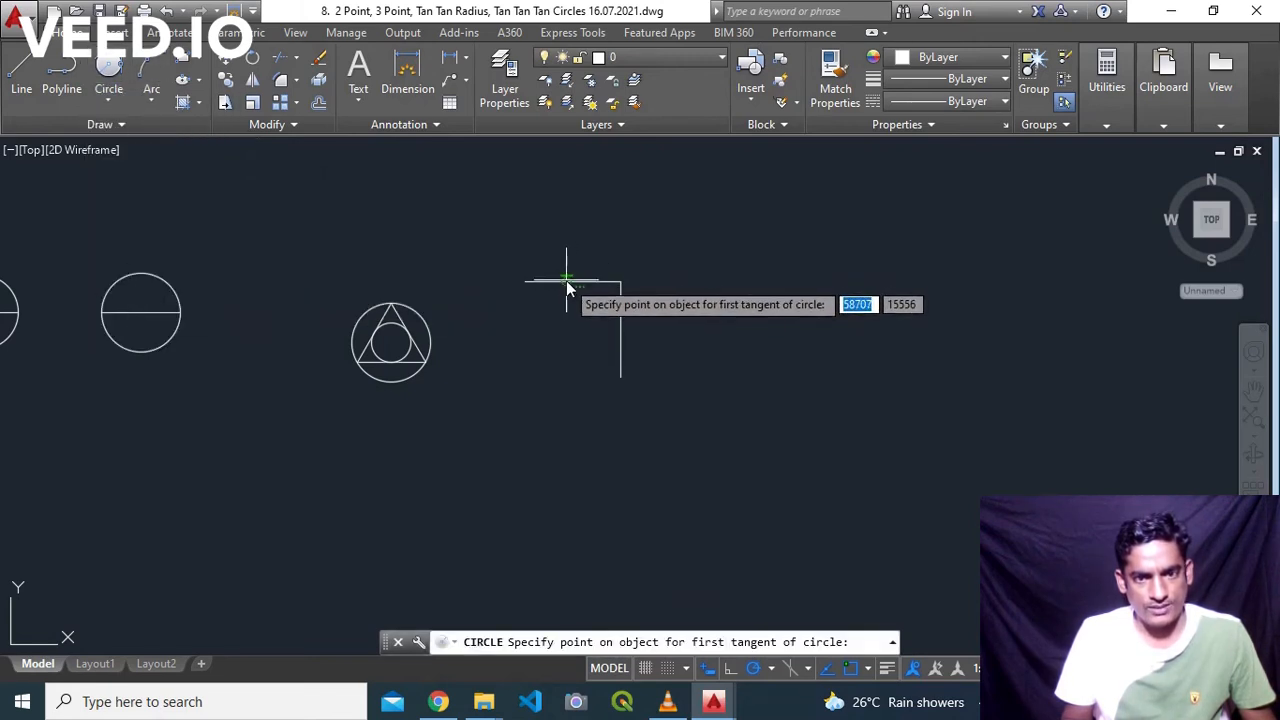
{"action": "left_click", "coordinate": [567, 283]}
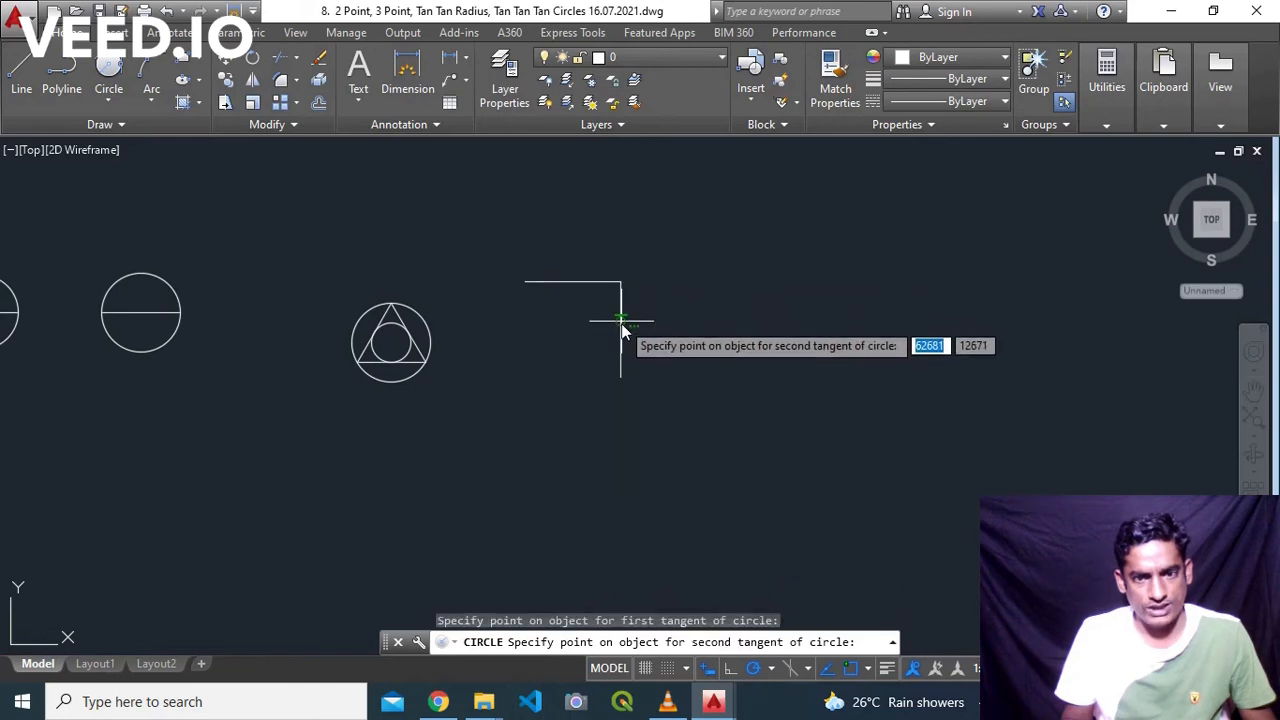
{"action": "left_click", "coordinate": [621, 325]}
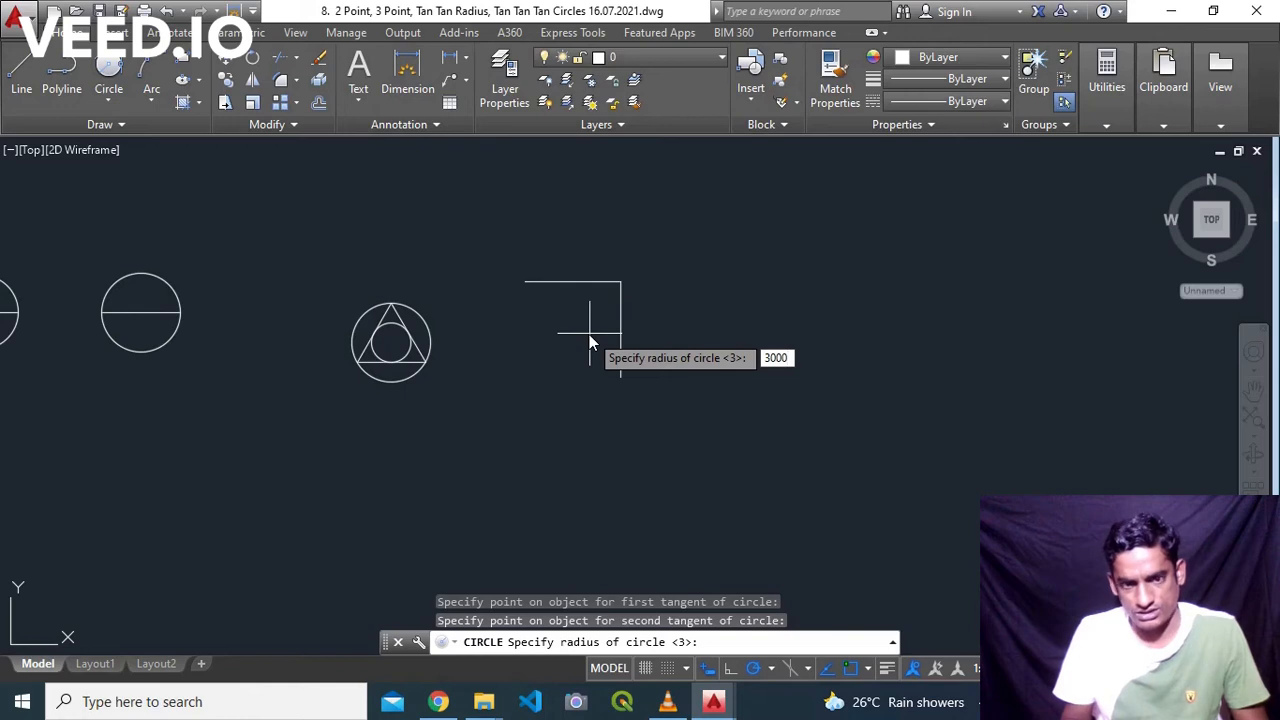
{"action": "key", "text": "Return"}
{"action": "scroll", "coordinate": [585, 314], "scroll_direction": "up", "scroll_amount": 2}
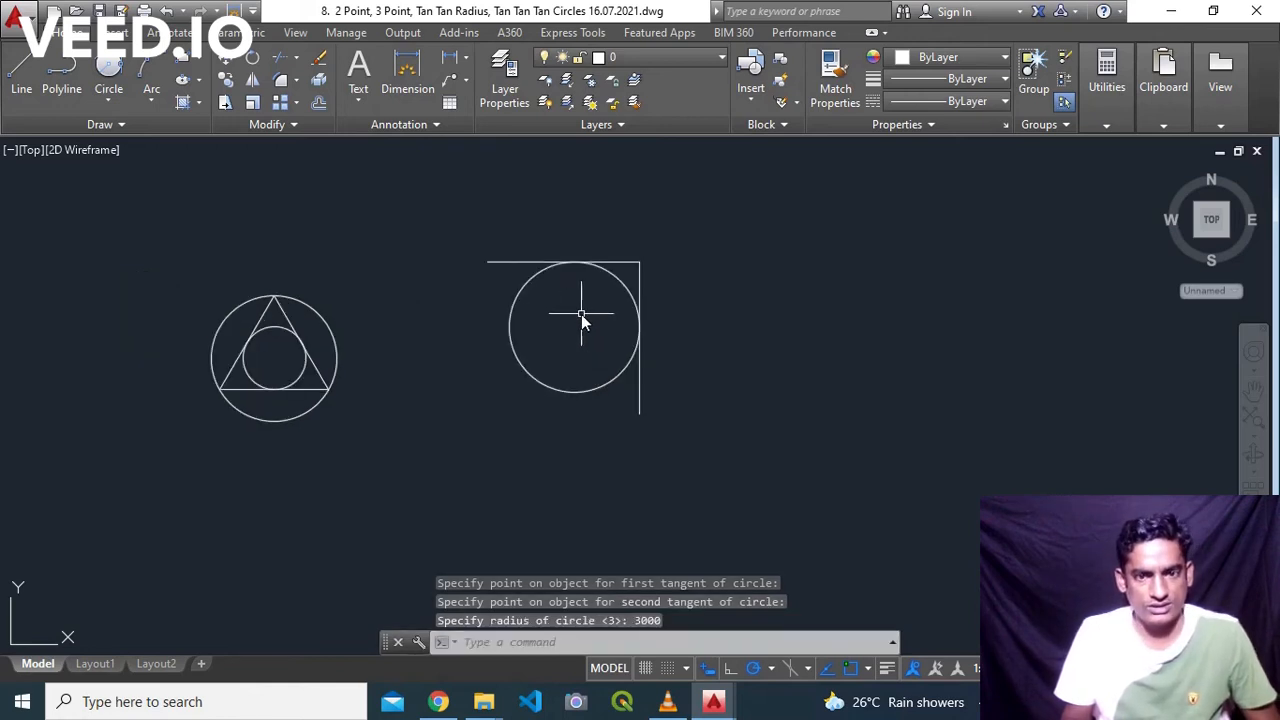
{"action": "scroll", "coordinate": [580, 318], "scroll_direction": "down", "scroll_amount": 2}
{"action": "middle_click_drag", "start_coordinate": [616, 332], "coordinate": [540, 330]}
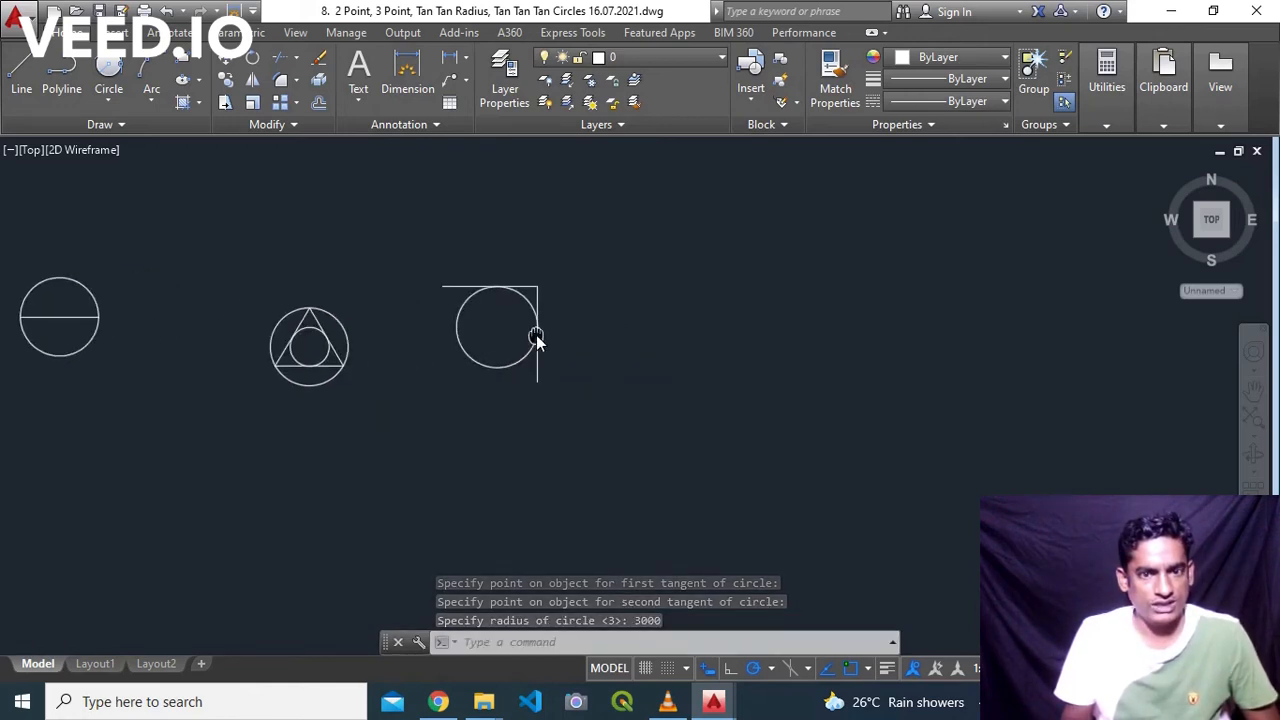
{"action": "left_click", "coordinate": [108, 102]}
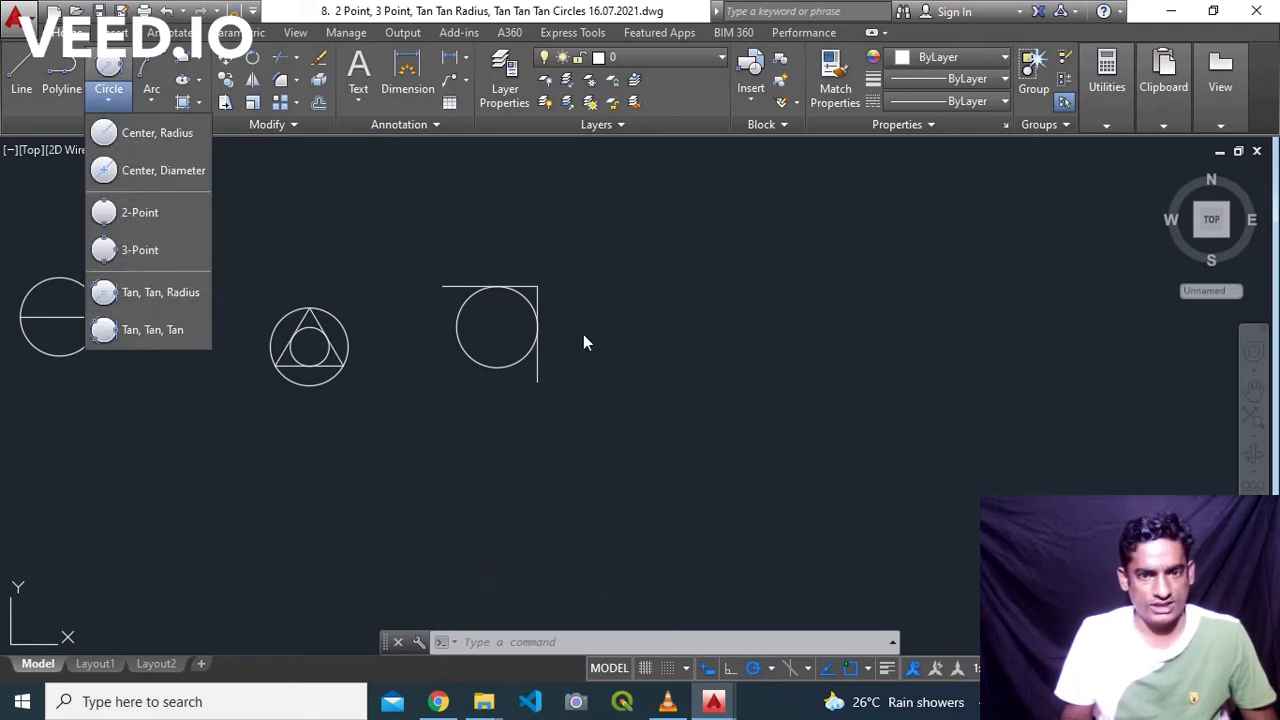
{"action": "left_click", "coordinate": [606, 318]}
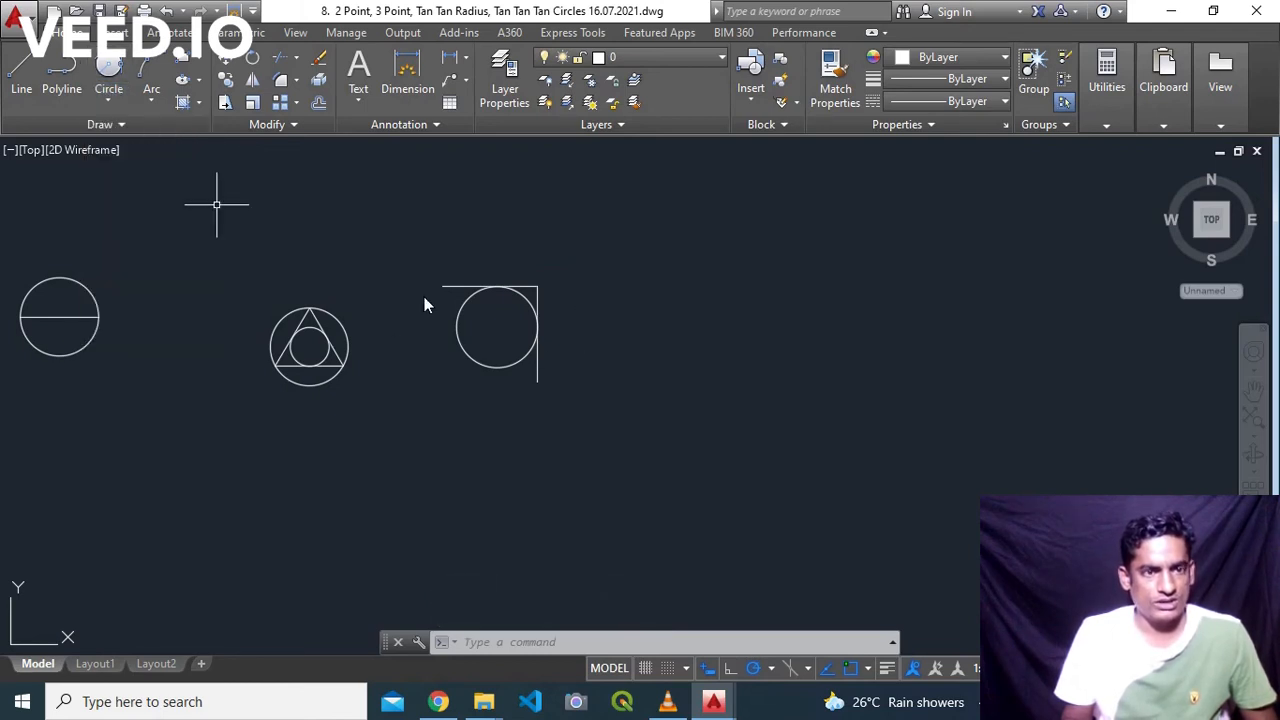
{"action": "middle_click_drag", "start_coordinate": [565, 337], "coordinate": [500, 334]}
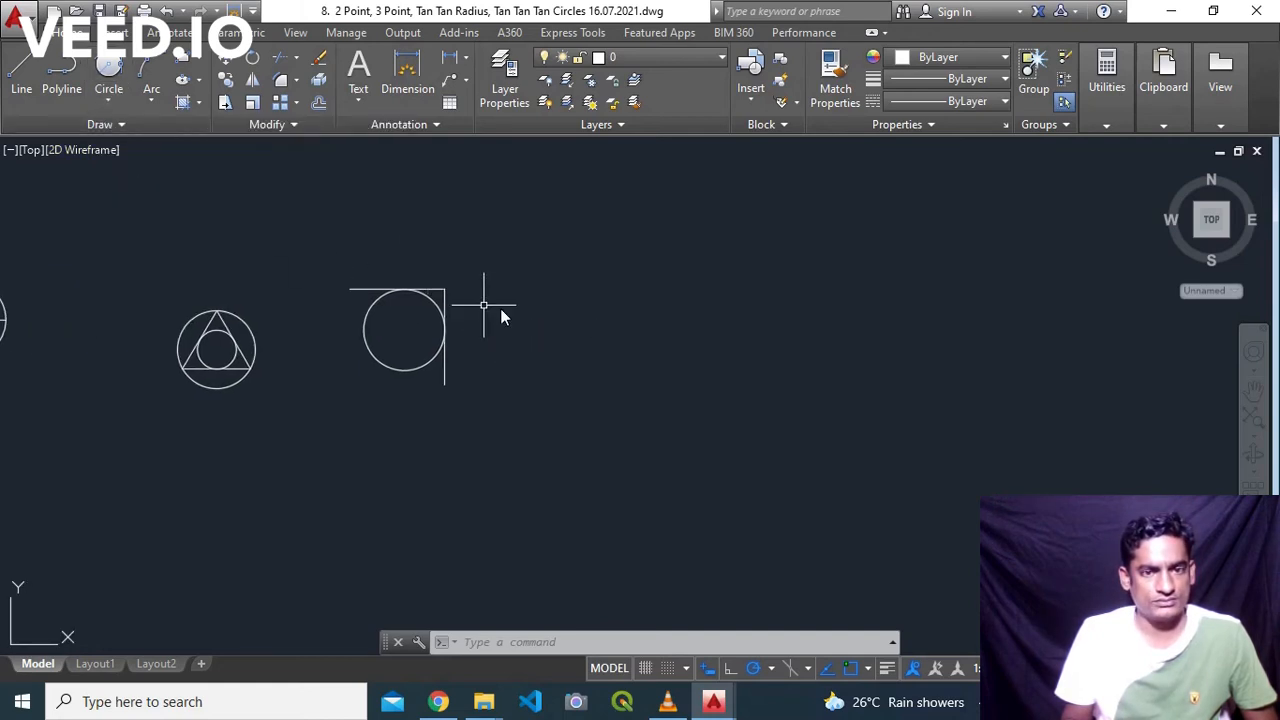
{"action": "left_click", "coordinate": [116, 78]}
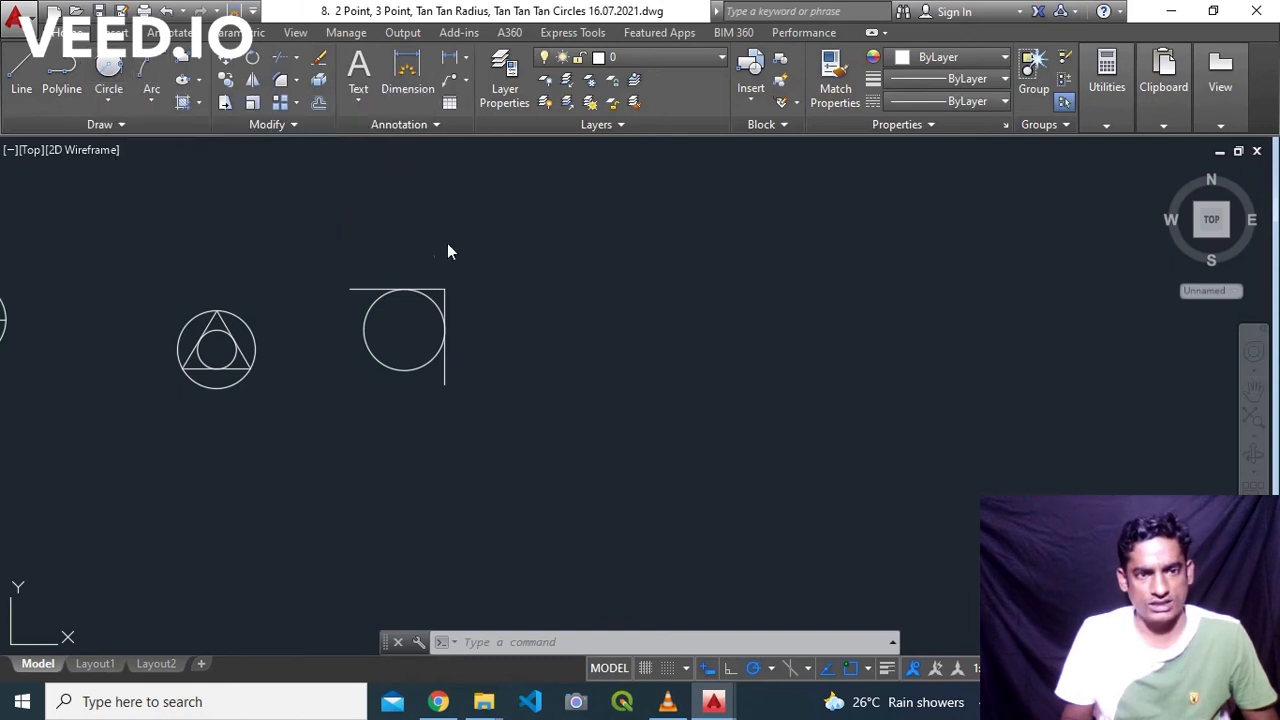
{"action": "left_click", "coordinate": [657, 338]}
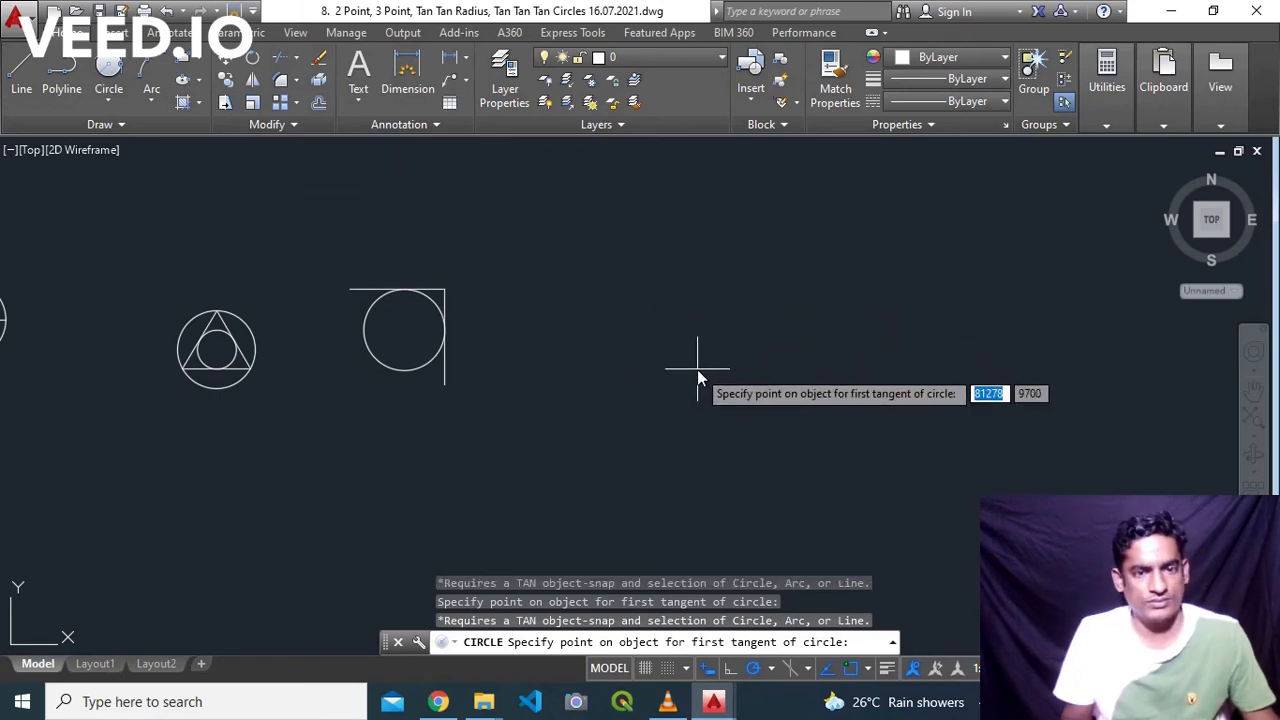
{"action": "key", "text": "Escape"}
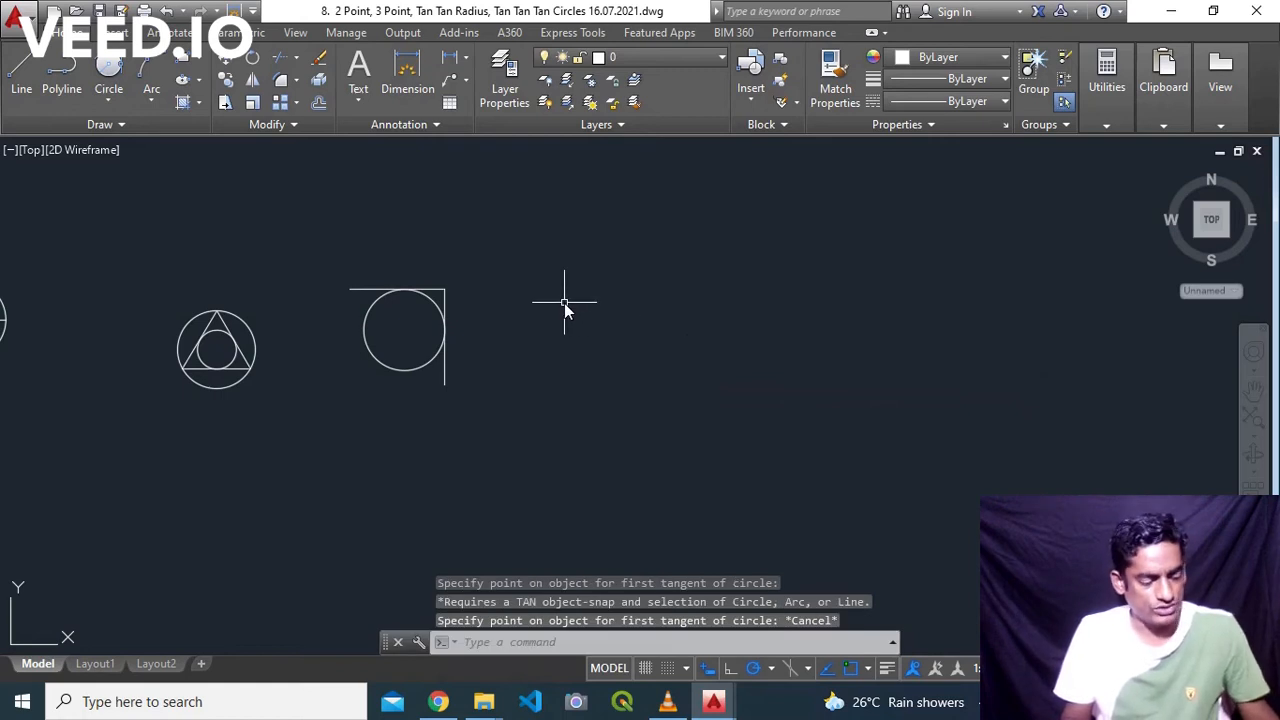
Draw a center-radius circle in the empty space to the right of the two perpendicular lines.
{"action": "type", "text": "c"}
{"action": "key", "text": "Return"}
{"action": "left_click", "coordinate": [564, 304]}
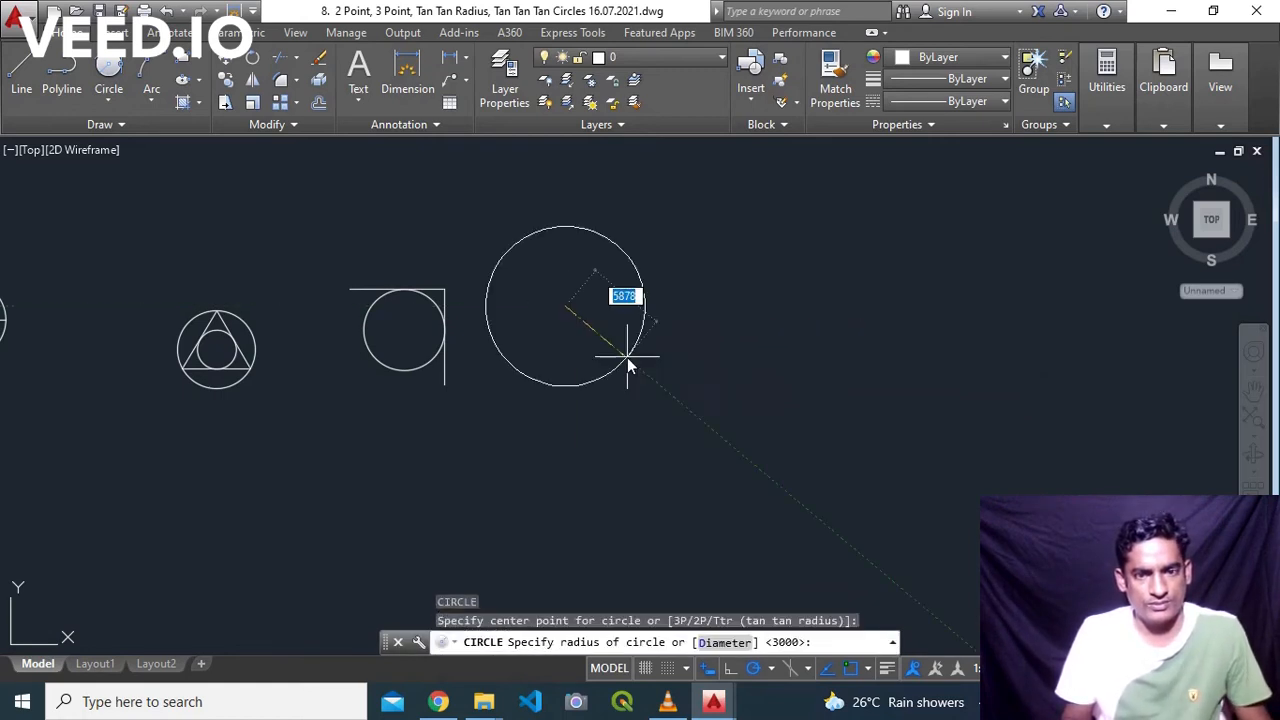
{"action": "left_click", "coordinate": [619, 336]}
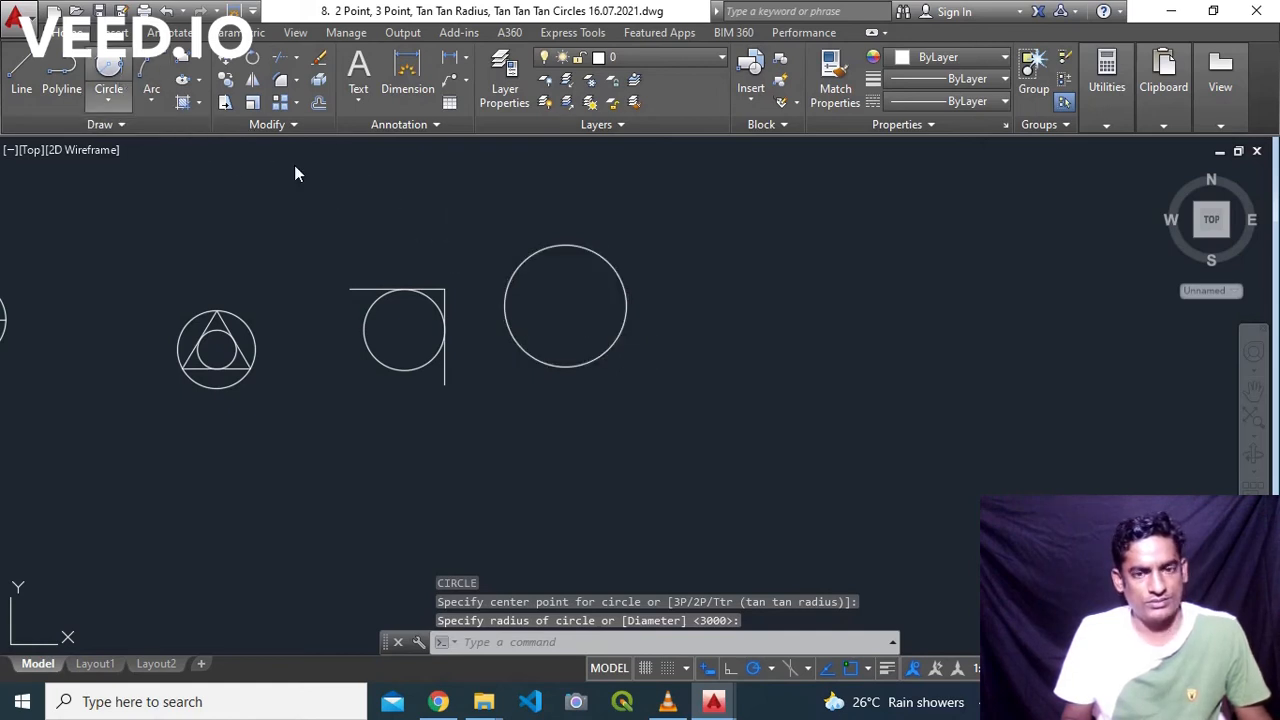
Draw a second separate circle with a radius of about 4528 to the right of the first one, leaving a gap between them.
{"action": "left_click", "coordinate": [787, 334]}
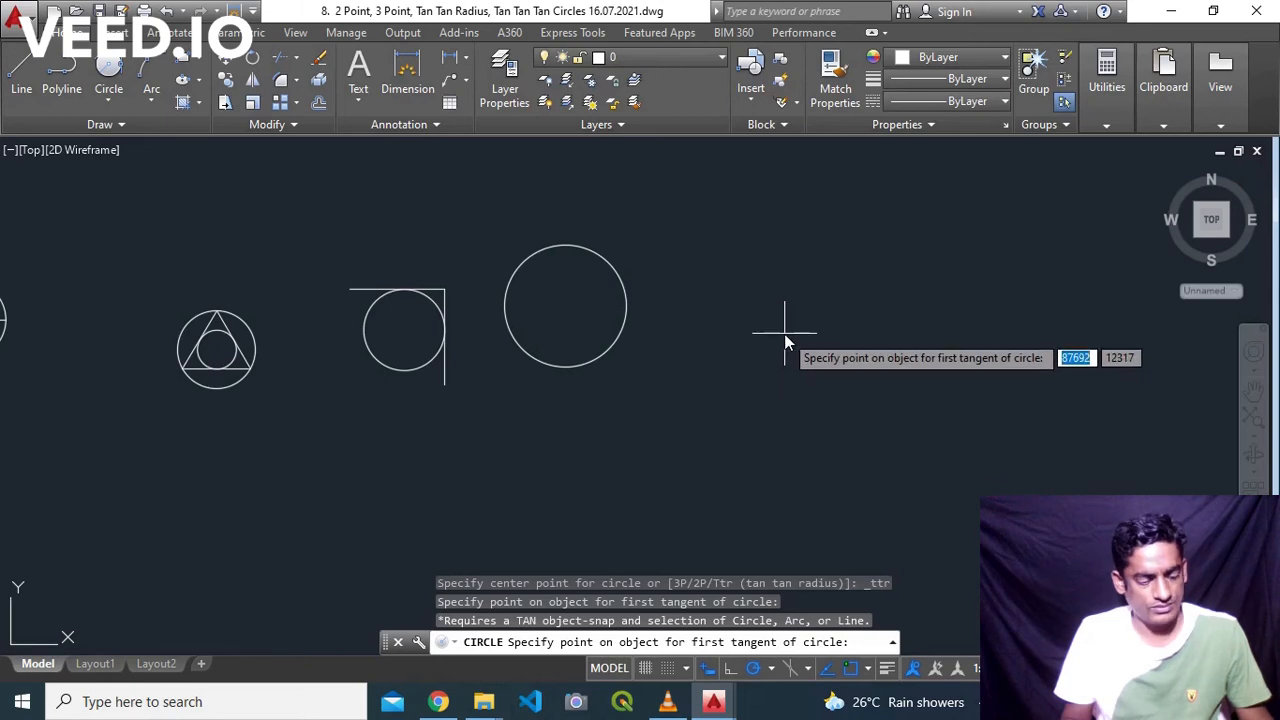
{"action": "key", "text": "Escape"}
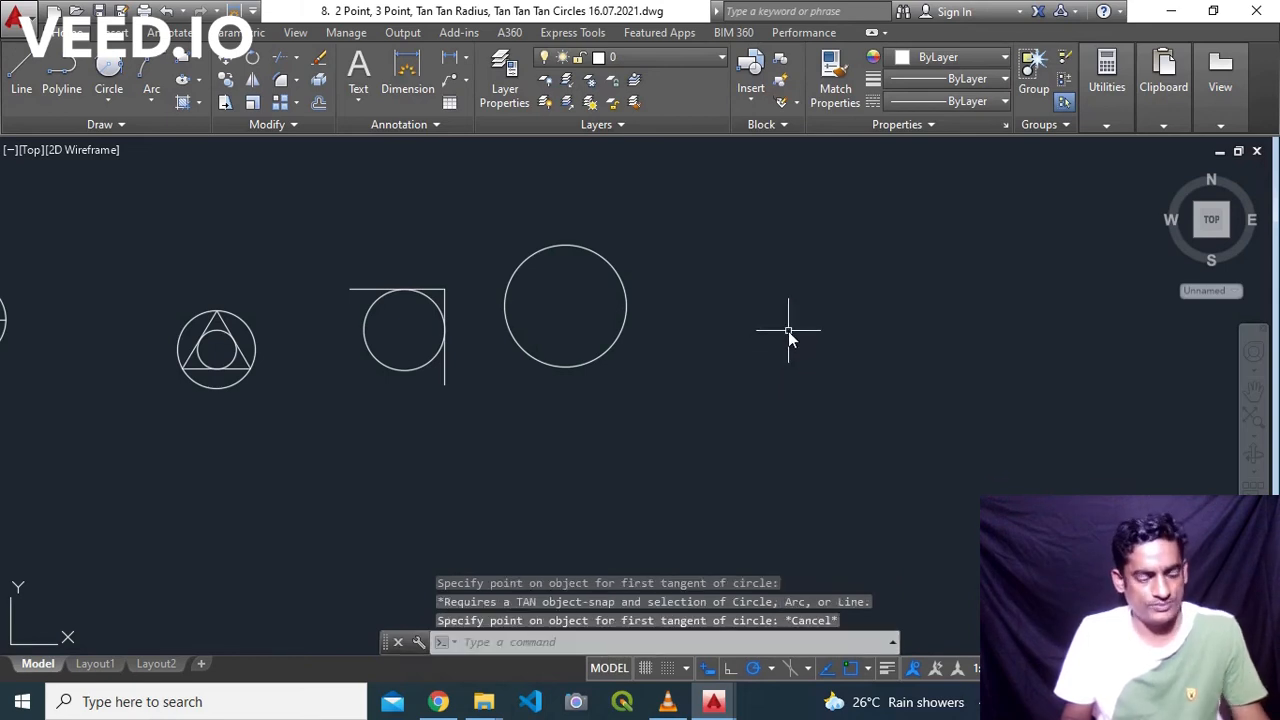
{"action": "type", "text": "c"}
{"action": "key", "text": "Return"}
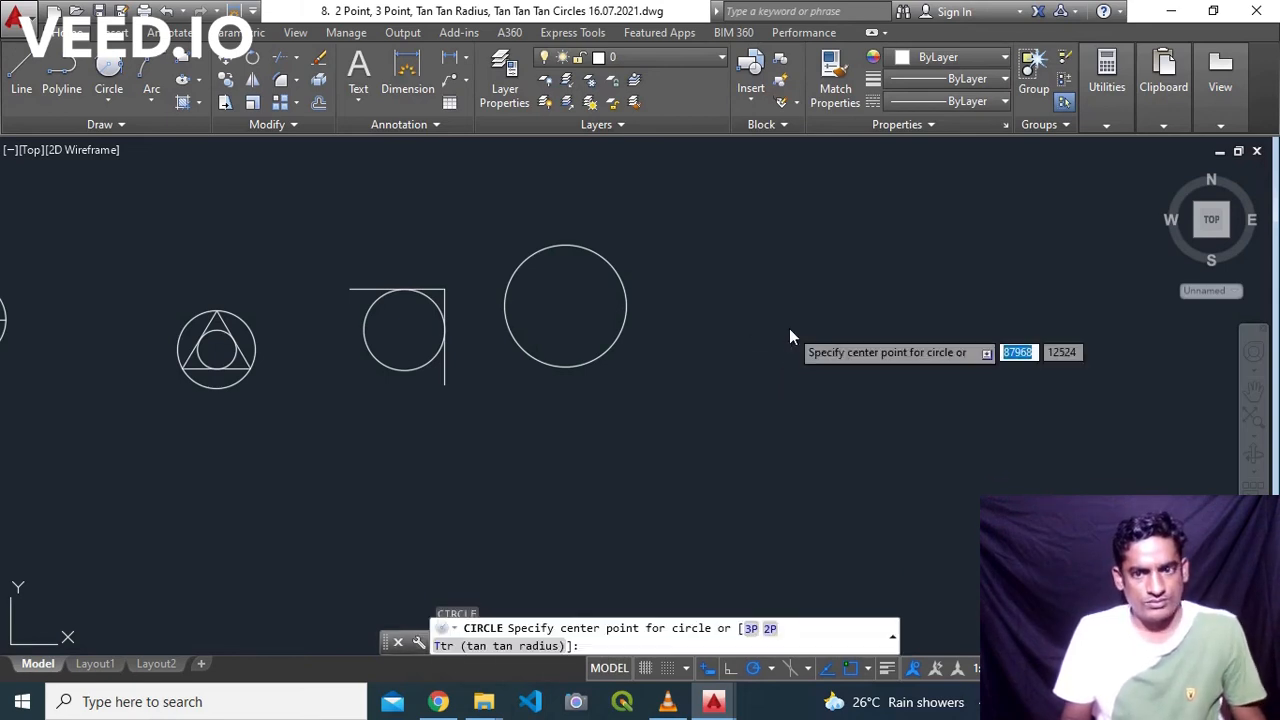
{"action": "left_click", "coordinate": [789, 330]}
{"action": "left_click", "coordinate": [823, 380]}
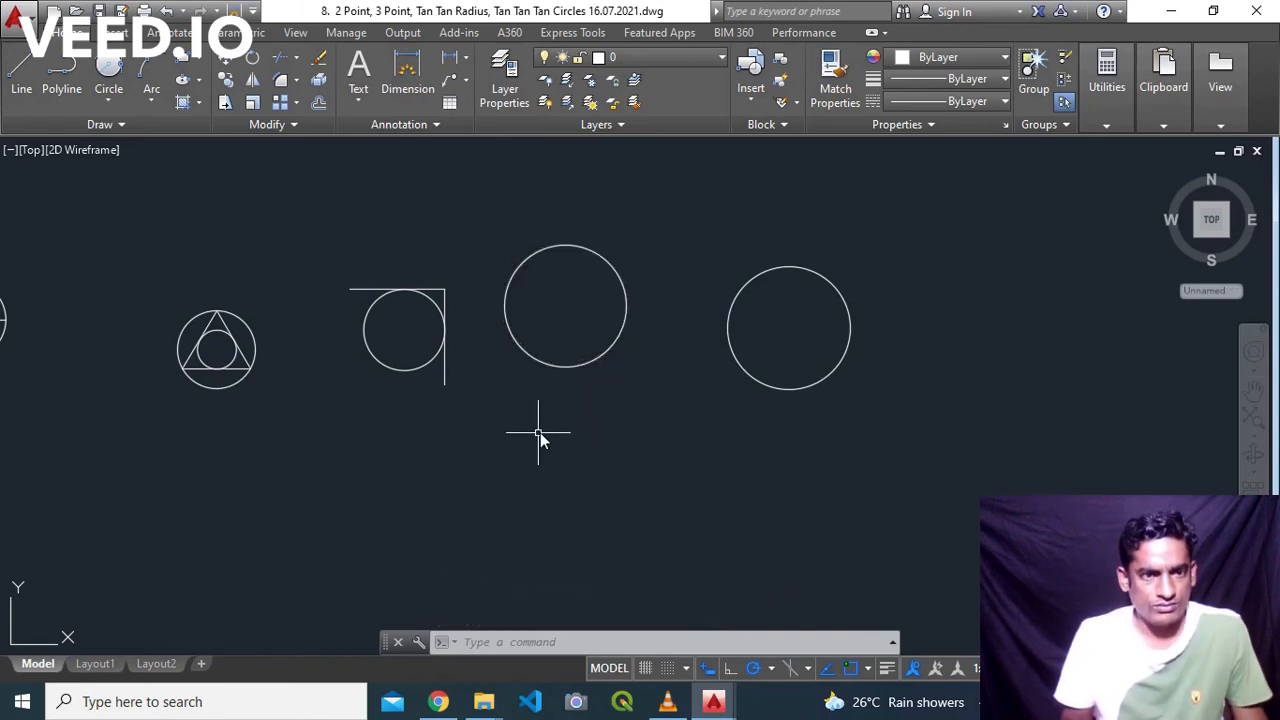
Draw a third, slightly smaller circle below the gap between the two large circles.
{"action": "left_click", "coordinate": [107, 67]}
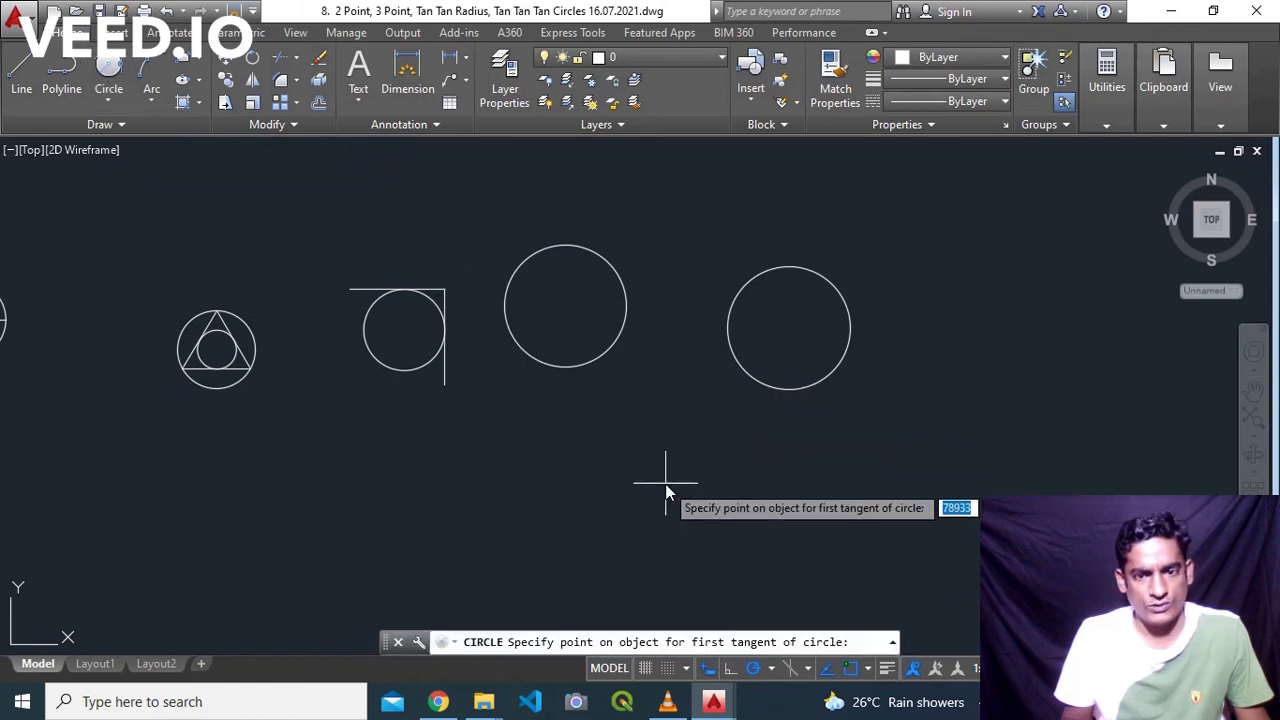
{"action": "key", "text": "Escape"}
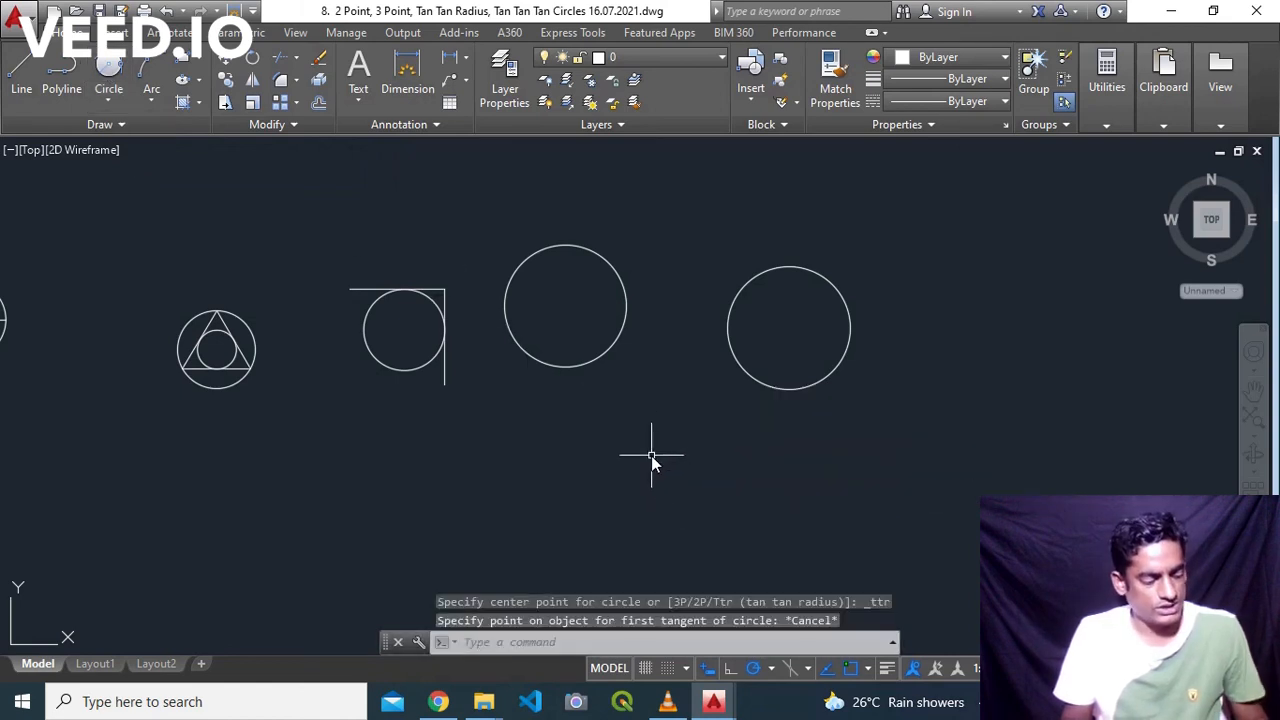
{"action": "key", "text": "Return"}
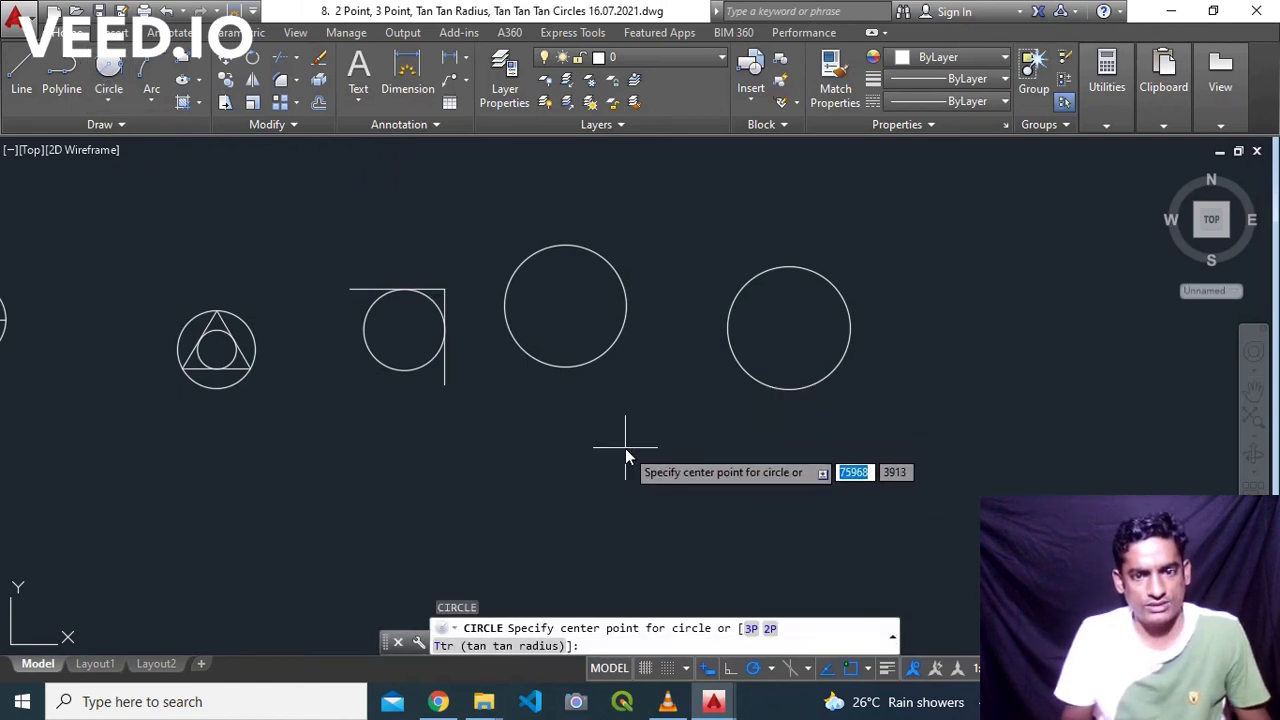
{"action": "left_click", "coordinate": [627, 451]}
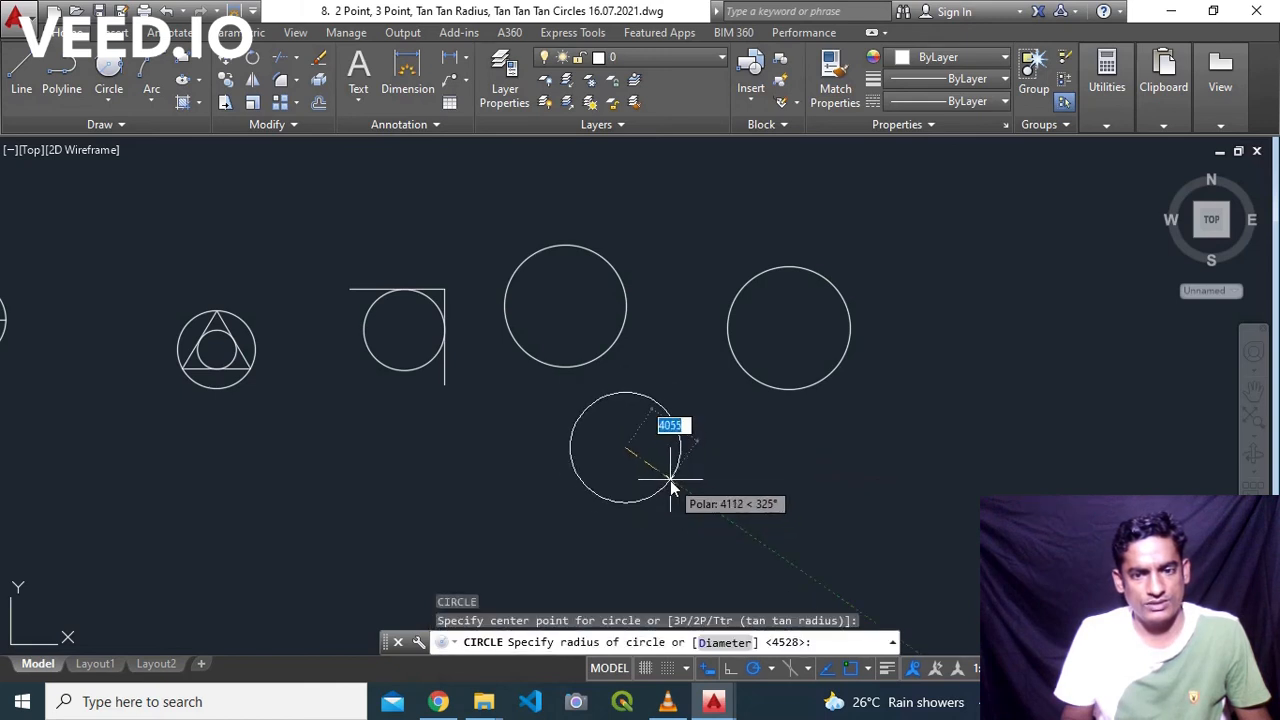
{"action": "left_click", "coordinate": [665, 477]}
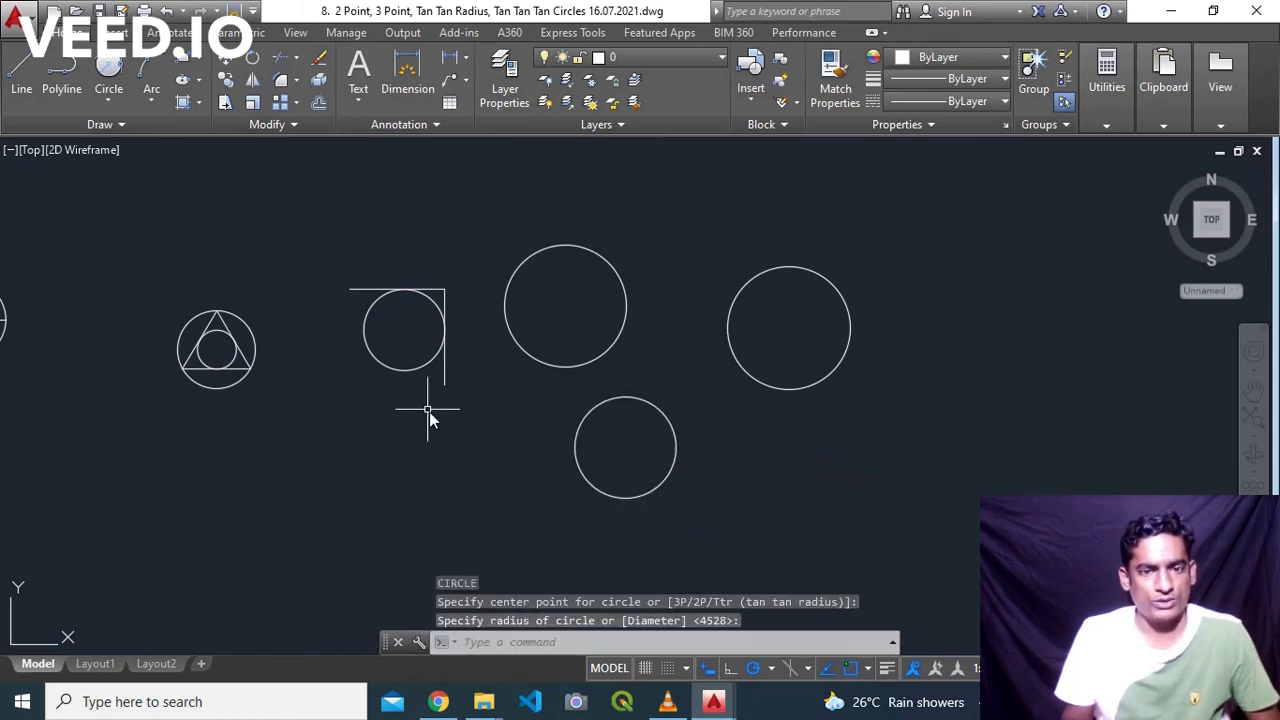
Draw a Tan, Tan, Tan circle in the gap, tangent to all three separate circles.
{"action": "left_click", "coordinate": [108, 102]}
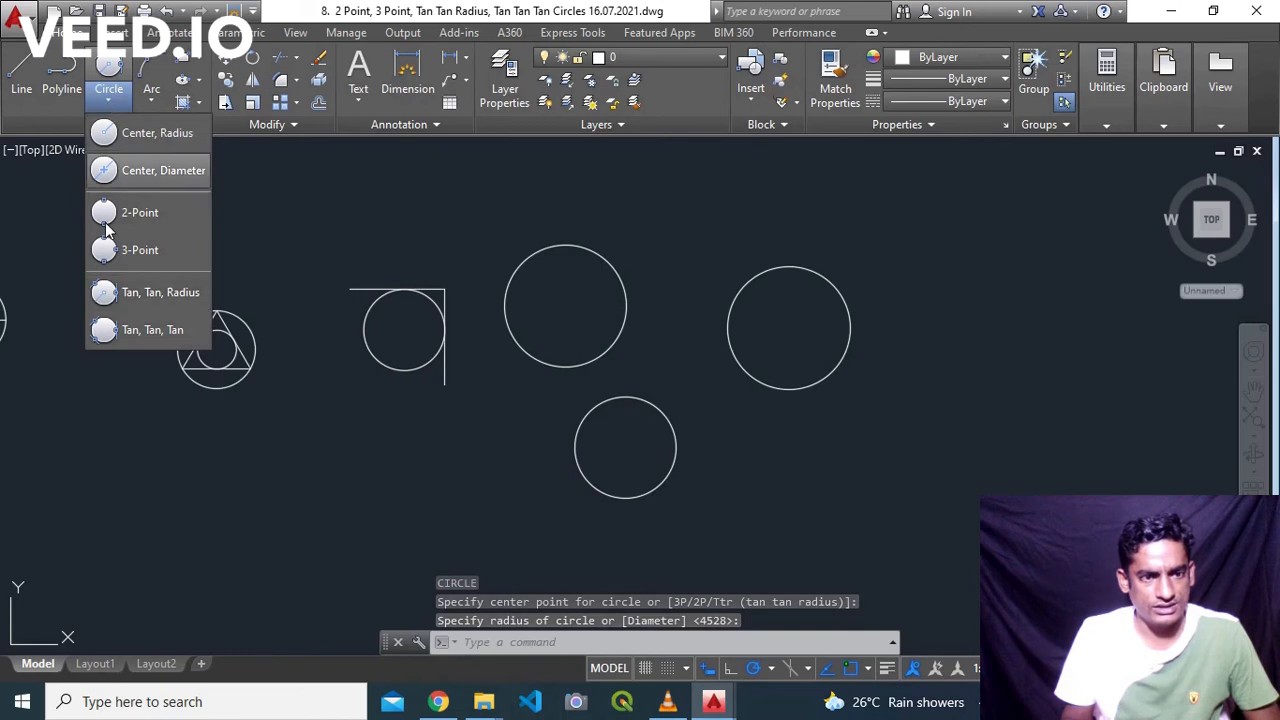
{"action": "left_click", "coordinate": [143, 336]}
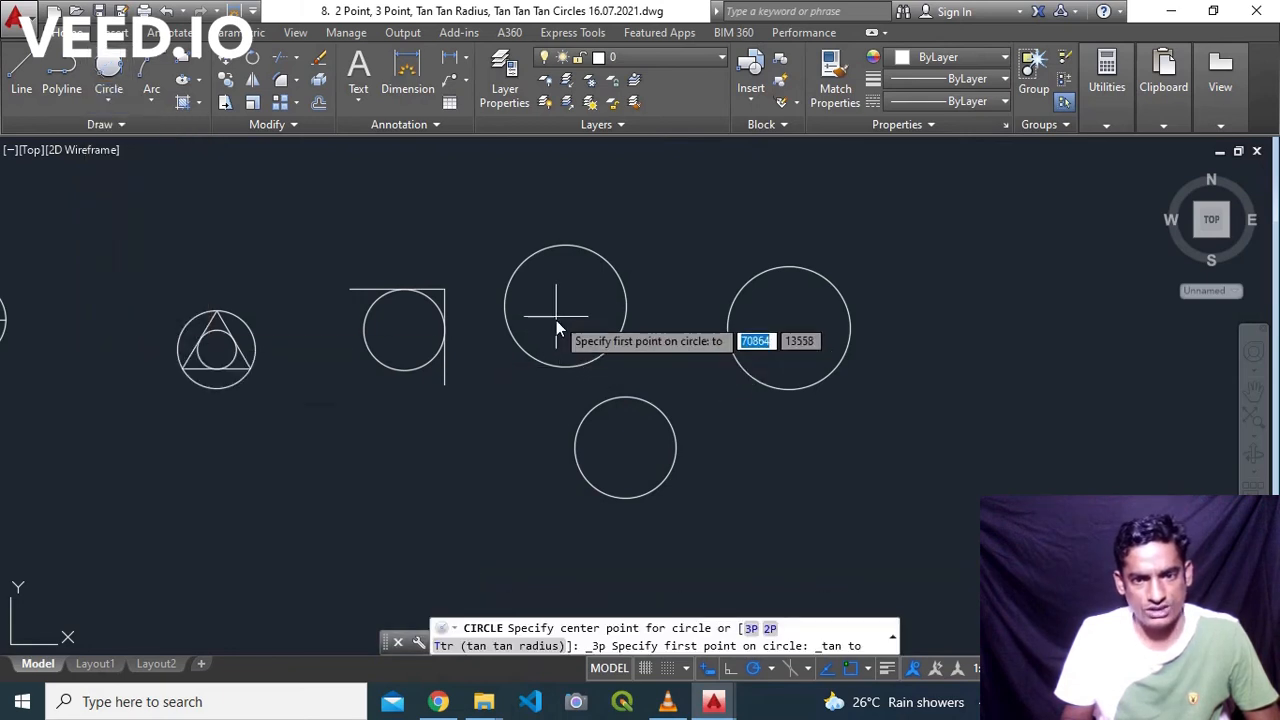
{"action": "left_click", "coordinate": [606, 348]}
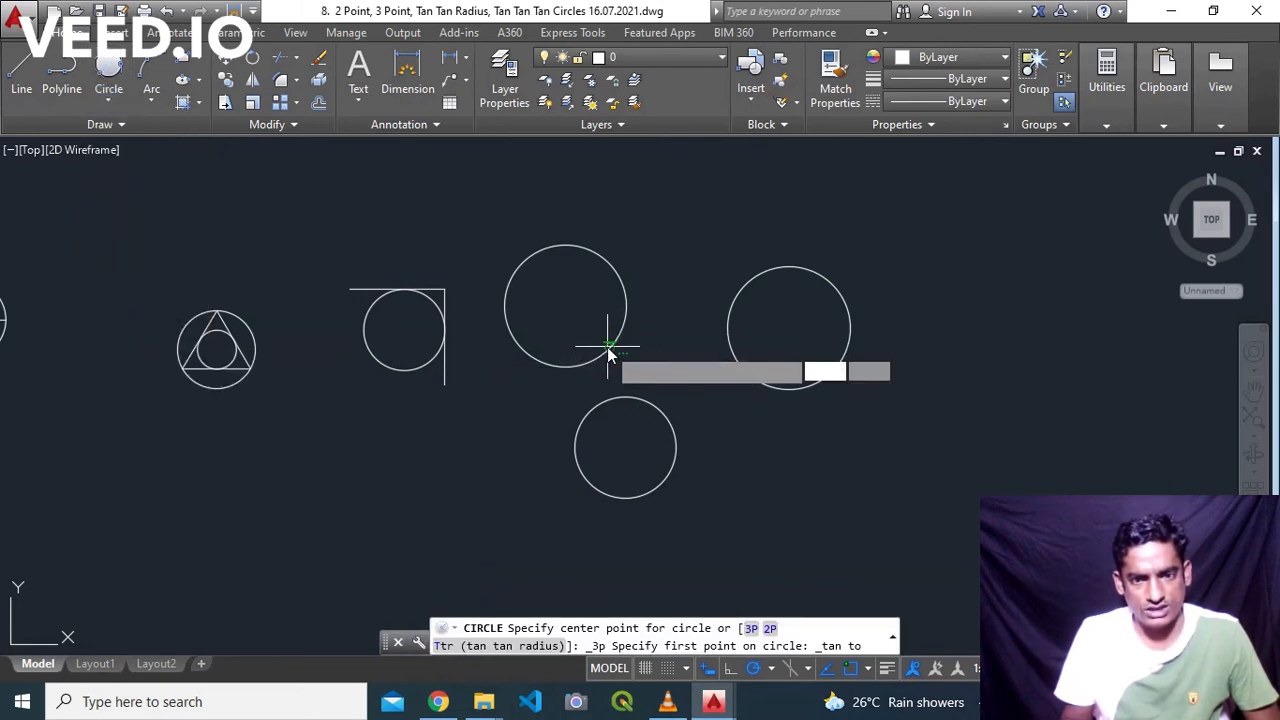
{"action": "left_click", "coordinate": [646, 412]}
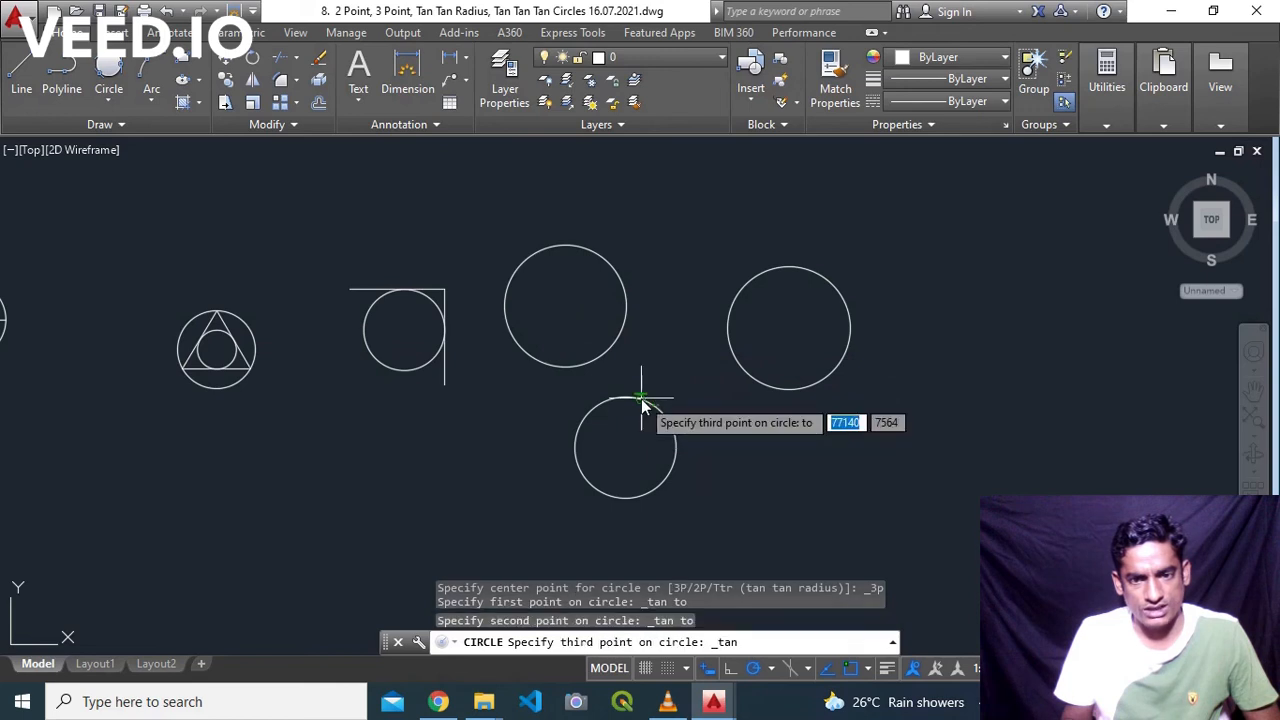
{"action": "left_click", "coordinate": [729, 350]}
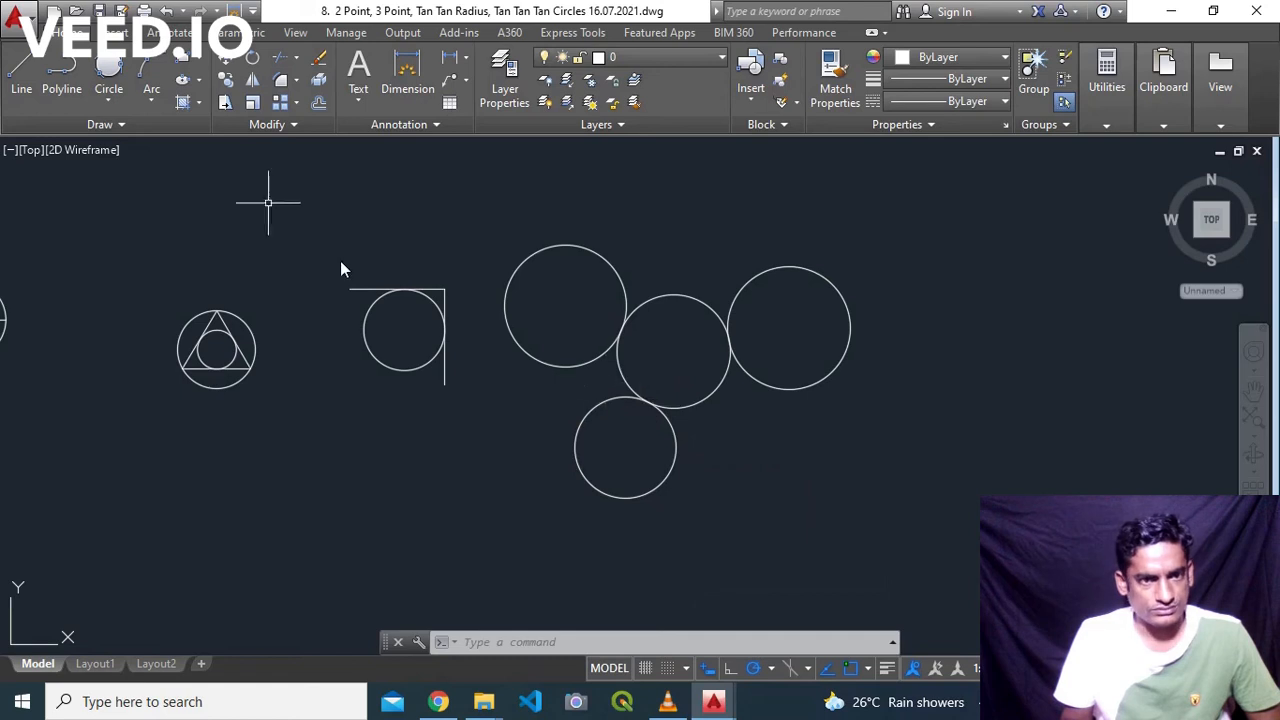
Draw a small Tan, Tan, Tan circle tangent to the left large circle, the central circle and the lower circle.
{"action": "left_click", "coordinate": [120, 104]}
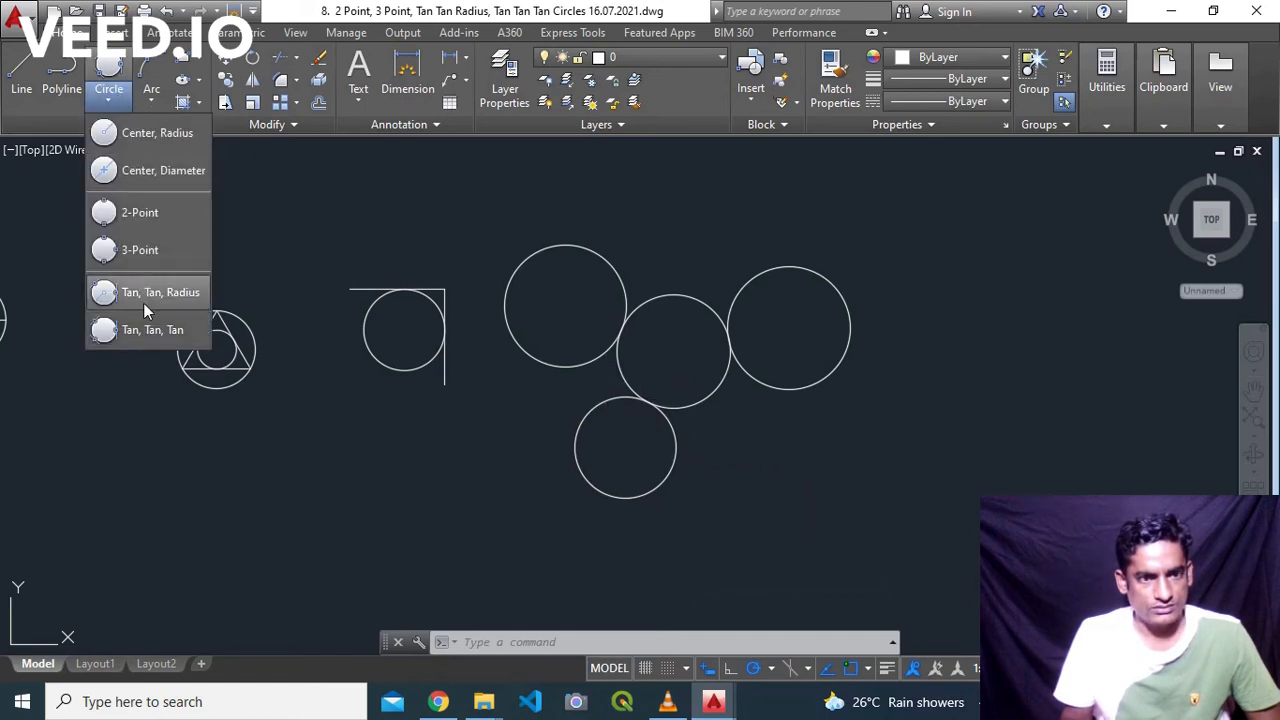
{"action": "left_click", "coordinate": [150, 329]}
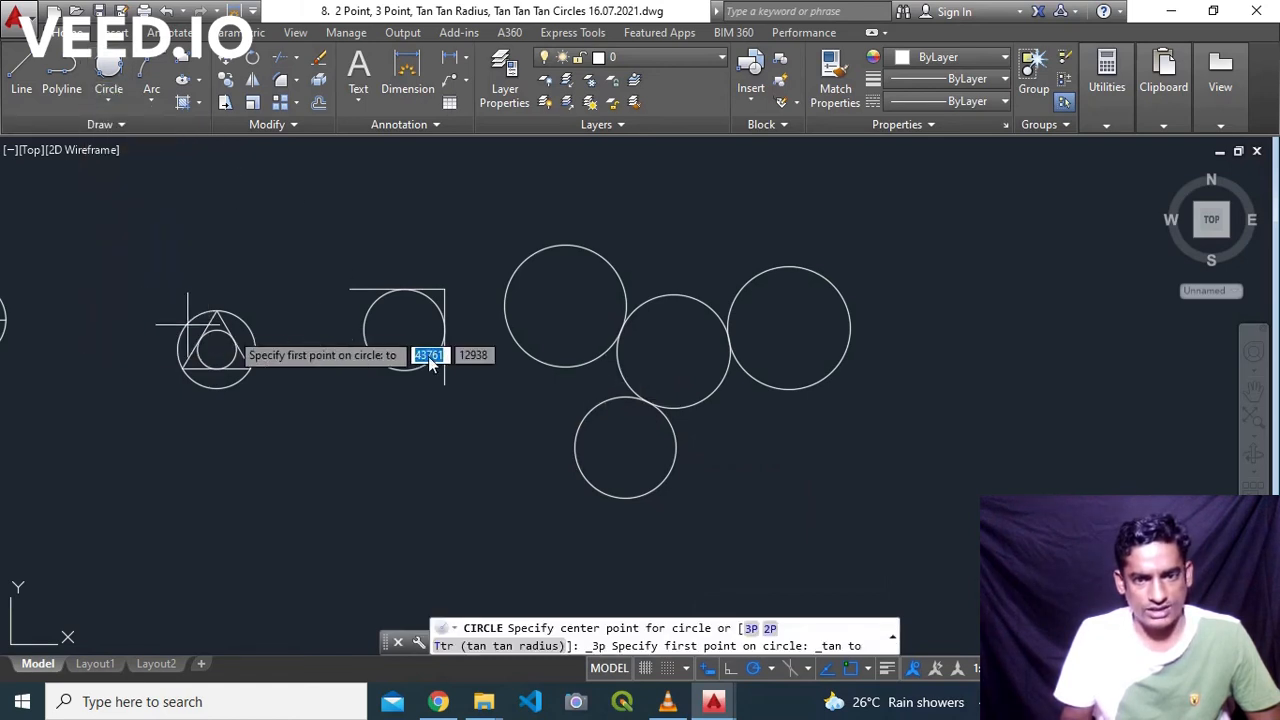
{"action": "left_click", "coordinate": [565, 367]}
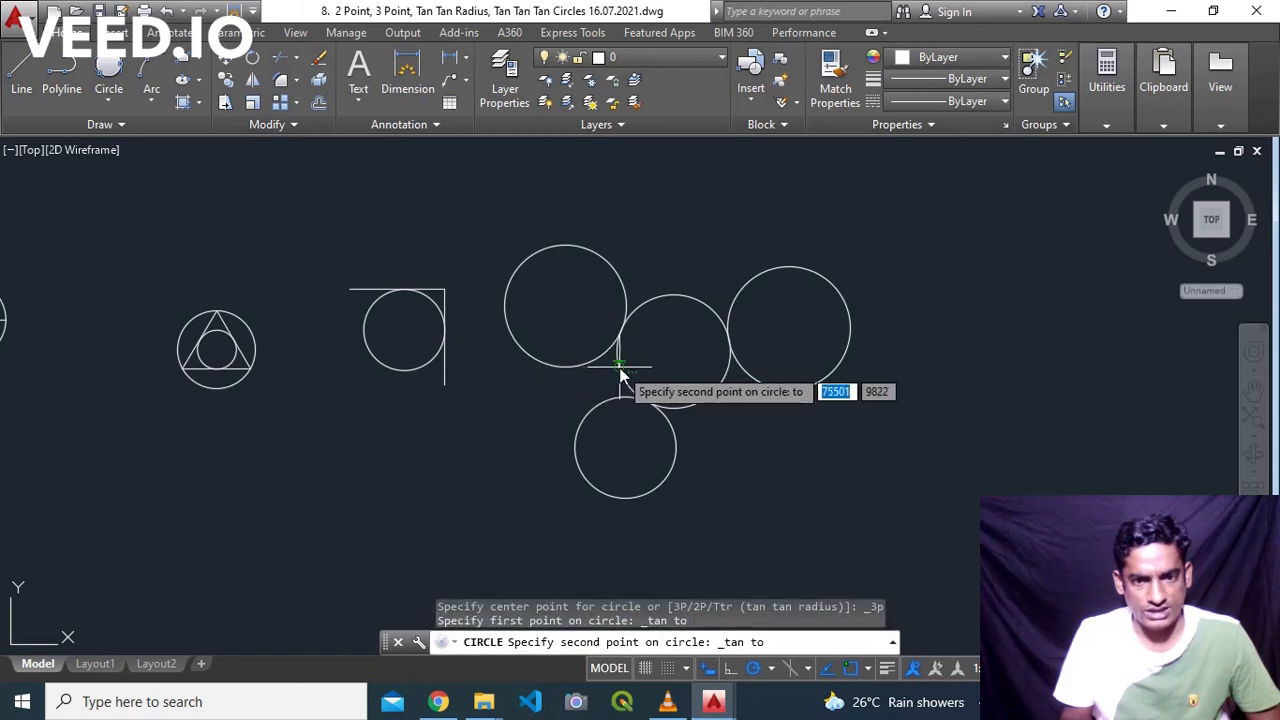
{"action": "left_click", "coordinate": [620, 372]}
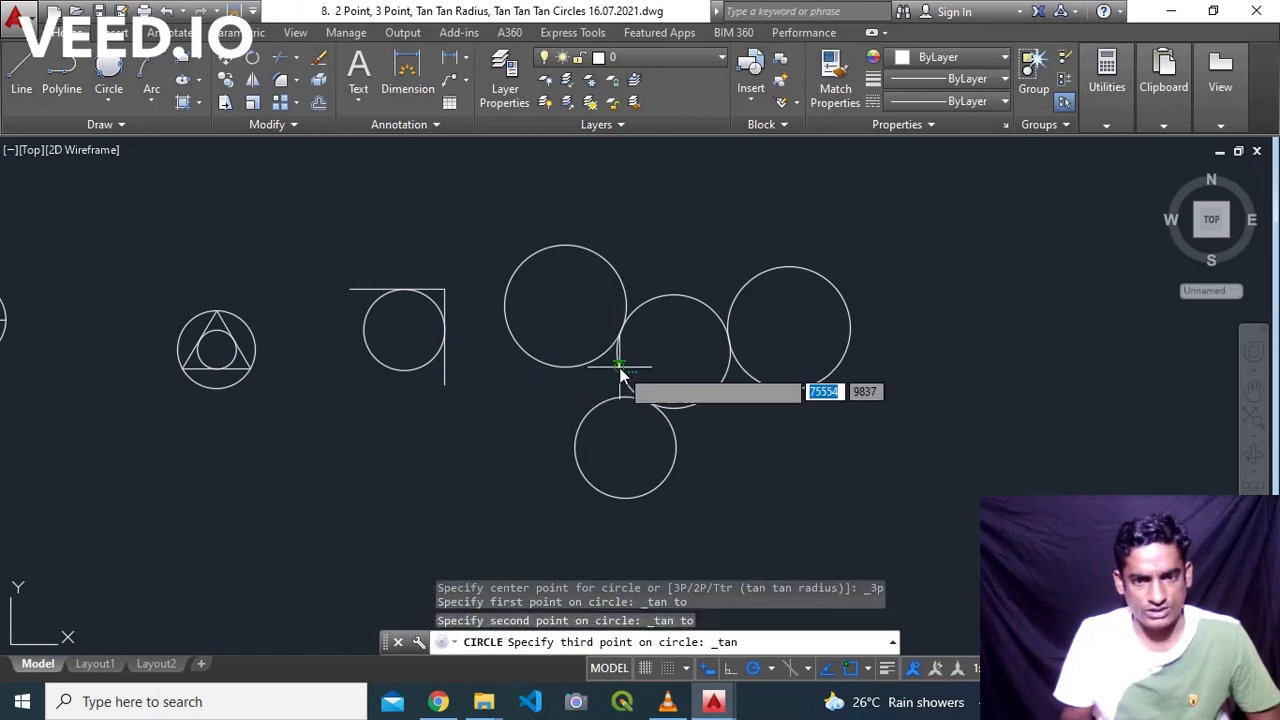
{"action": "left_click", "coordinate": [596, 412]}
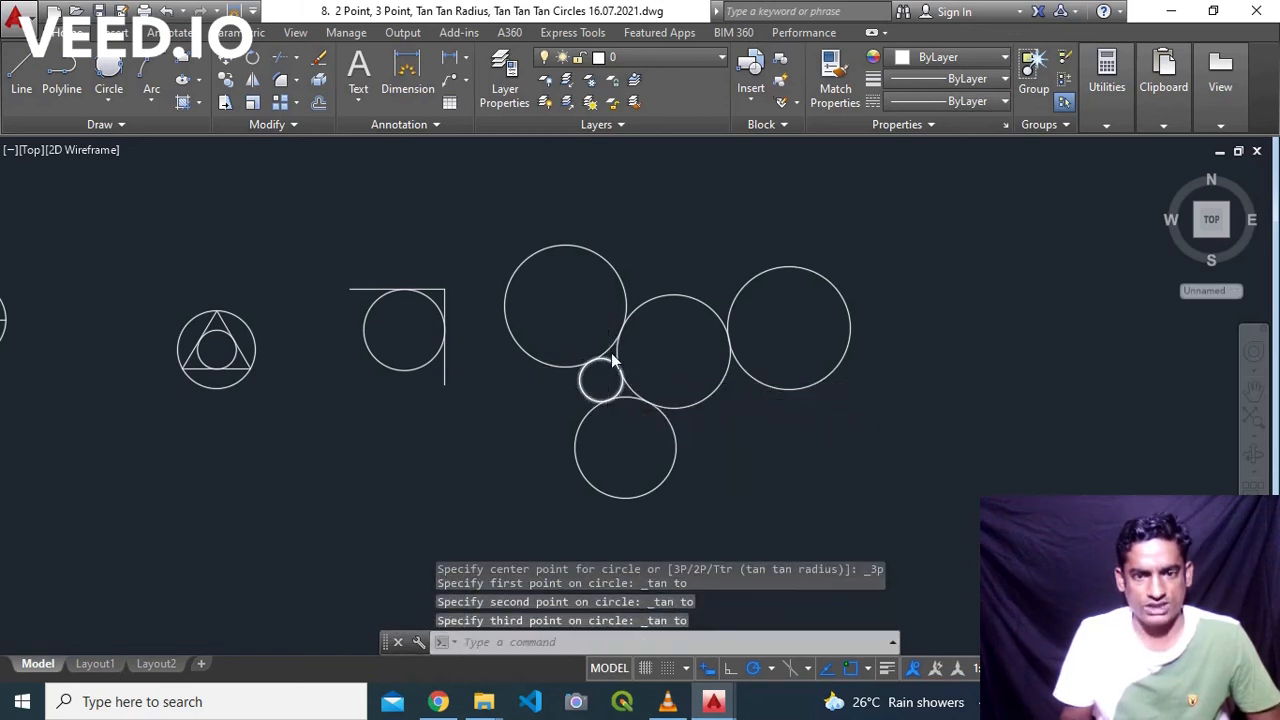
Draw a smaller Tan, Tan, Tan circle in the gap between the left large circle, the central circle and the small tangent circle.
{"action": "scroll", "coordinate": [608, 365], "scroll_direction": "up", "scroll_amount": 6}
{"action": "middle_click_drag", "start_coordinate": [633, 342], "coordinate": [600, 374]}
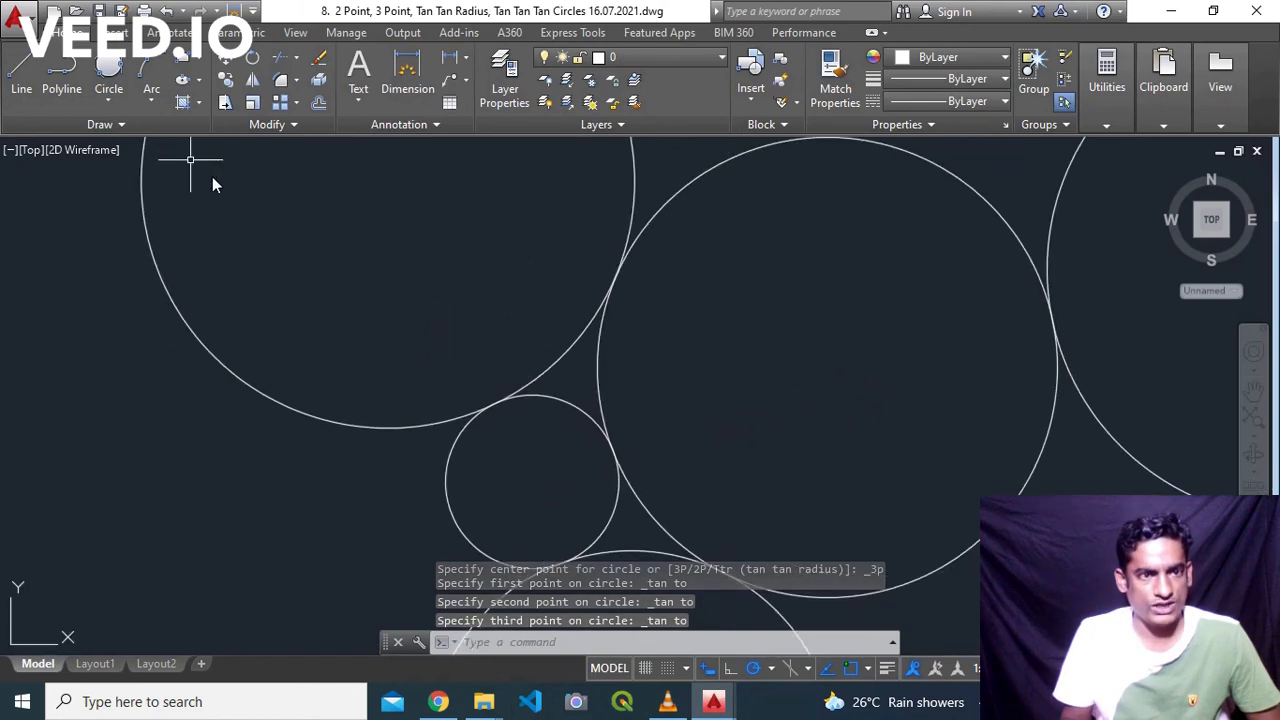
{"action": "left_click", "coordinate": [109, 99]}
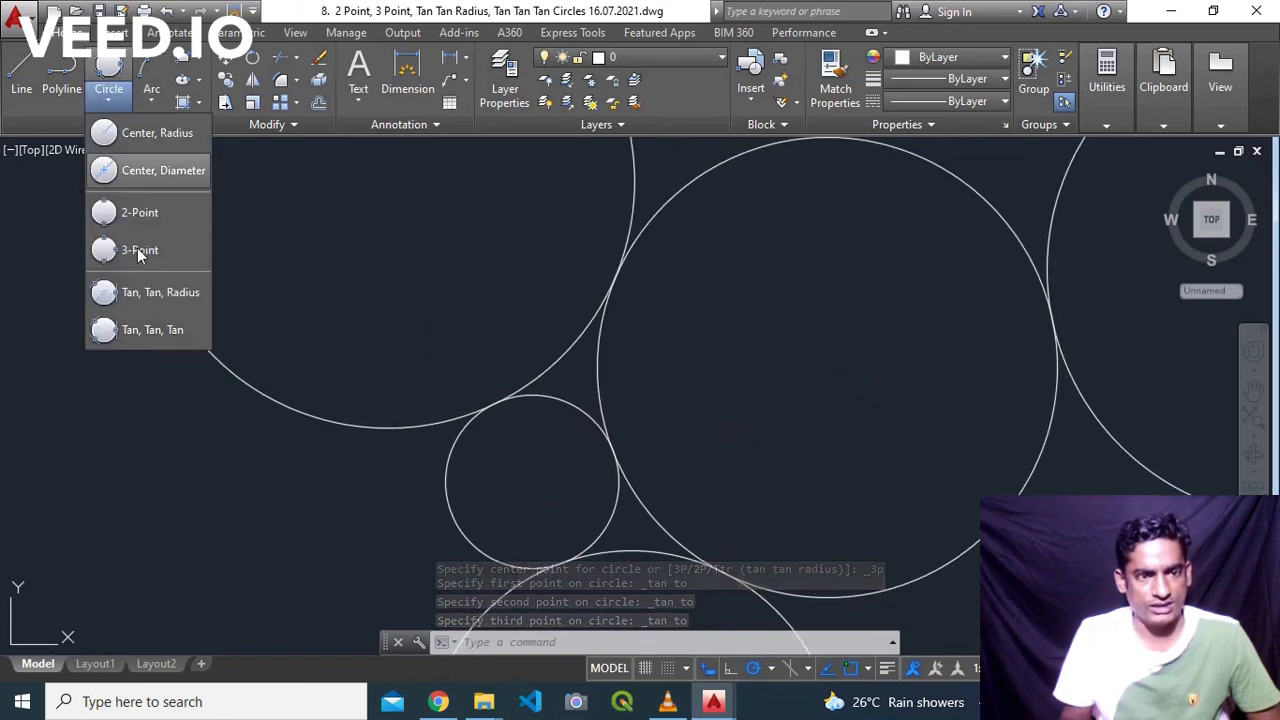
{"action": "left_click", "coordinate": [147, 331]}
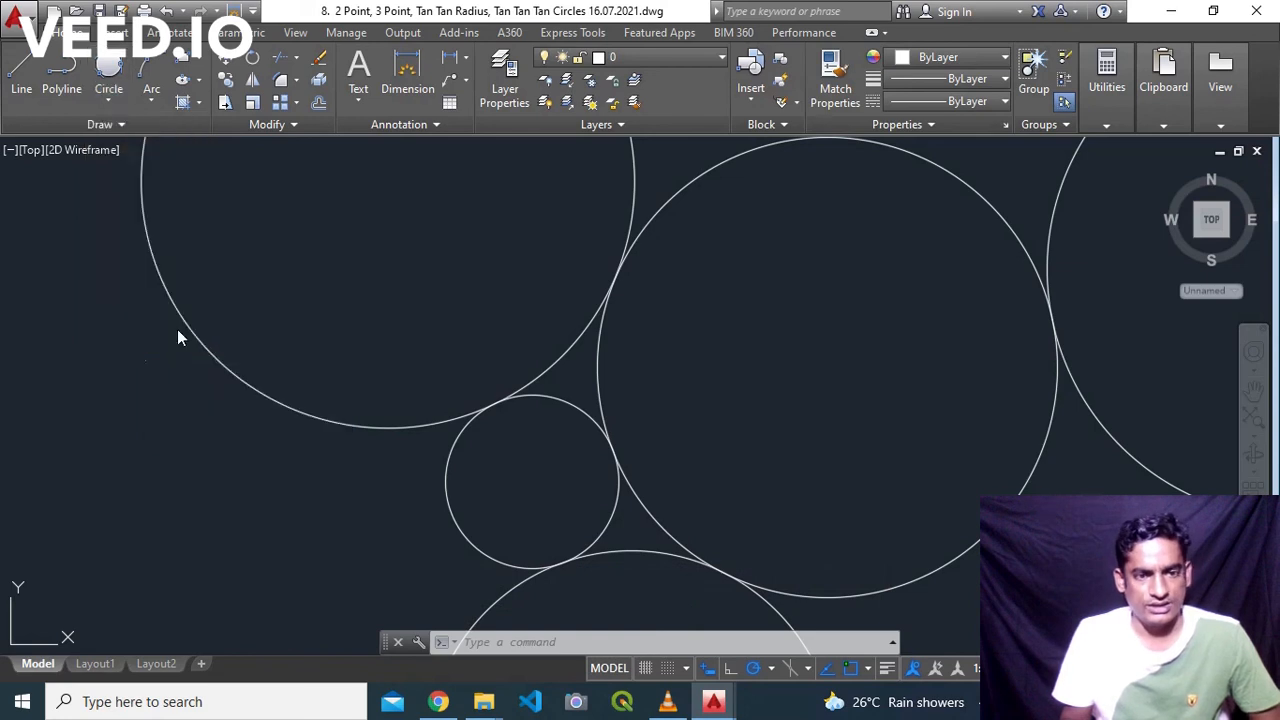
{"action": "left_click", "coordinate": [573, 358]}
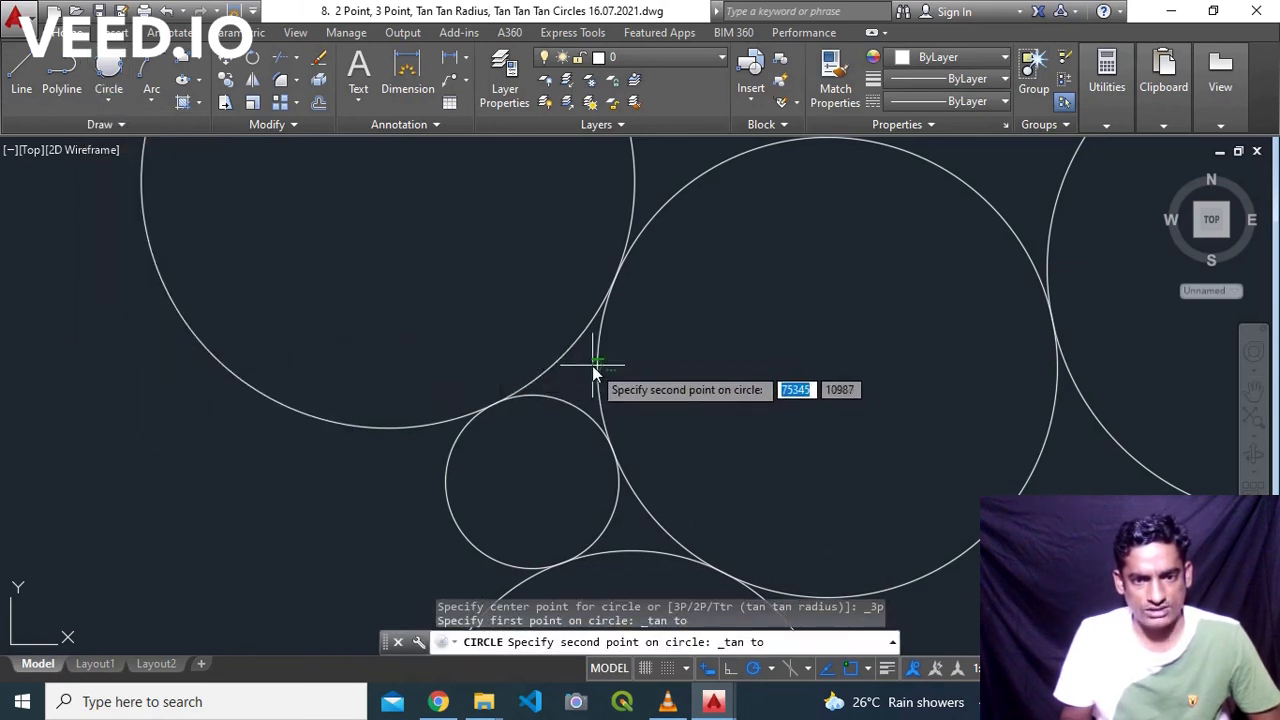
{"action": "left_click", "coordinate": [597, 373]}
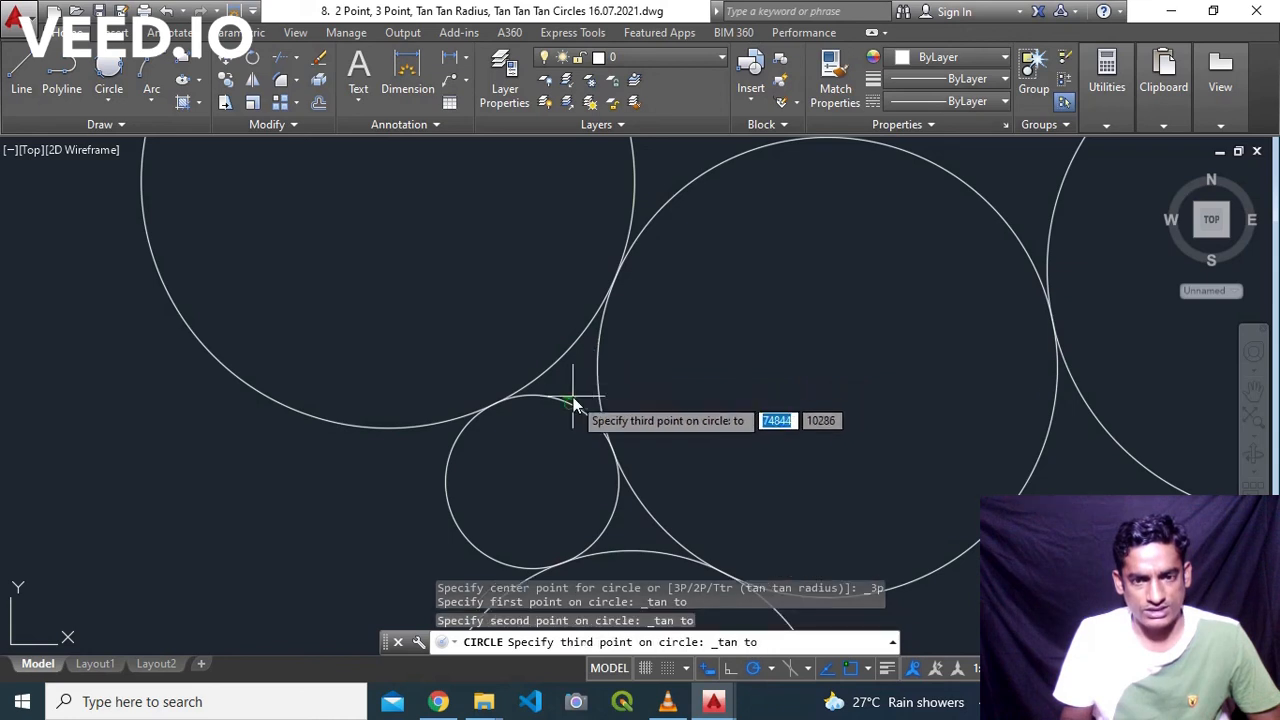
{"action": "left_click", "coordinate": [575, 400]}
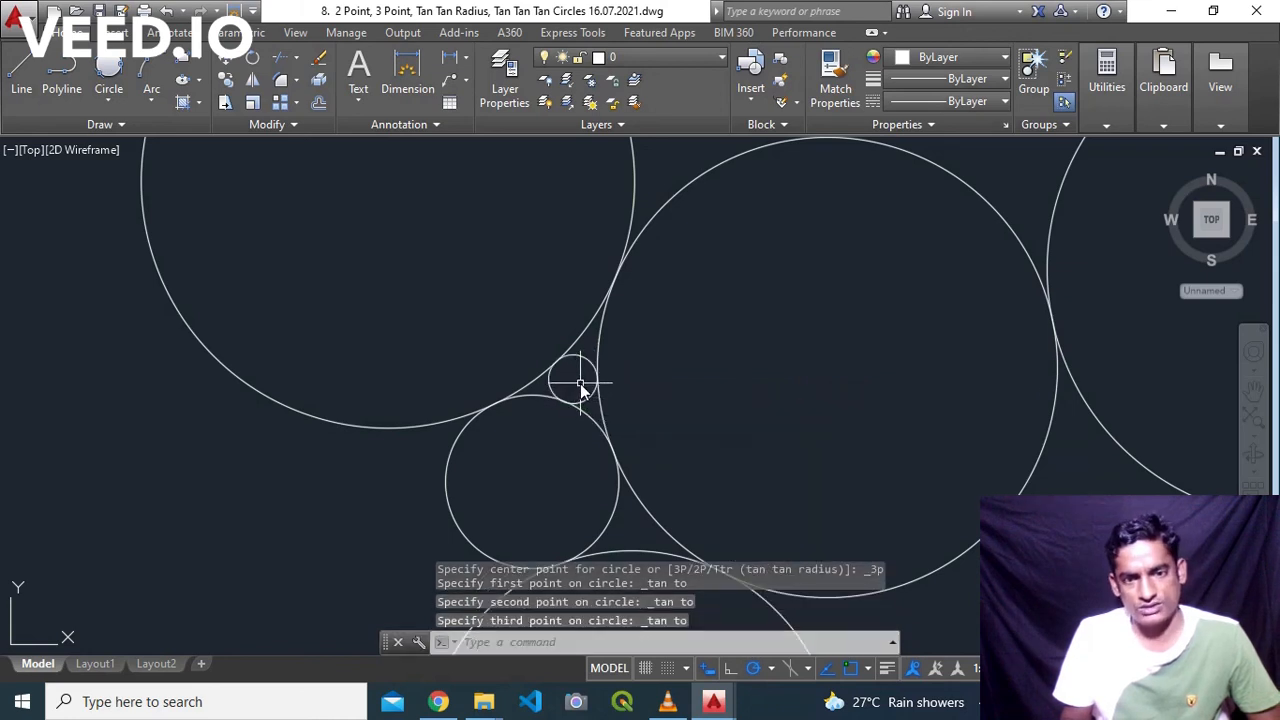
{"action": "scroll", "coordinate": [580, 388], "scroll_direction": "up", "scroll_amount": 4}
{"action": "scroll", "coordinate": [552, 336], "scroll_direction": "up", "scroll_amount": 3}
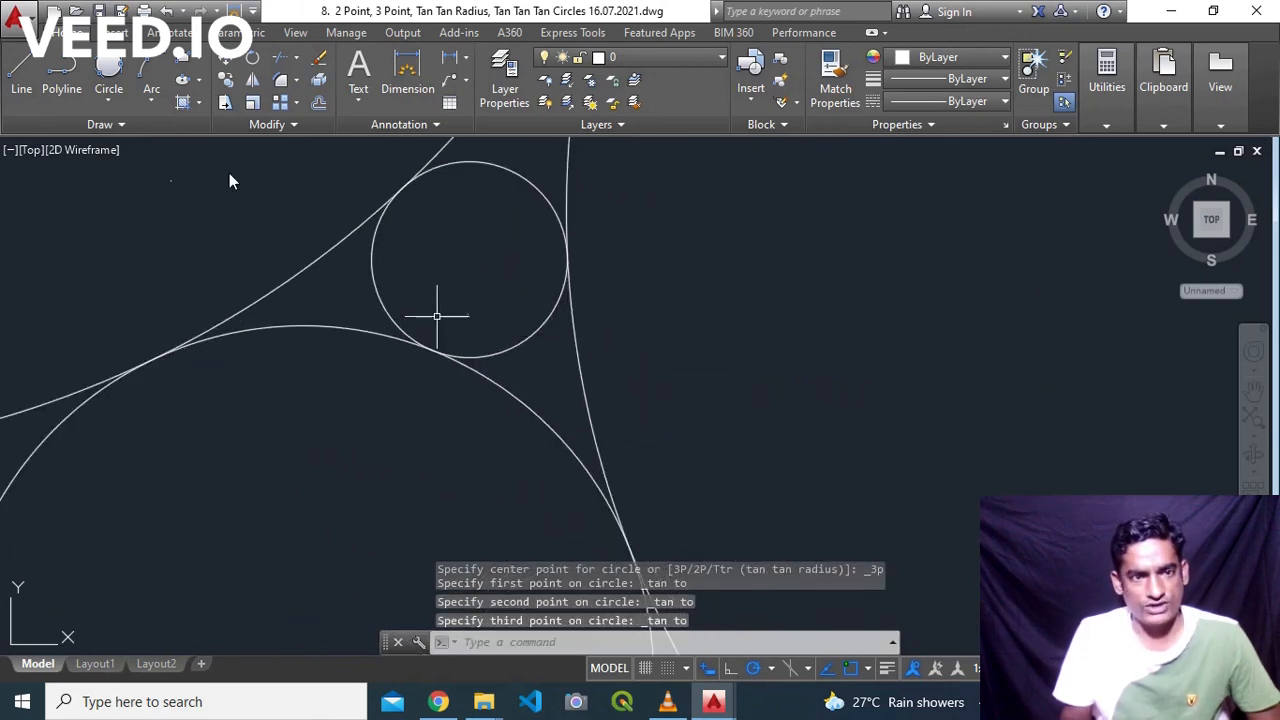
Draw a tiny Tan, Tan, Tan circle in the gap between the central large circle and the two small tangent circles beside it.
{"action": "left_click", "coordinate": [110, 99]}
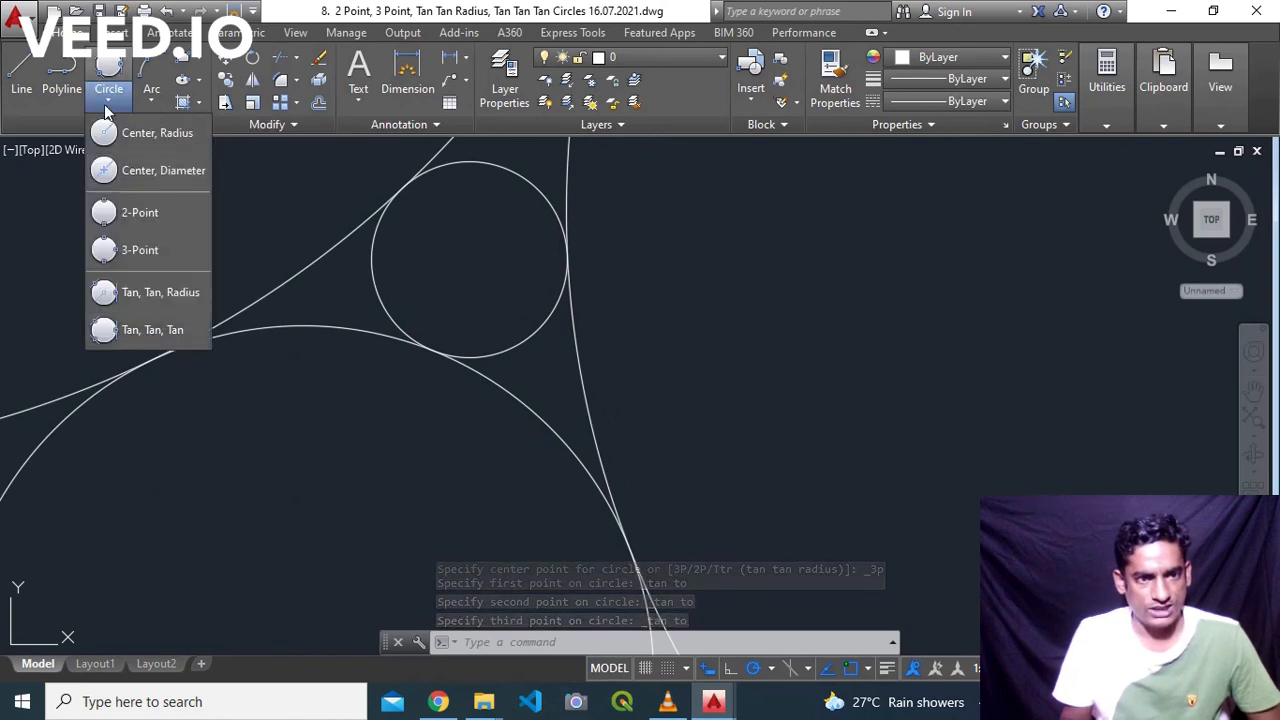
{"action": "left_click", "coordinate": [139, 330]}
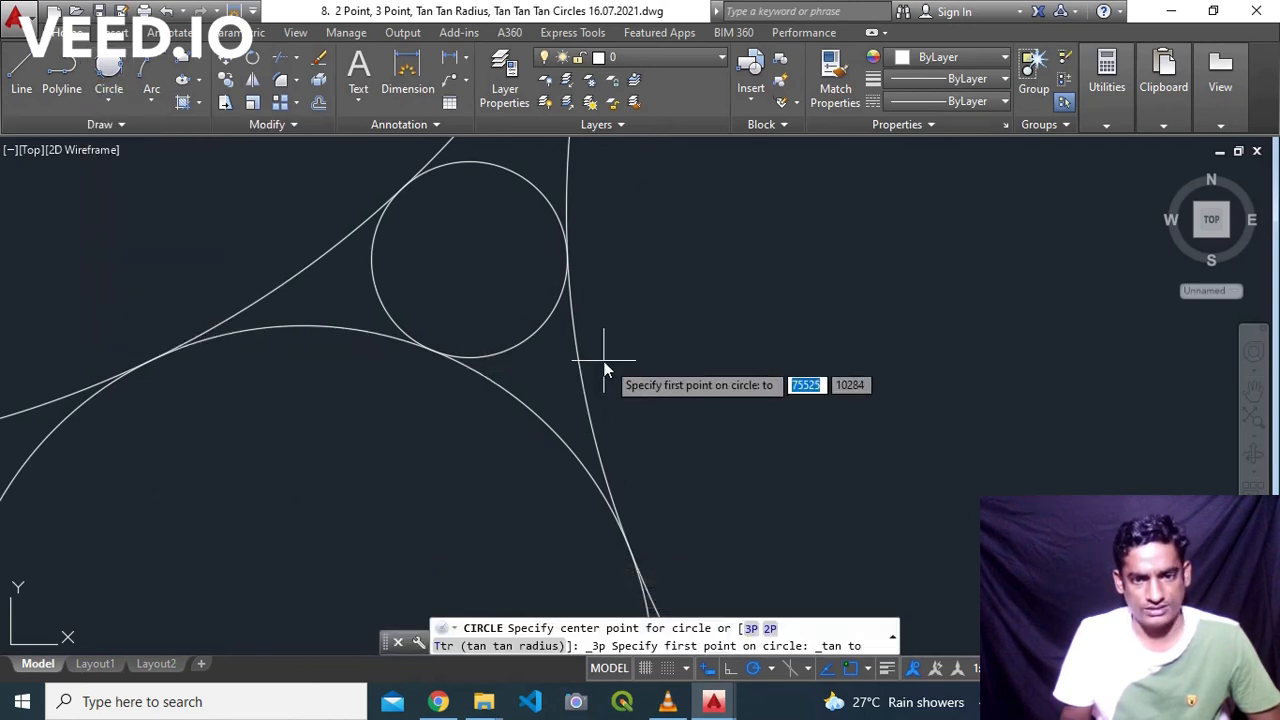
{"action": "left_click", "coordinate": [580, 378]}
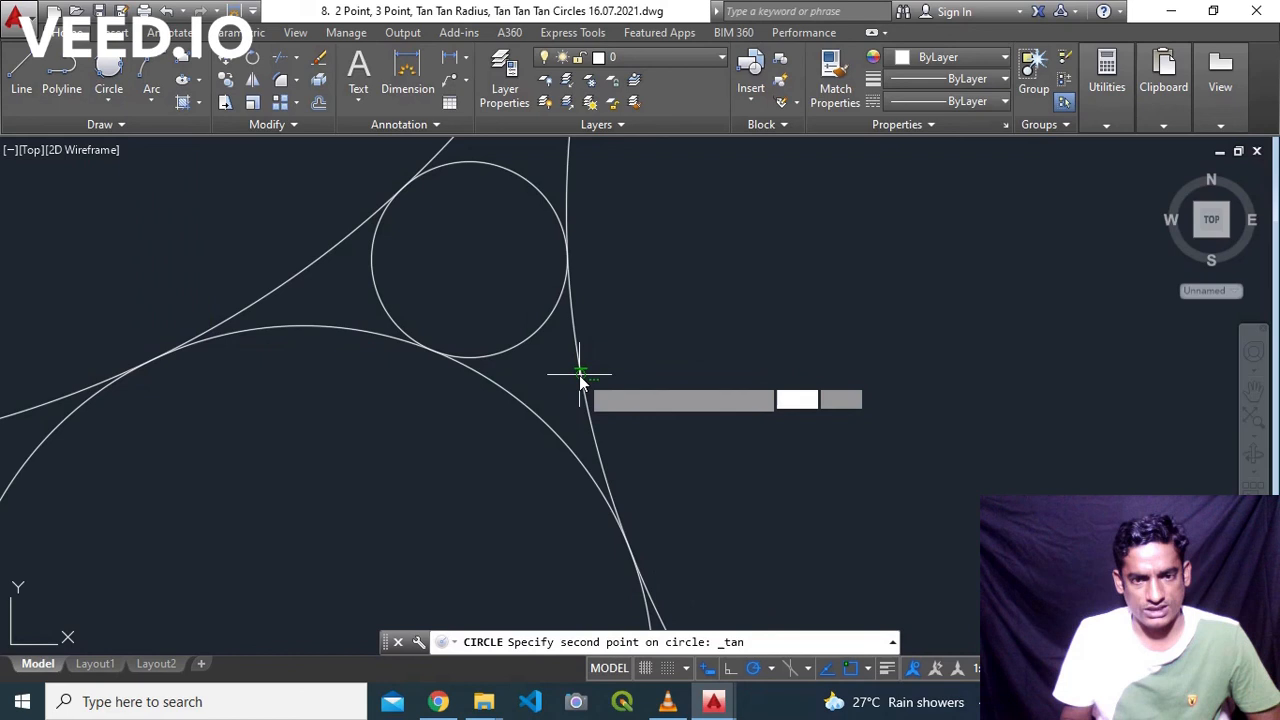
{"action": "left_click", "coordinate": [522, 349]}
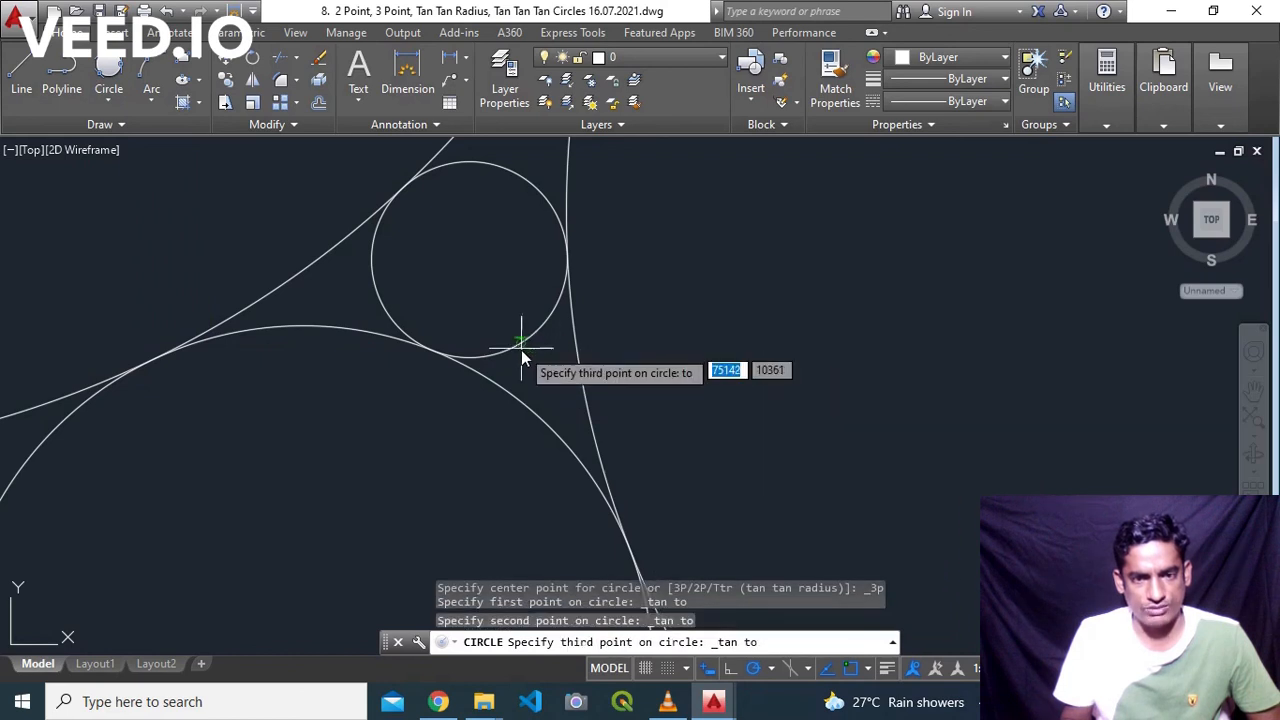
{"action": "left_click", "coordinate": [524, 410]}
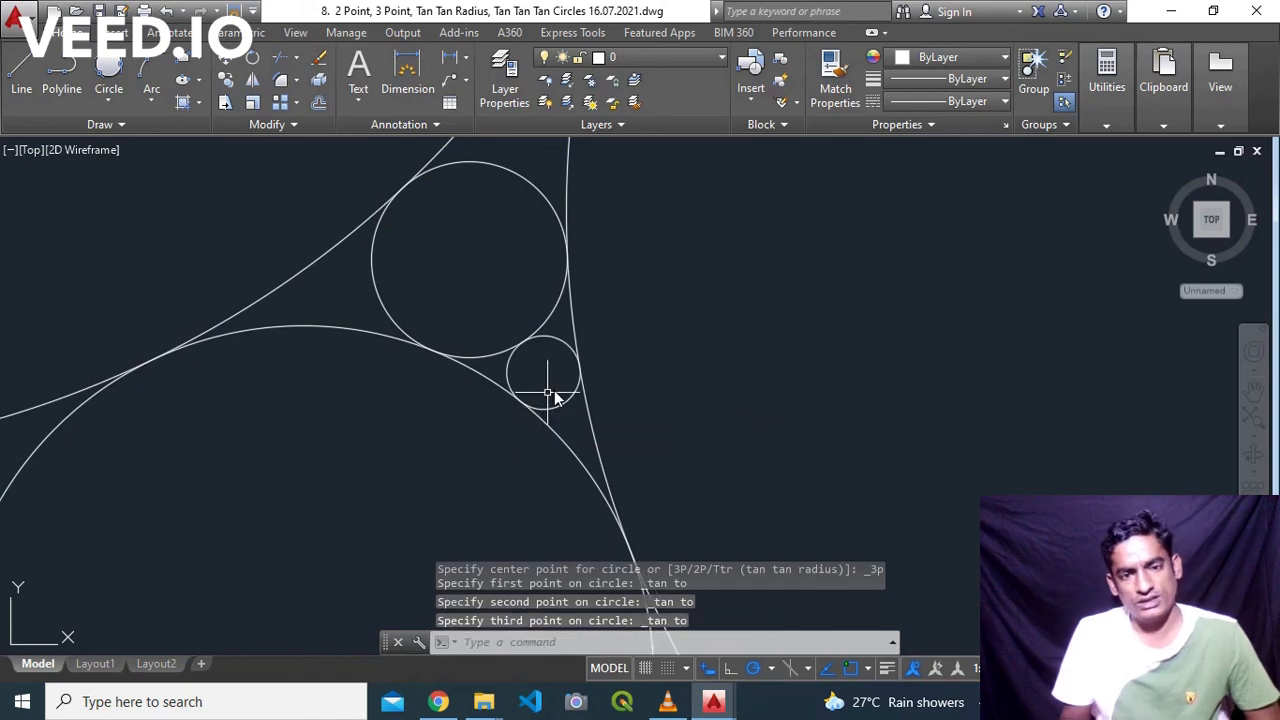
{"action": "scroll", "coordinate": [571, 363], "scroll_direction": "down", "scroll_amount": 6}
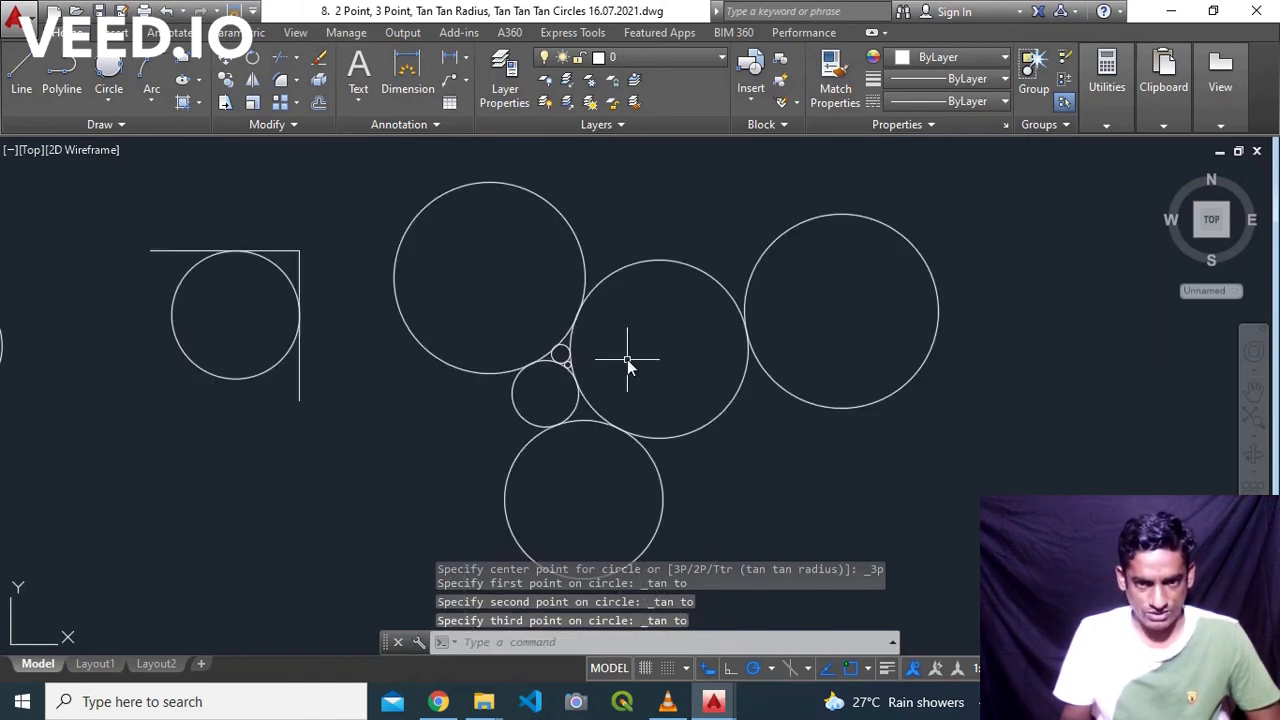
{"action": "middle_click_drag", "start_coordinate": [642, 317], "coordinate": [654, 274]}
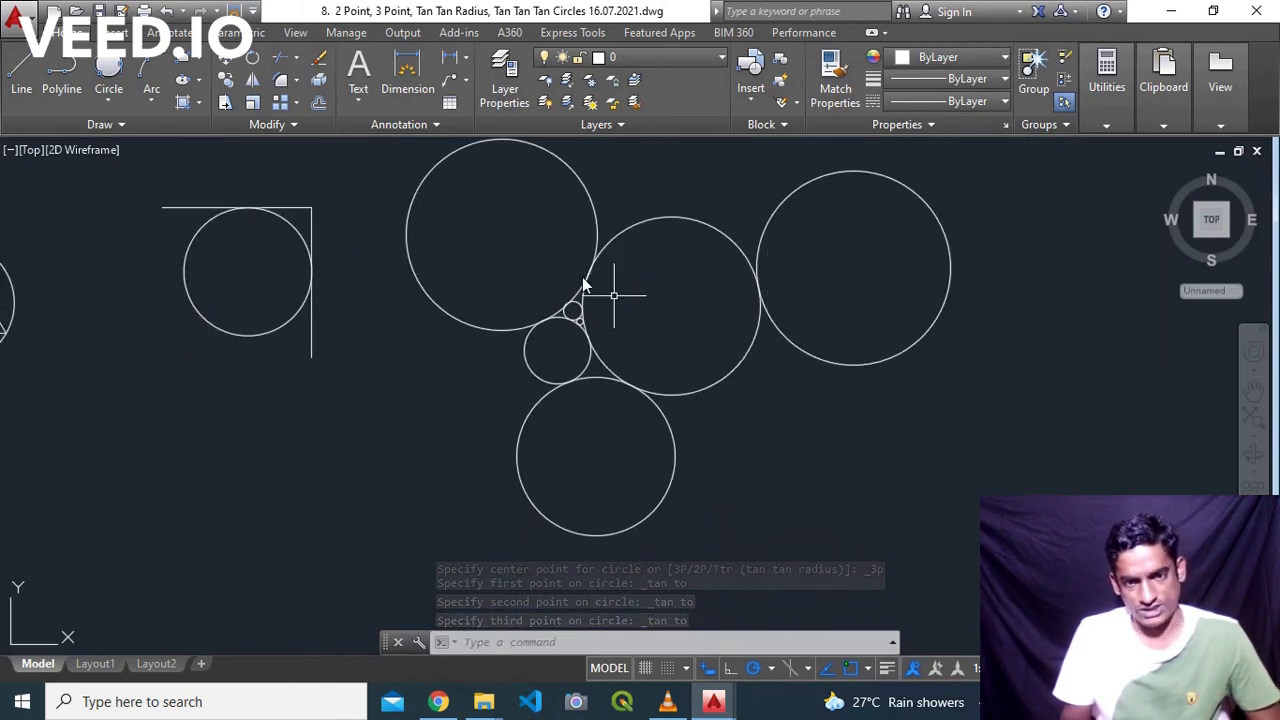
{"action": "scroll", "coordinate": [652, 317], "scroll_direction": "down", "scroll_amount": 2}
{"action": "middle_click_drag", "start_coordinate": [703, 314], "coordinate": [721, 306]}
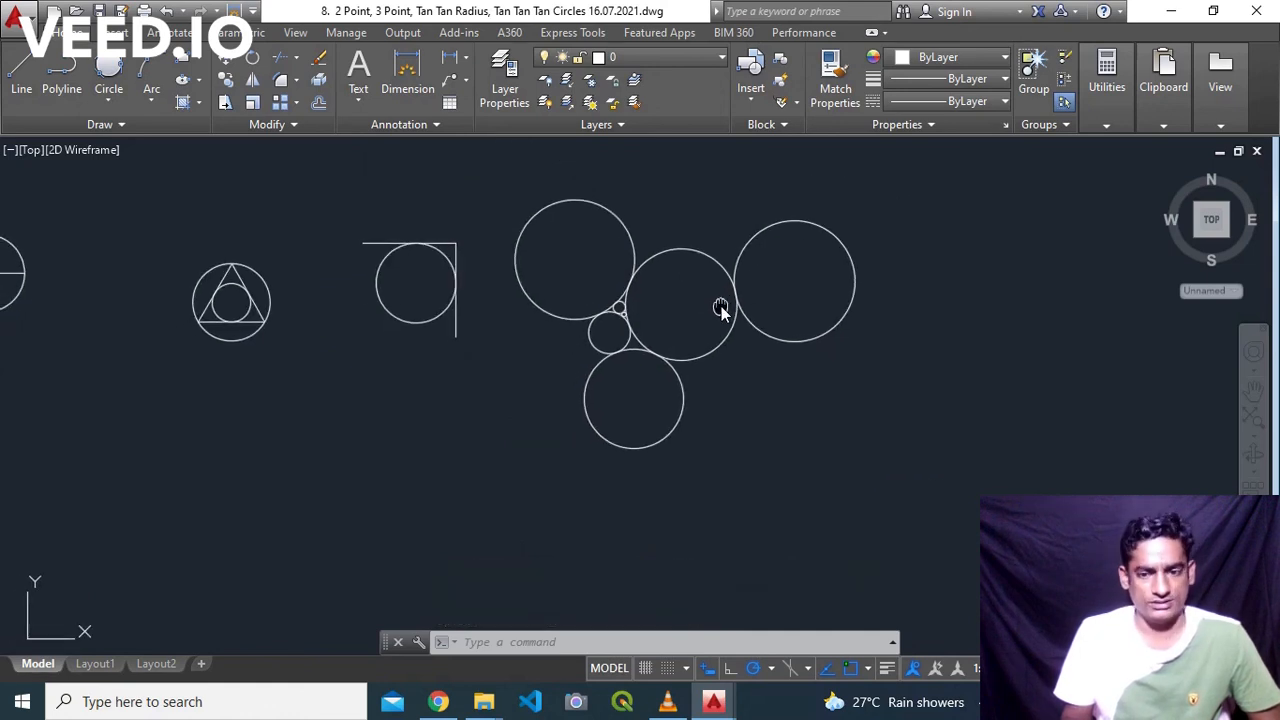